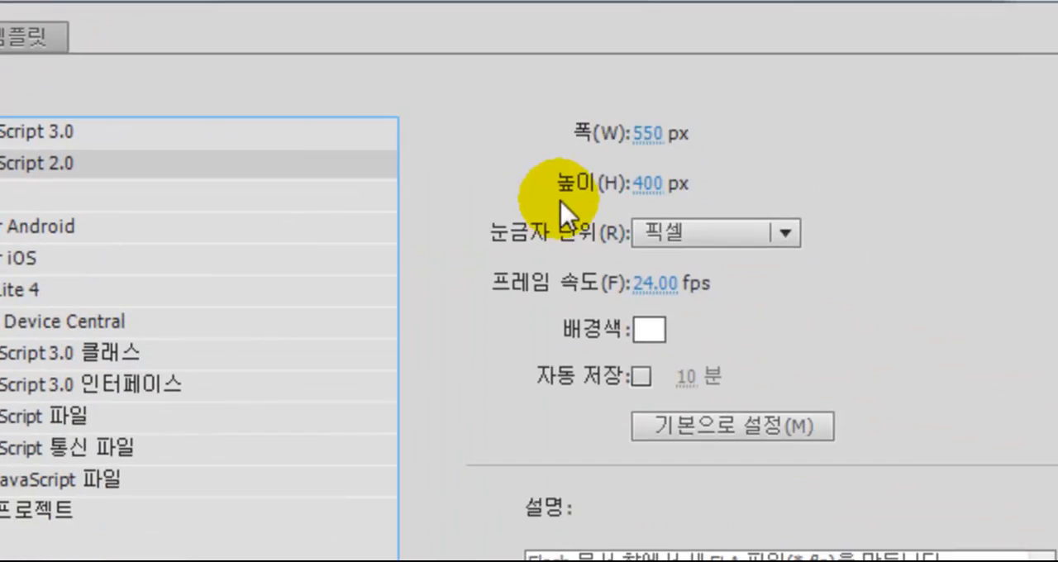
Create a new ActionScript 2.0 document with a width of 600 px and a height of 500 px
{"action": "left_click", "coordinate": [592, 113]}
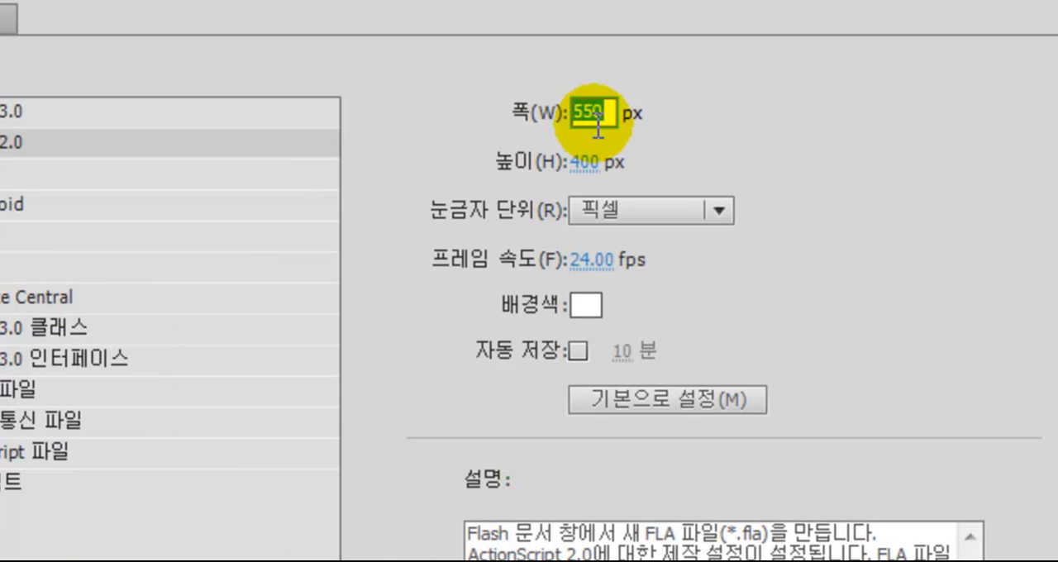
{"action": "type", "text": "600"}
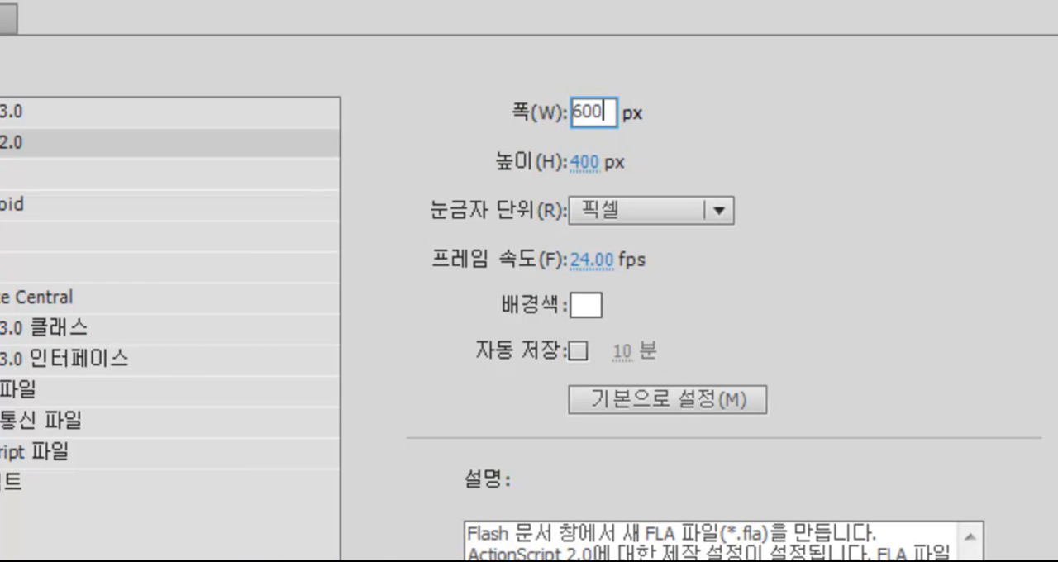
{"action": "left_click", "coordinate": [593, 165]}
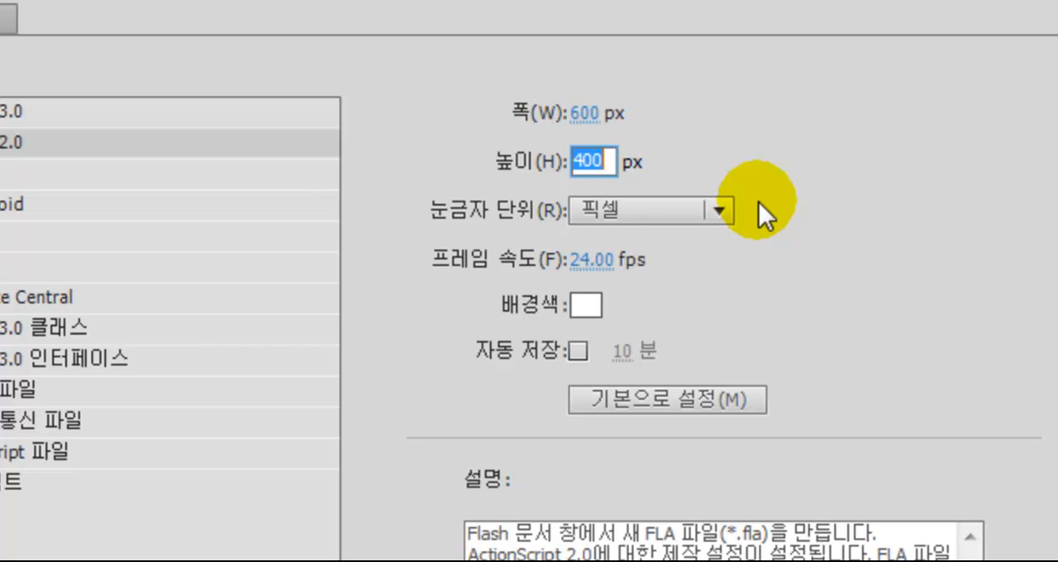
{"action": "type", "text": "5"}
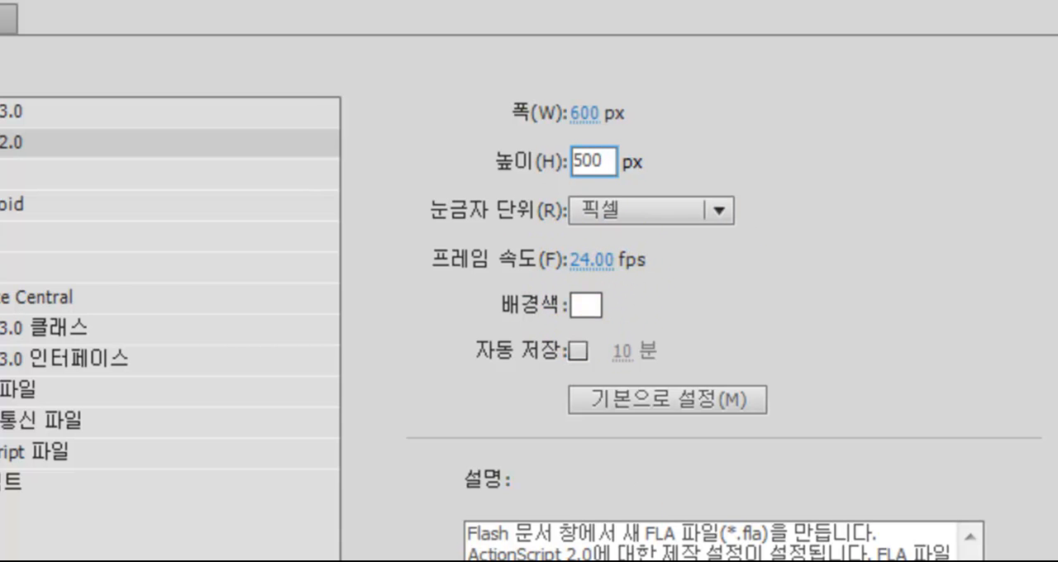
{"action": "key", "text": "Return"}
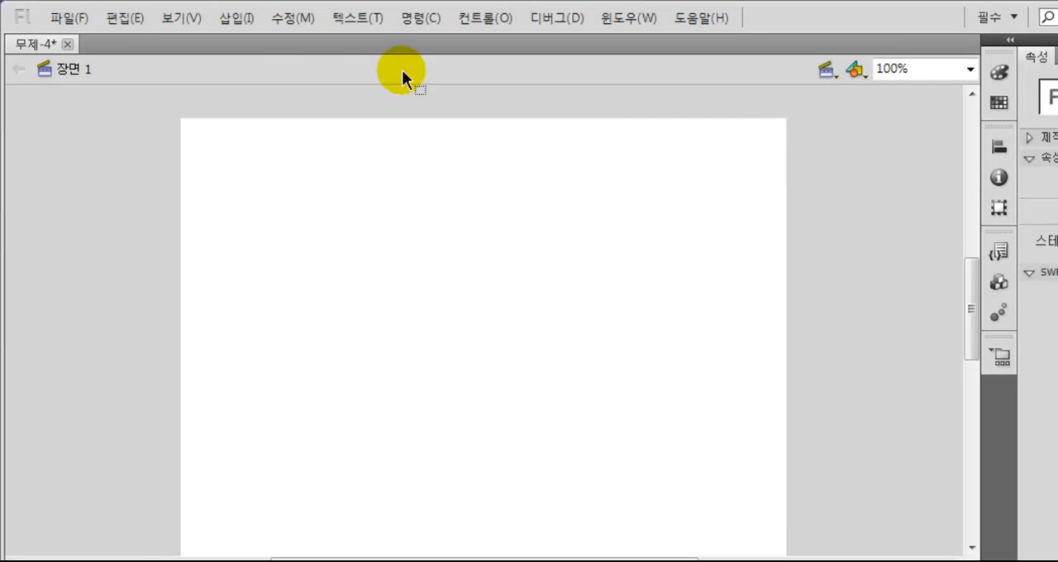
Turn on the rulers and set the stage magnification to show all (모두 표시)
{"action": "left_click", "coordinate": [181, 18]}
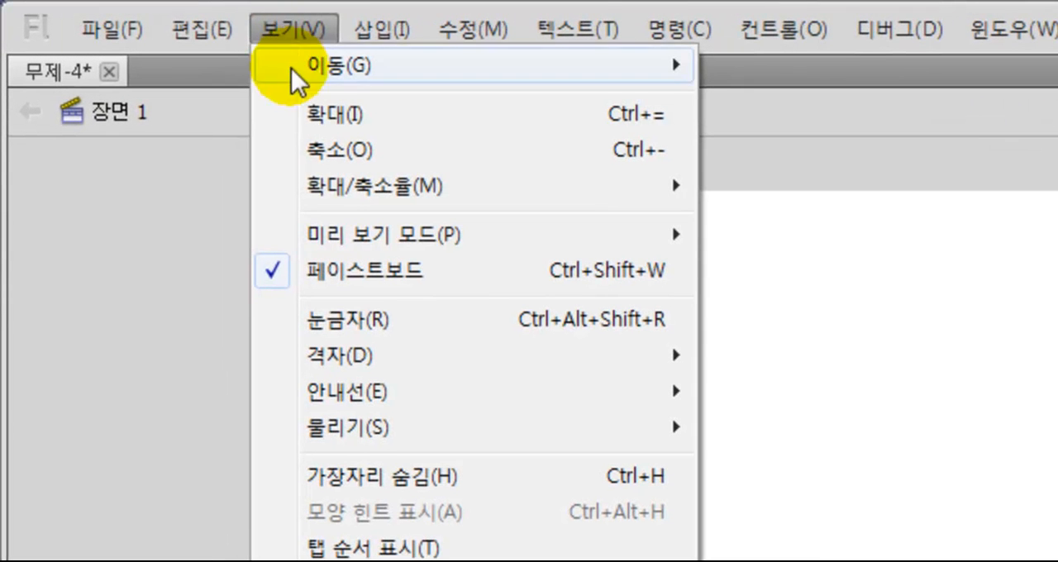
{"action": "left_click", "coordinate": [356, 322]}
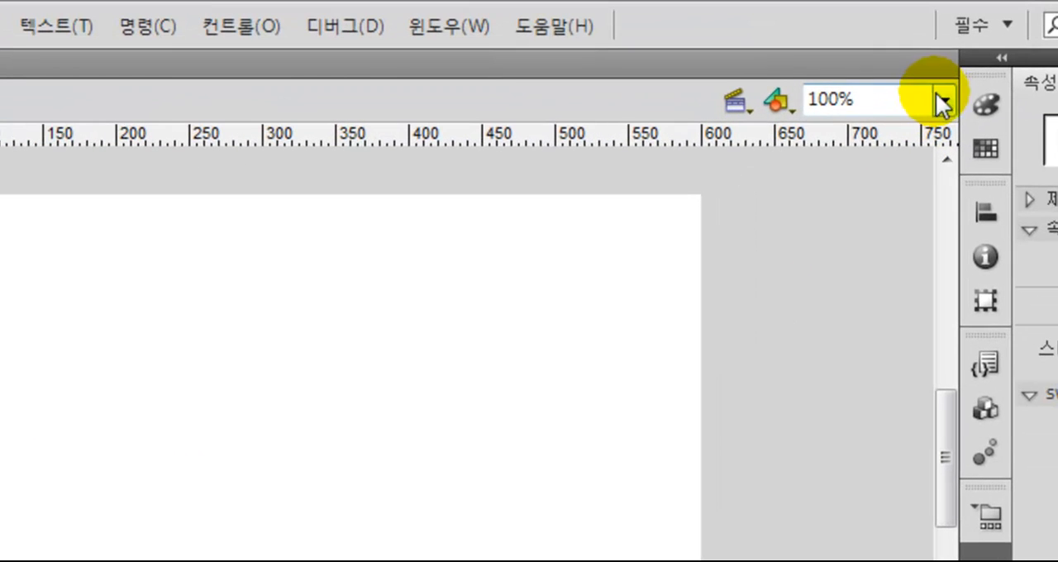
{"action": "left_click", "coordinate": [943, 100]}
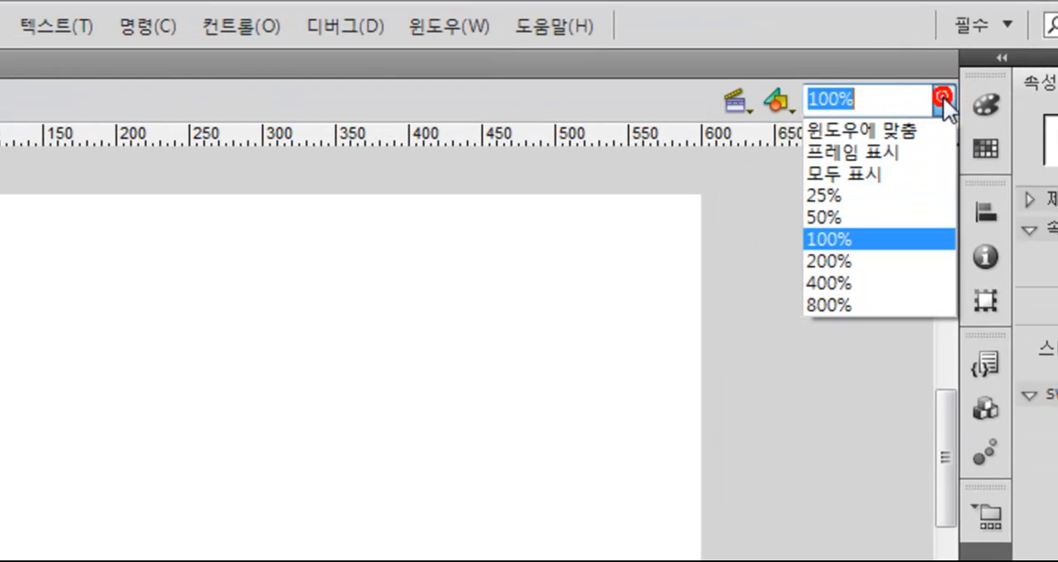
{"action": "left_click", "coordinate": [891, 175]}
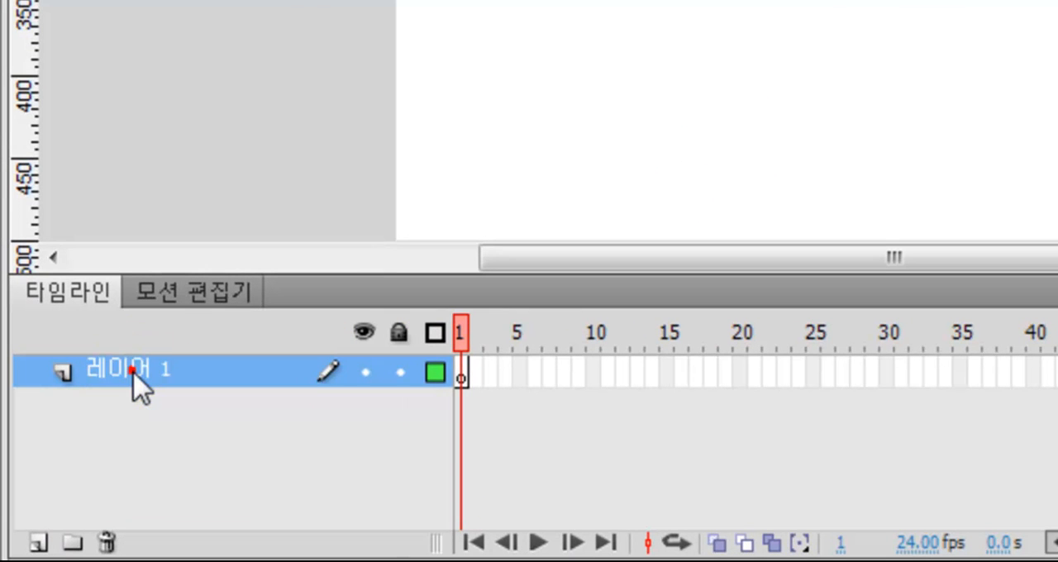
Rename the layer 레이어 1 as 봉투뒷면
{"action": "double_click", "coordinate": [133, 374]}
{"action": "type", "text": "보"}
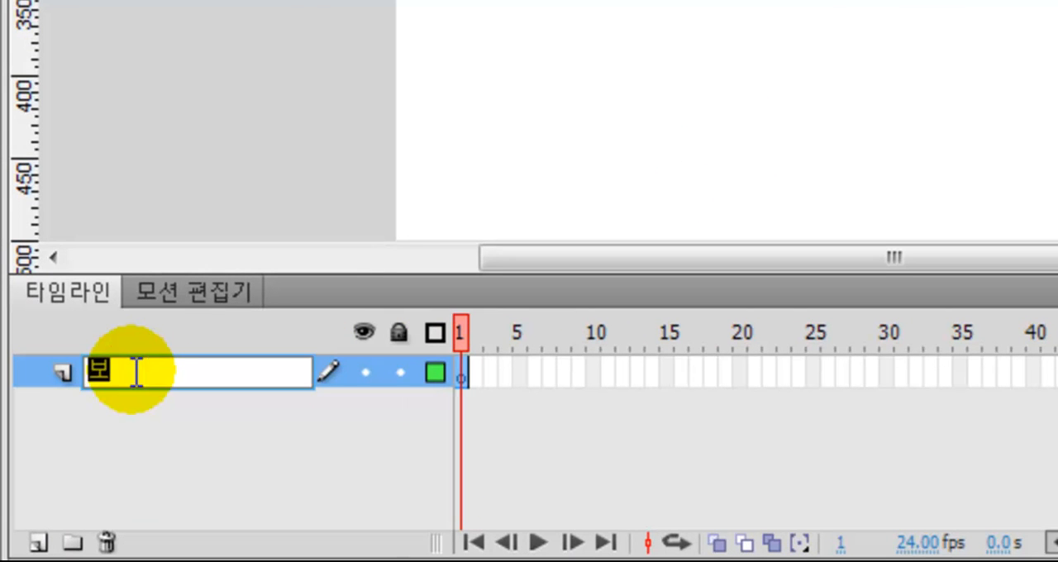
{"action": "type", "text": "투"}
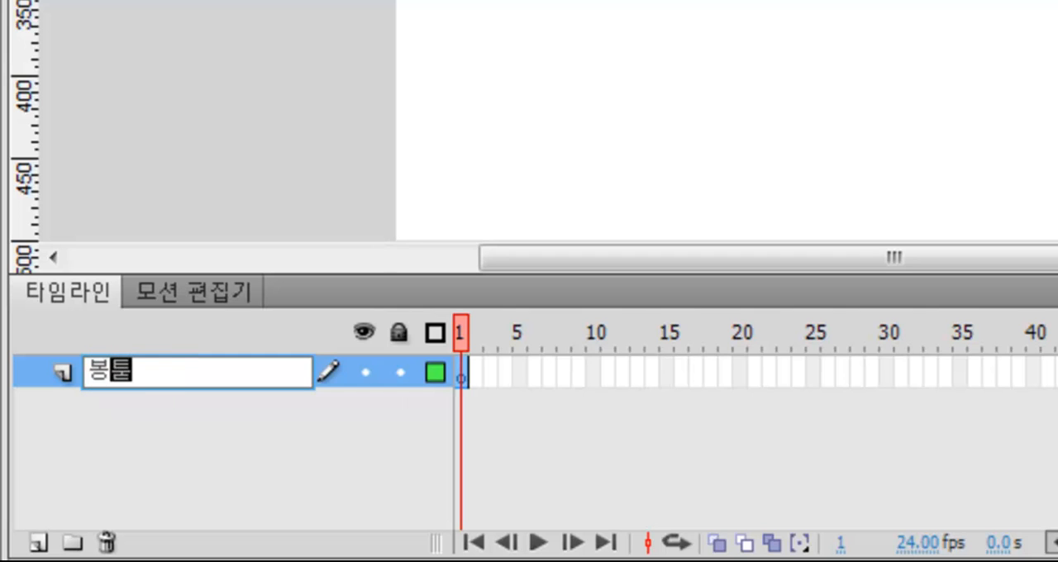
{"action": "type", "text": "두"}
{"action": "type", "text": "면"}
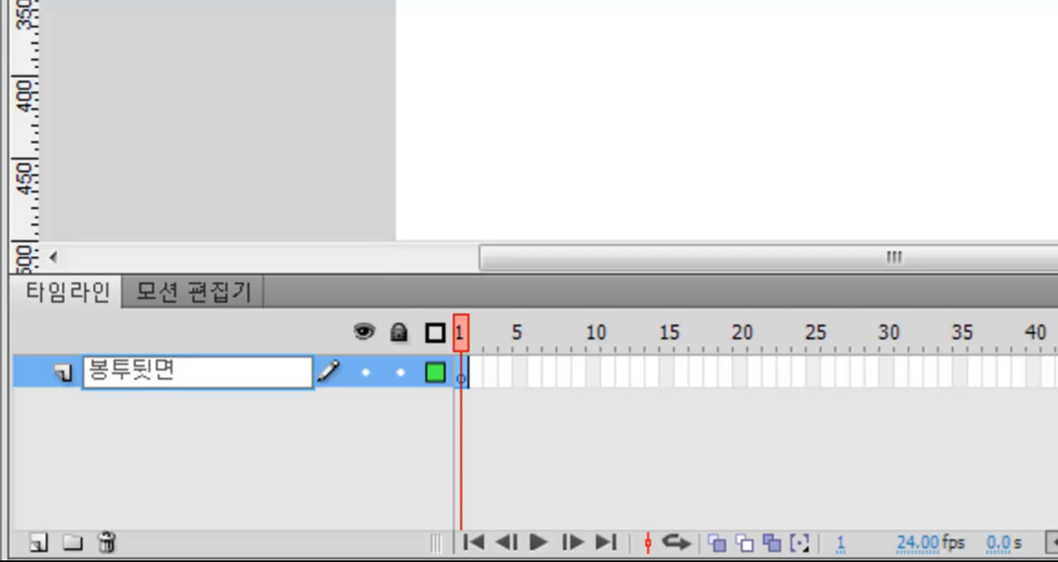
{"action": "key", "text": "Return"}
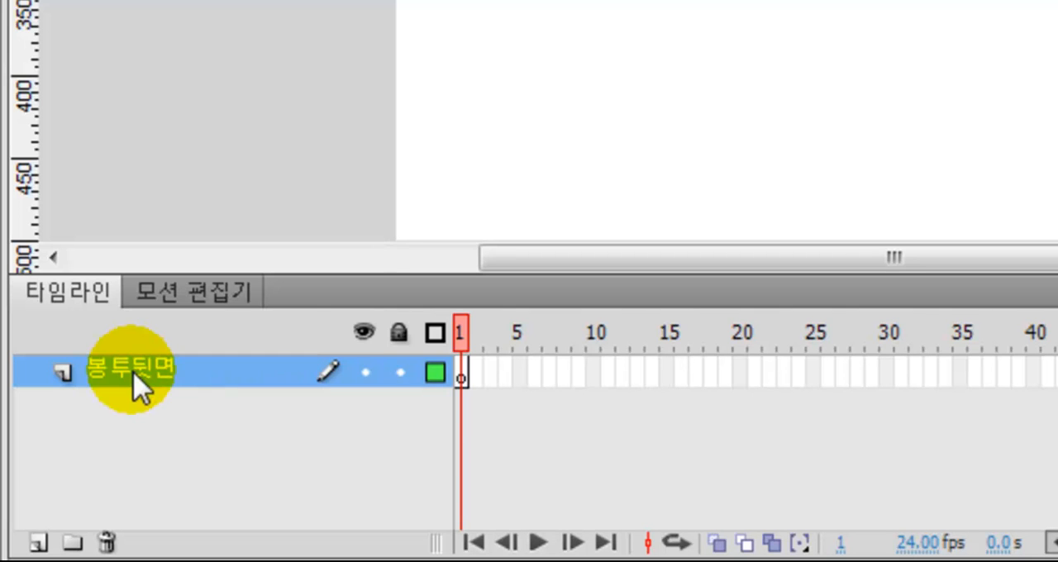
On frame 1 of 봉투뒷면, draw a large rectangle in the stage's lower part with a light blue stroke and a #33FFFF fill
{"action": "left_click", "coordinate": [463, 380]}
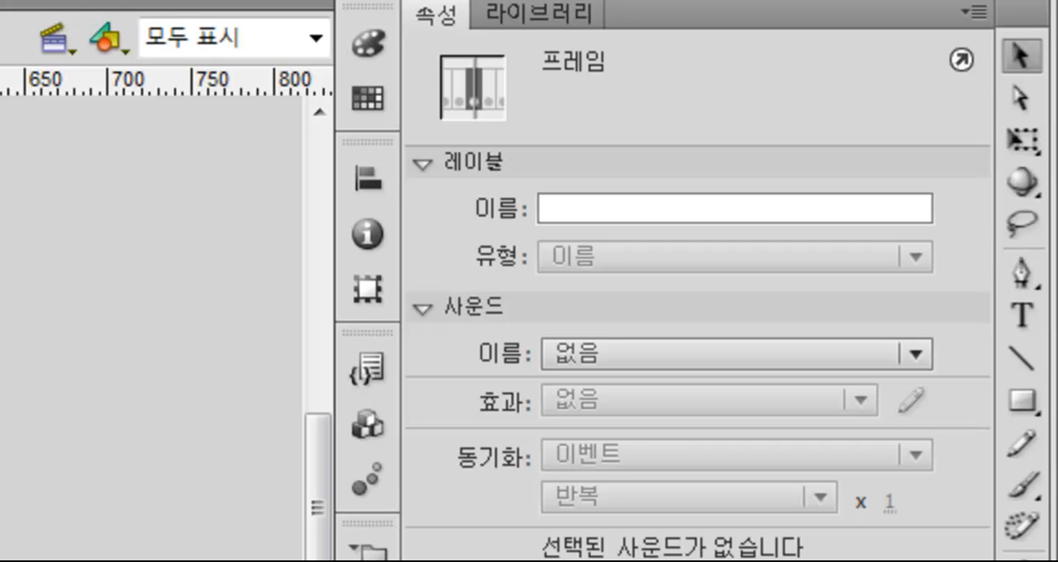
{"action": "left_click", "coordinate": [1024, 405]}
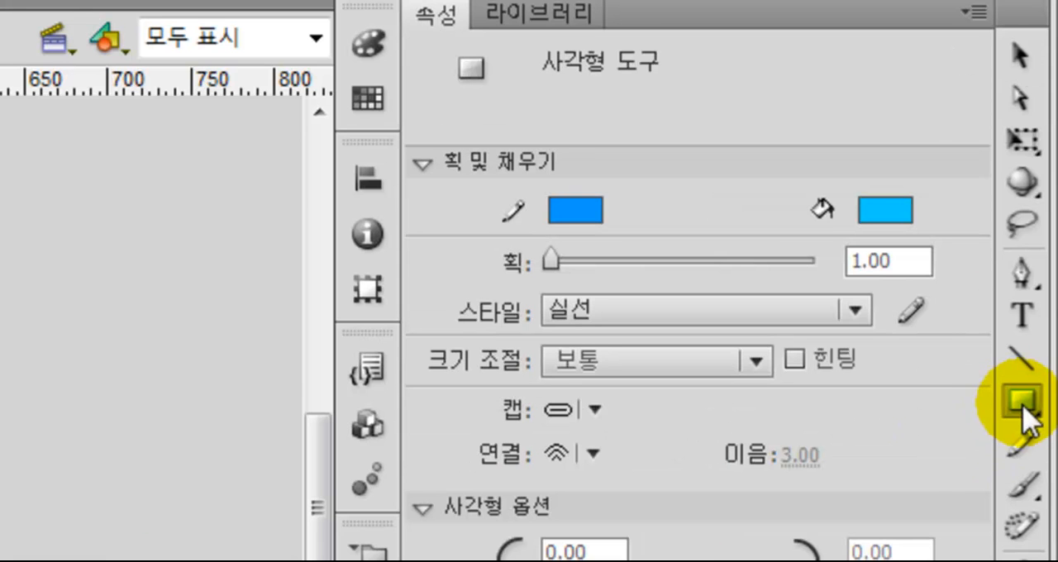
{"action": "mouse_move", "coordinate": [579, 211]}
{"action": "left_mouse_down"}
{"action": "mouse_move", "coordinate": [611, 357]}
{"action": "mouse_move", "coordinate": [691, 428]}
{"action": "mouse_move", "coordinate": [677, 428]}
{"action": "left_mouse_up"}
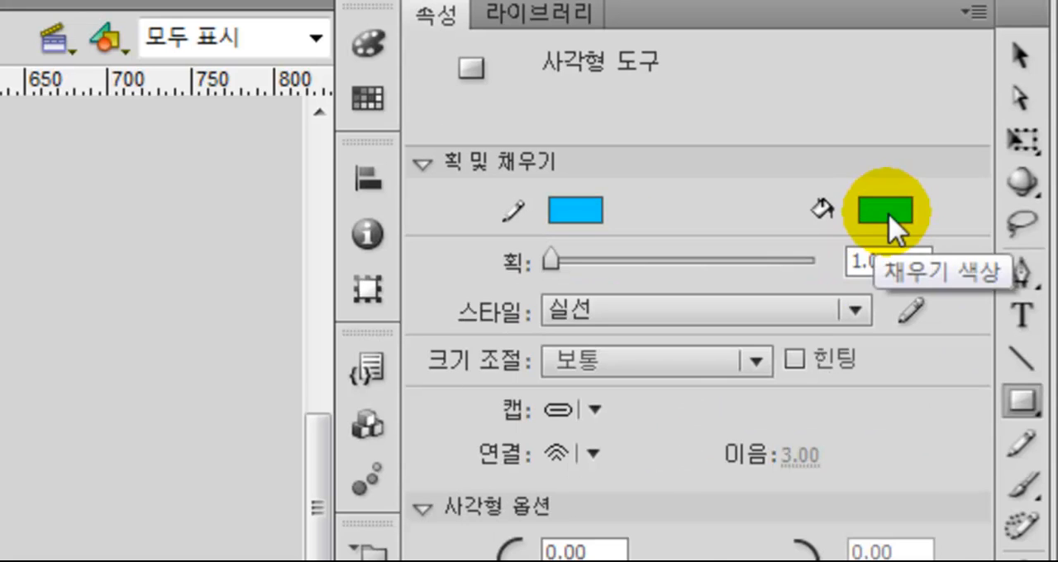
{"action": "left_click", "coordinate": [887, 211]}
{"action": "left_click_drag", "start_coordinate": [887, 212], "coordinate": [875, 411]}
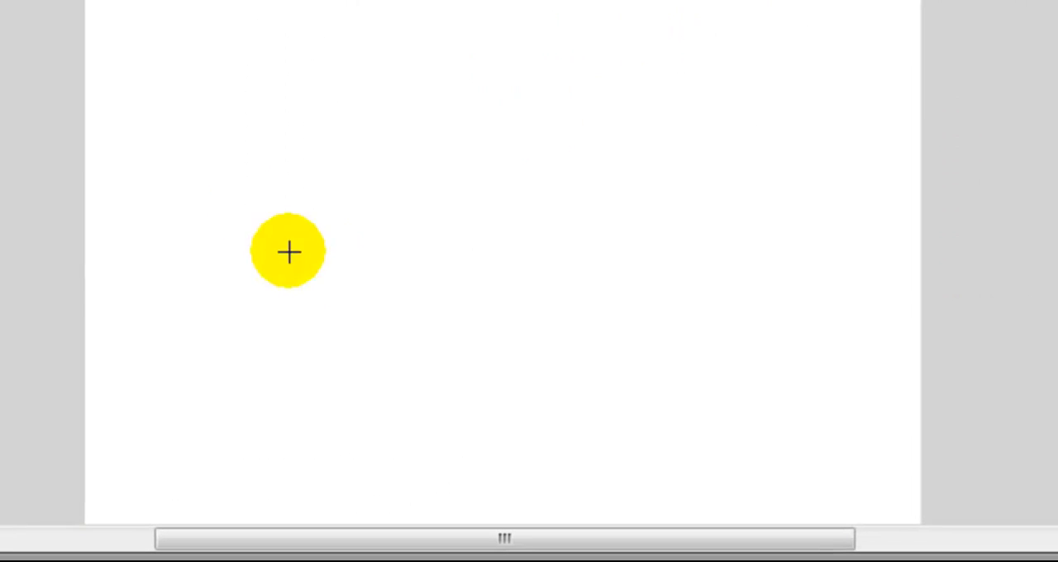
{"action": "left_click_drag", "start_coordinate": [222, 112], "coordinate": [832, 491]}
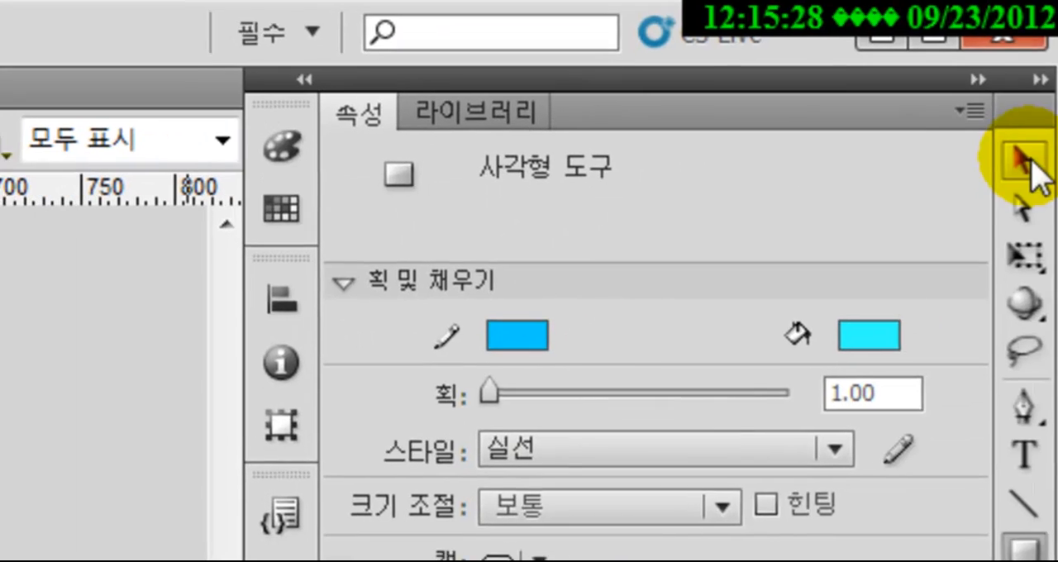
Select the cyan rectangle's fill together with its outline and shift it slightly to the left on the stage
{"action": "left_click", "coordinate": [1023, 161]}
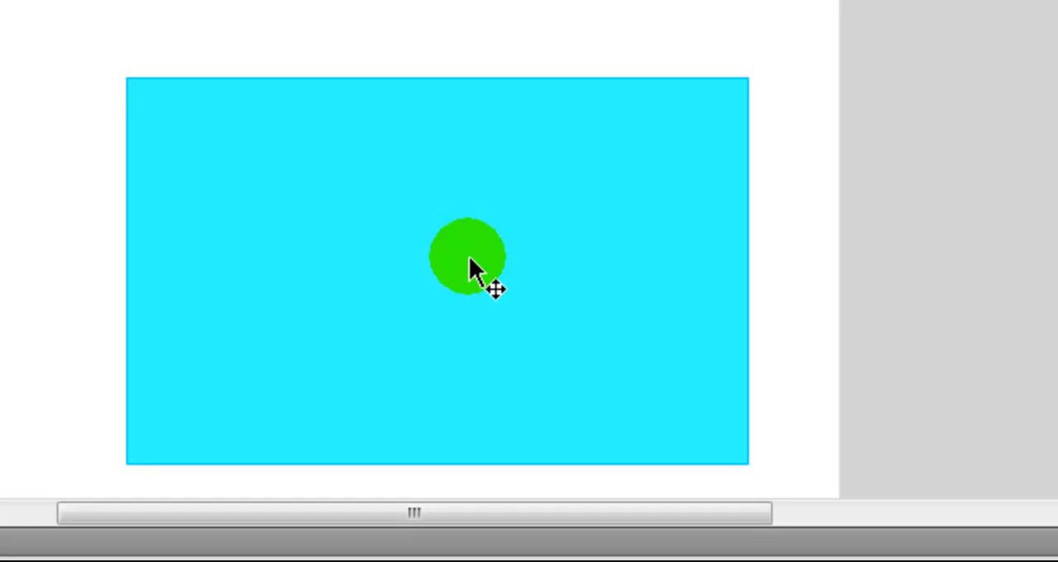
{"action": "double_click", "coordinate": [469, 257]}
{"action": "mouse_move", "coordinate": [472, 259]}
{"action": "left_mouse_down"}
{"action": "mouse_move", "coordinate": [451, 255]}
{"action": "mouse_move", "coordinate": [457, 273]}
{"action": "left_mouse_up"}
{"action": "left_click", "coordinate": [461, 275]}
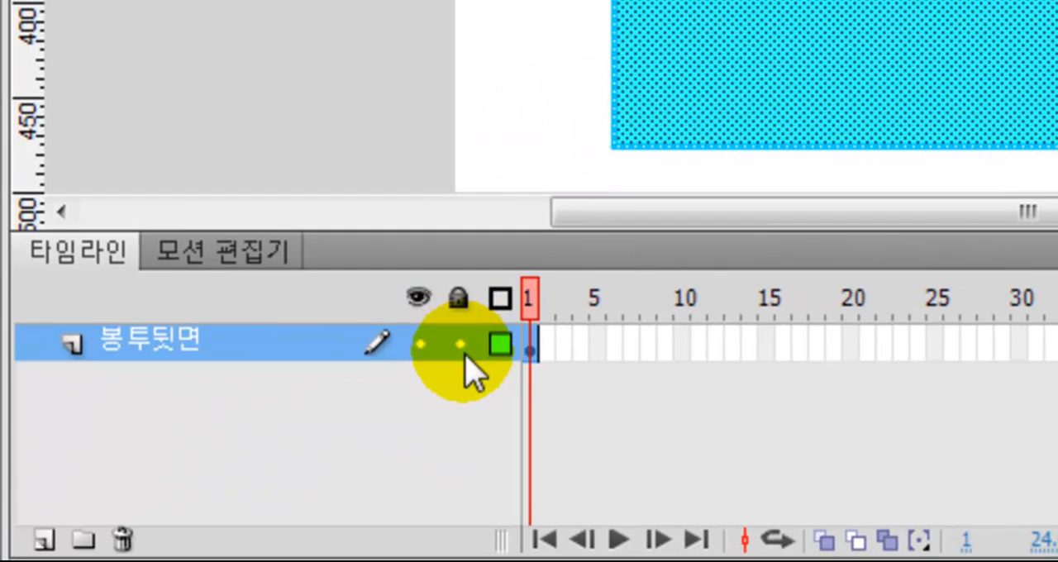
Lock the 봉투뒷면 layer and add a new layer above it named 편지지
{"action": "left_click", "coordinate": [357, 405]}
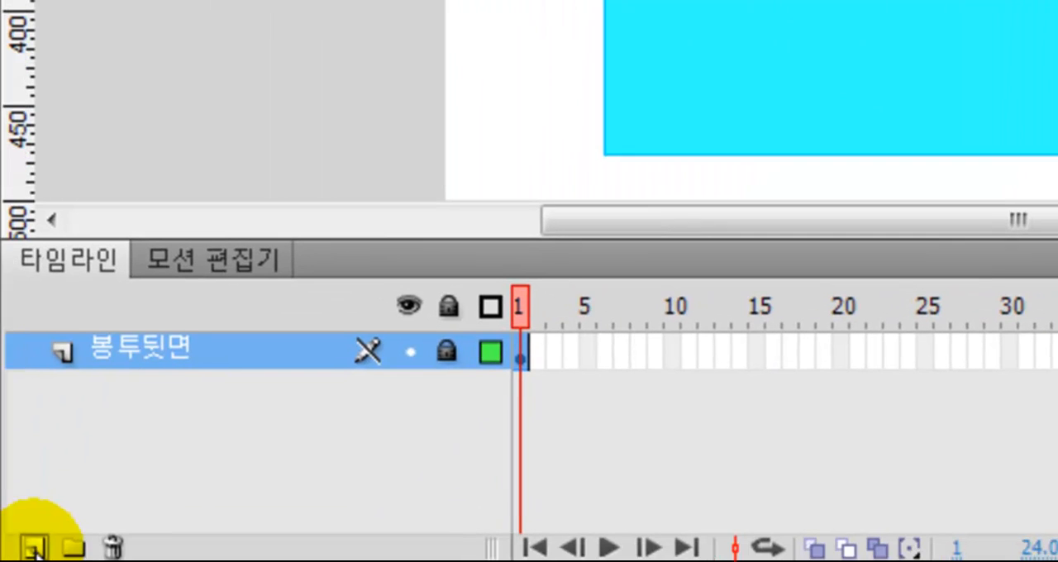
{"action": "left_click", "coordinate": [0, 561]}
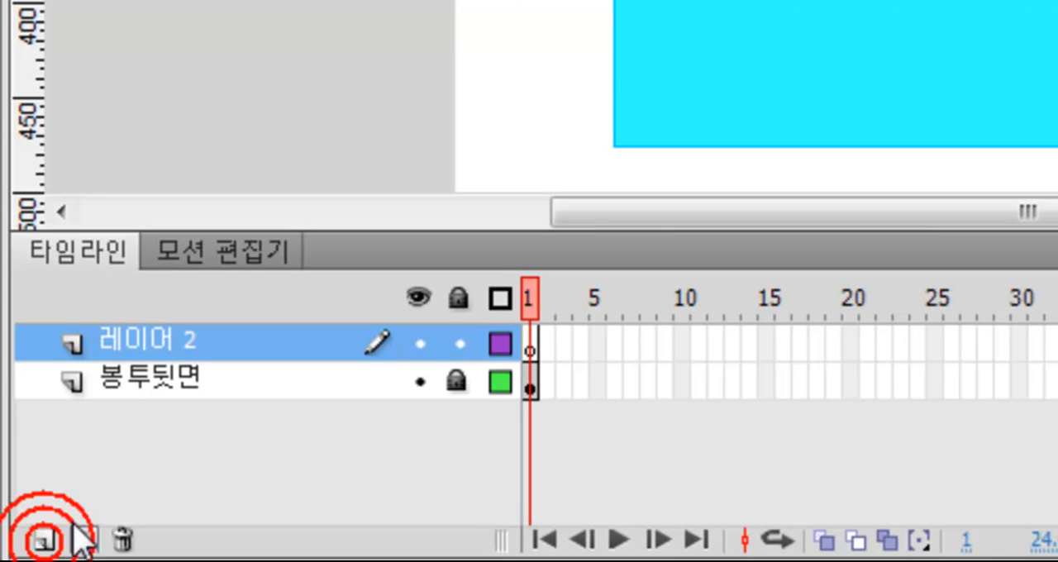
{"action": "double_click", "coordinate": [149, 342]}
{"action": "type", "text": "펴"}
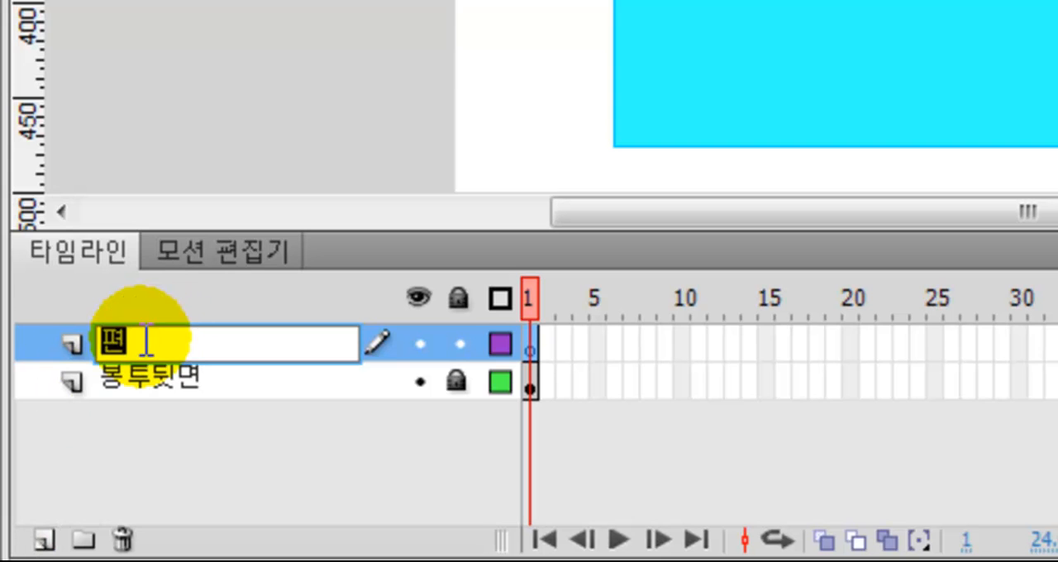
{"action": "type", "text": "지지"}
{"action": "left_click", "coordinate": [142, 339]}
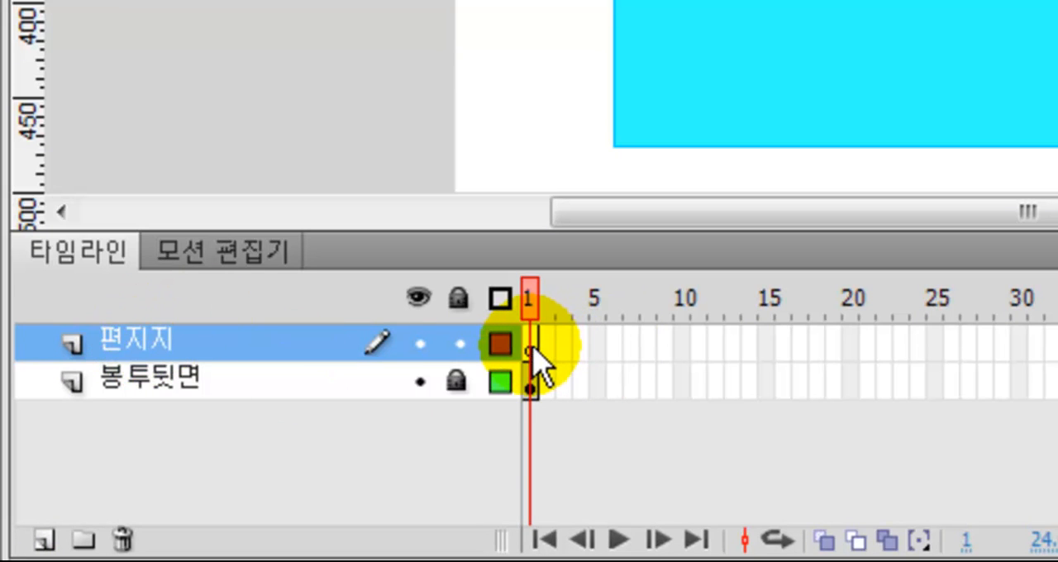
On frame 1 of 편지지, draw a slightly smaller rectangle inside the cyan one with a #00CCFF stroke and a white fill
{"action": "left_click_drag", "start_coordinate": [534, 355], "coordinate": [535, 358]}
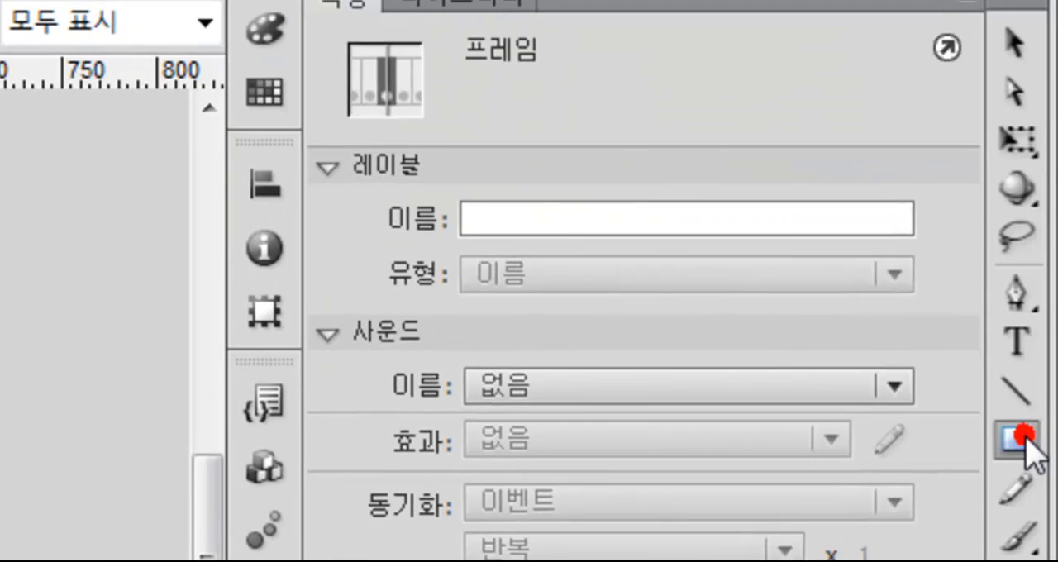
{"action": "left_click", "coordinate": [1016, 438]}
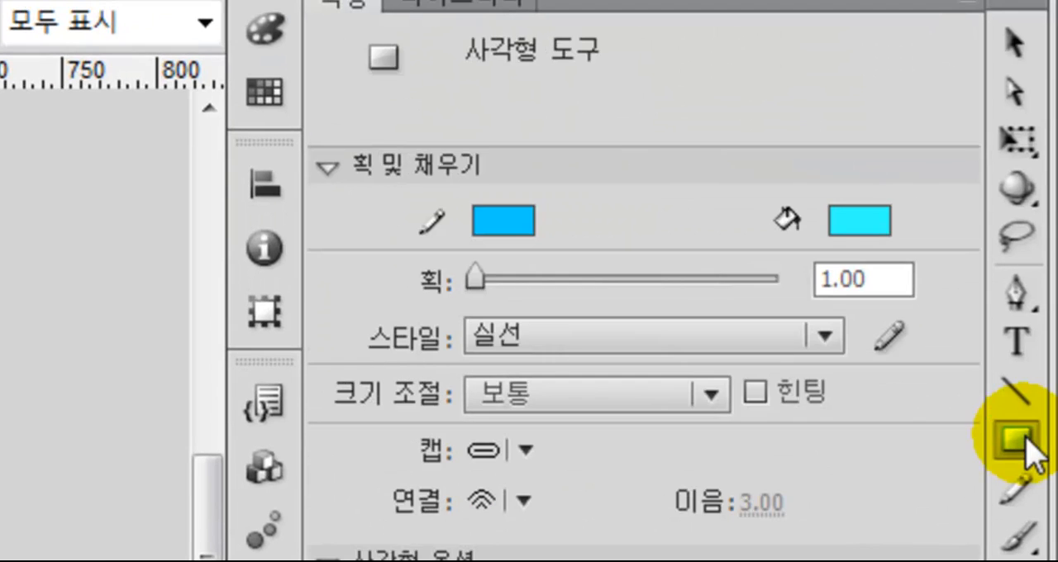
{"action": "left_click", "coordinate": [507, 222]}
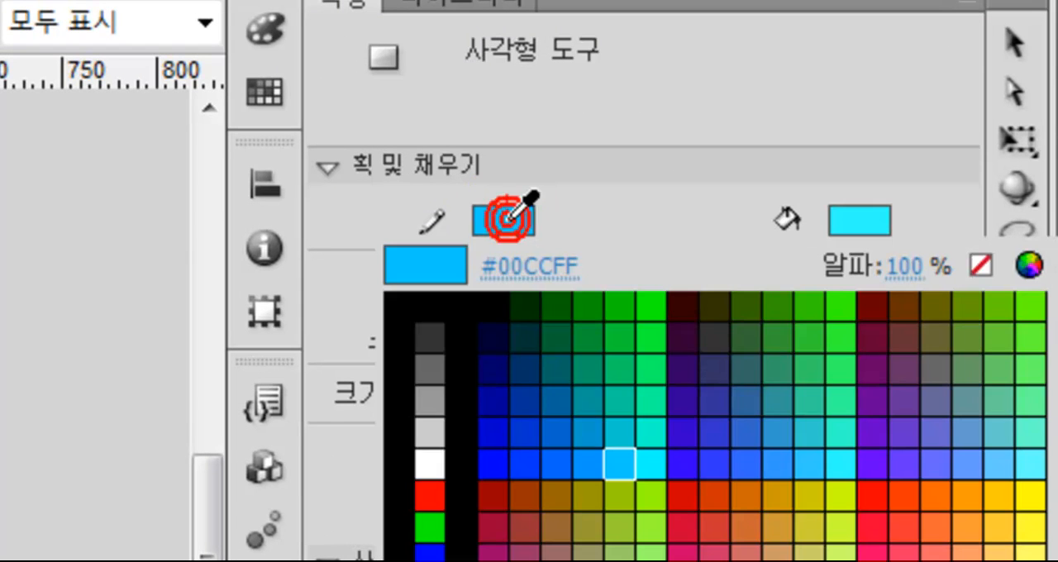
{"action": "left_click", "coordinate": [627, 456]}
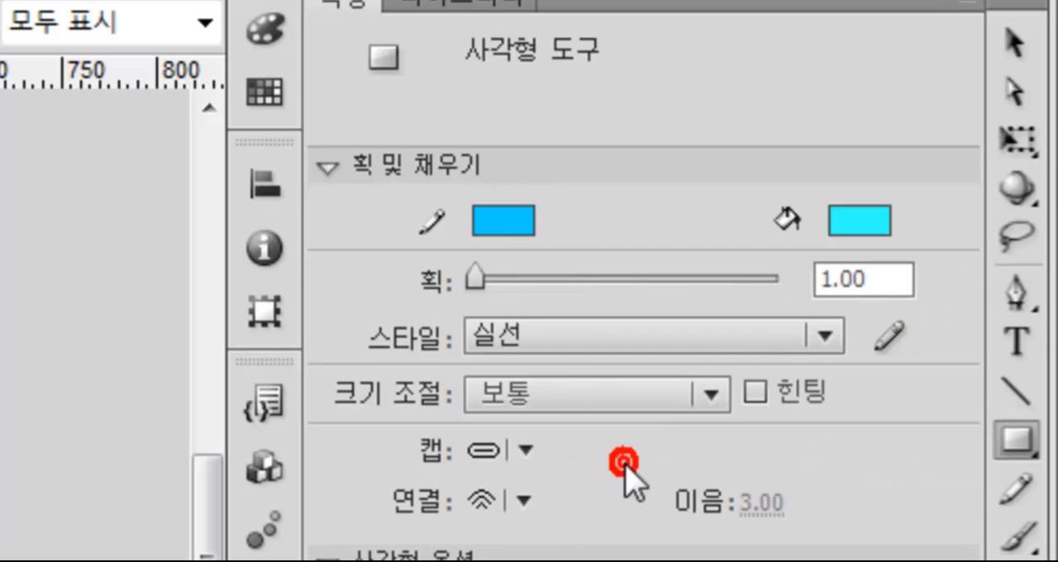
{"action": "left_click", "coordinate": [856, 218]}
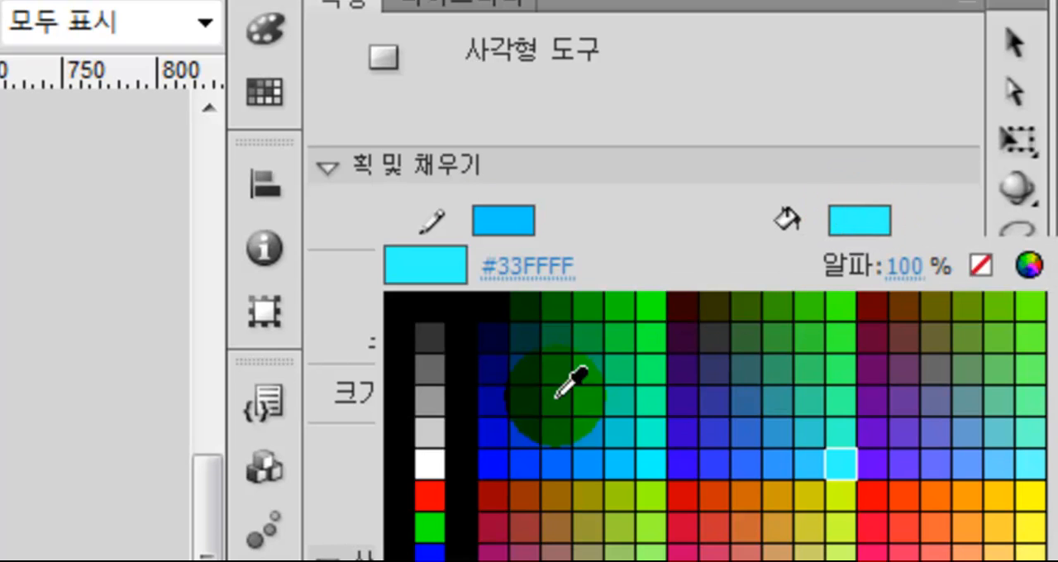
{"action": "left_click", "coordinate": [436, 463]}
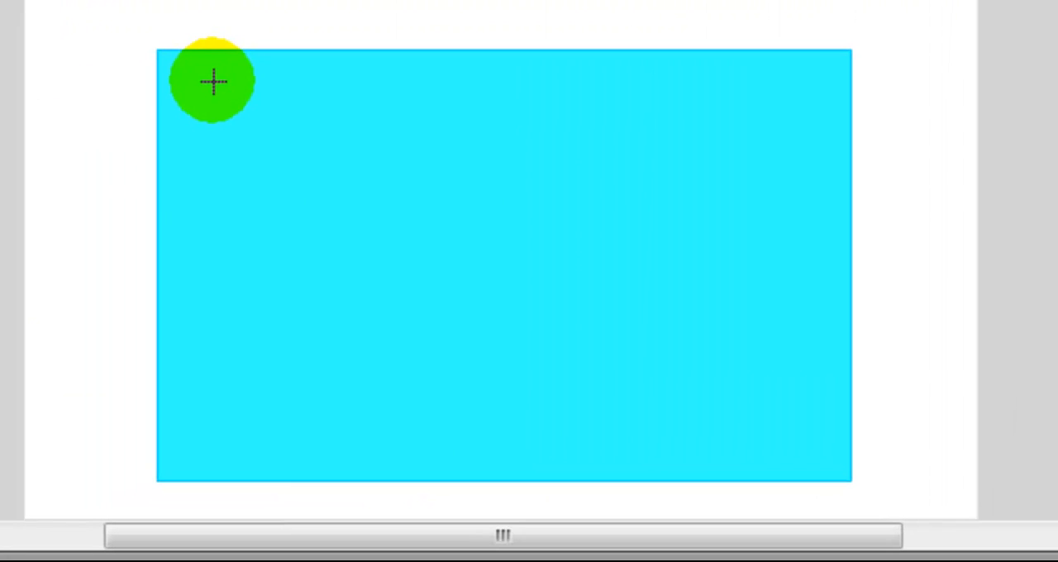
{"action": "left_click_drag", "start_coordinate": [207, 74], "coordinate": [816, 456]}
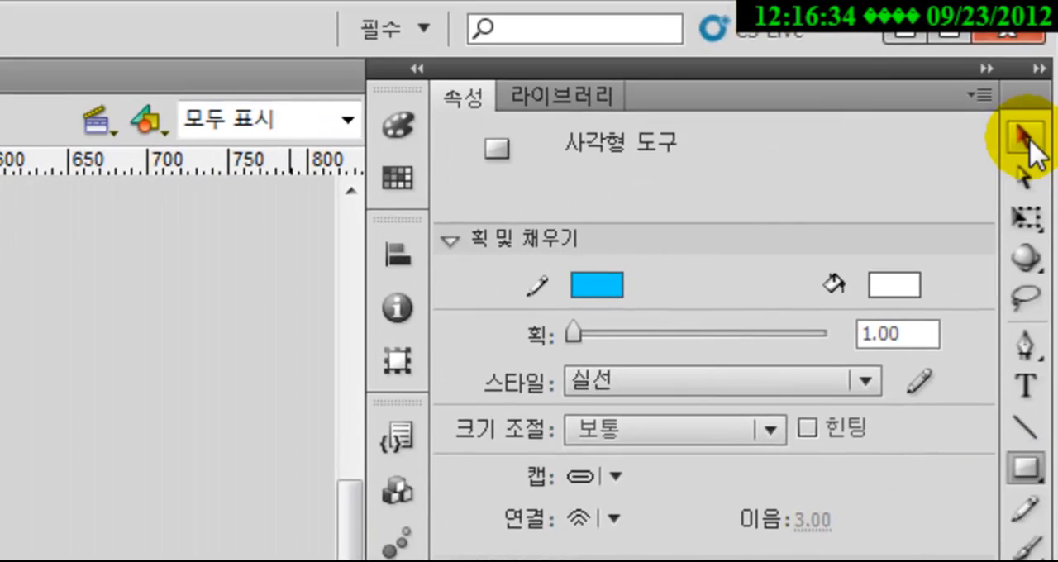
Select the white rectangle with its outline, reposition it slightly over the cyan rectangle, and group it
{"action": "left_click", "coordinate": [1029, 139]}
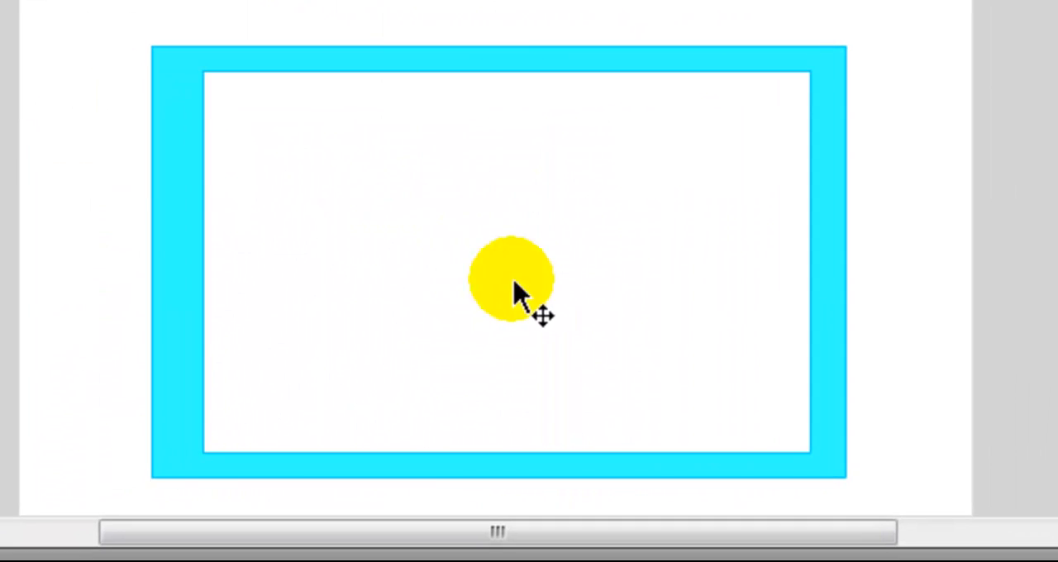
{"action": "left_click", "coordinate": [478, 257]}
{"action": "left_click_drag", "start_coordinate": [502, 266], "coordinate": [513, 267]}
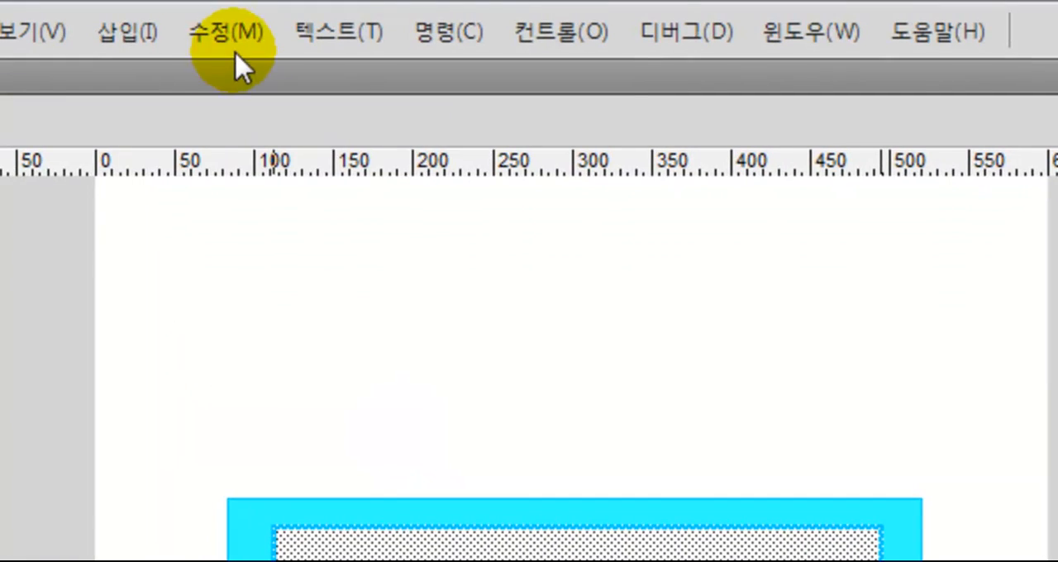
{"action": "left_click", "coordinate": [236, 39]}
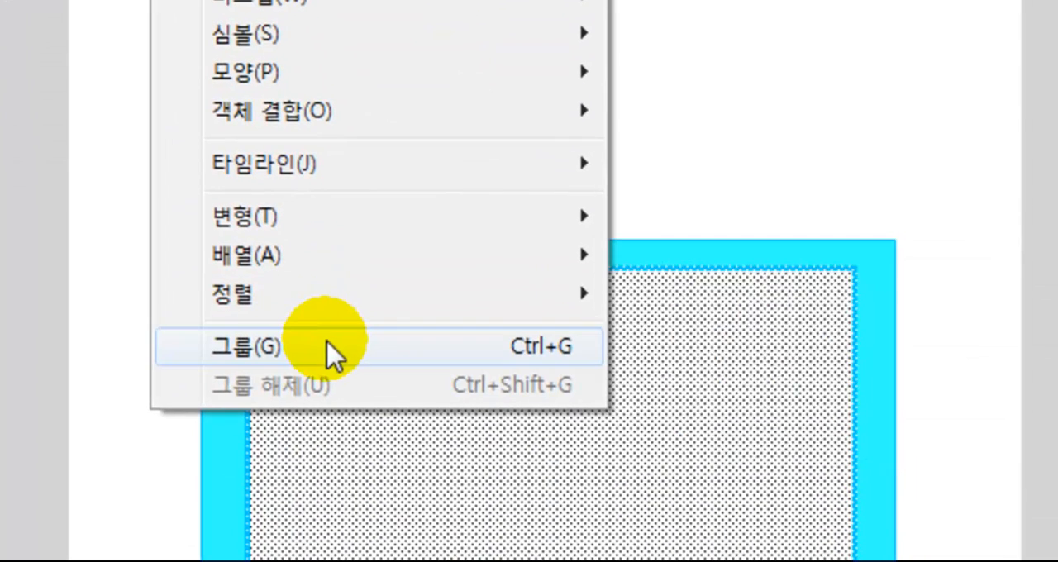
{"action": "left_click", "coordinate": [353, 561]}
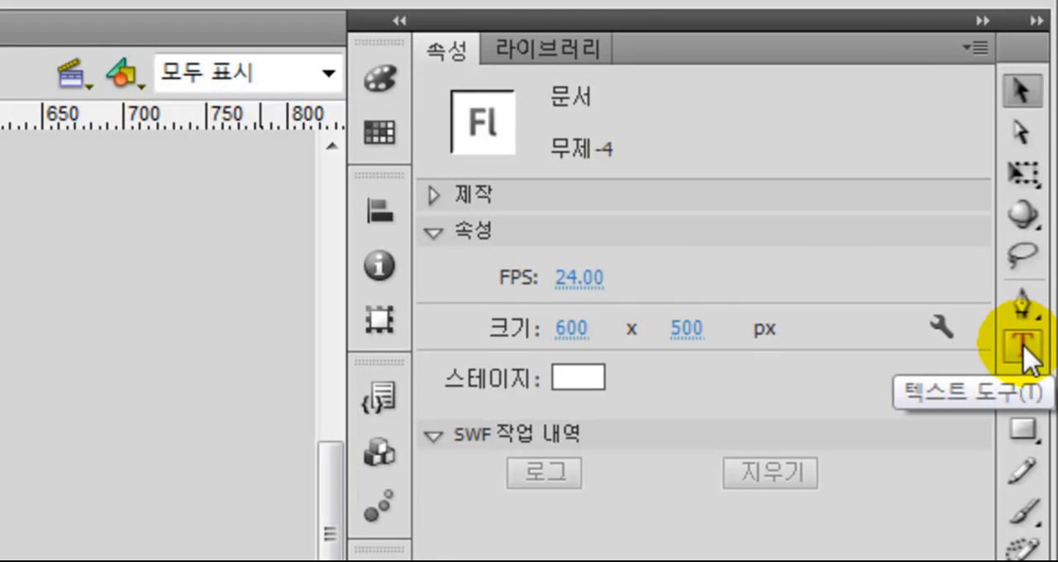
Add the static text "I love you" inside the white rectangle and move it to the middle of the rectangle's upper part
{"action": "left_click", "coordinate": [1024, 346]}
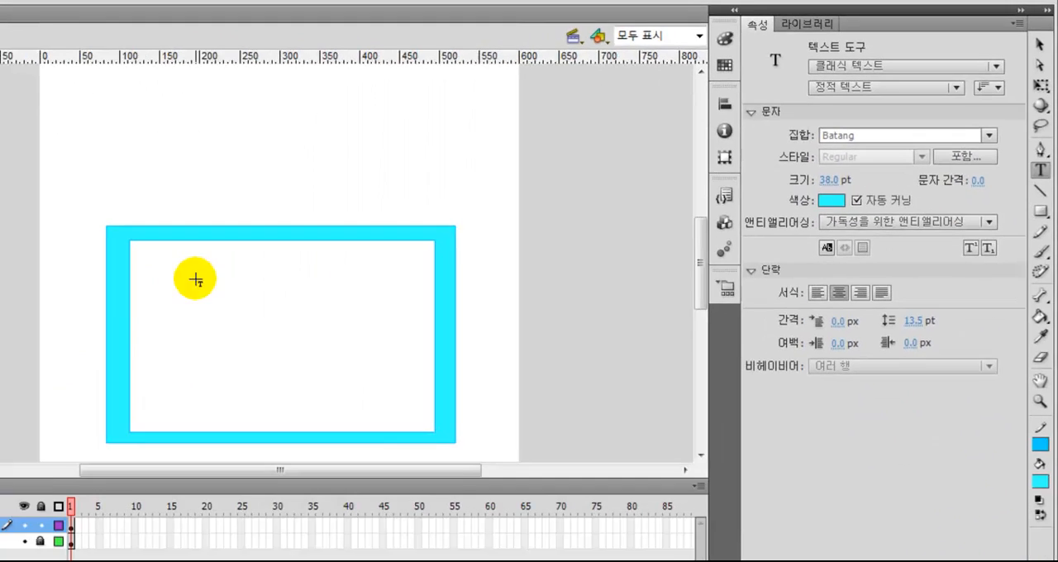
{"action": "left_click", "coordinate": [199, 261]}
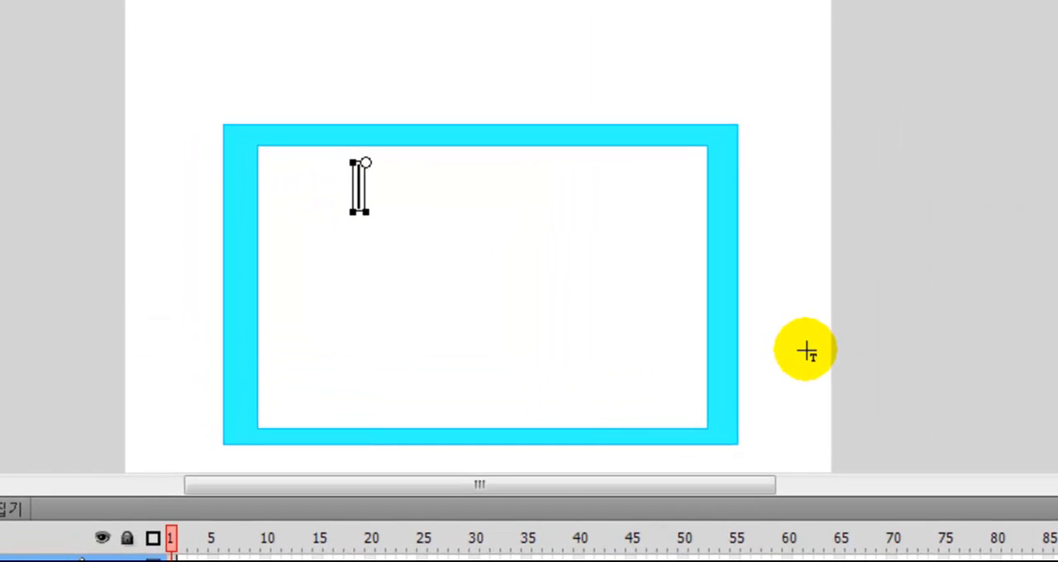
{"action": "type", "text": "i"}
{"action": "type", "text": "love"}
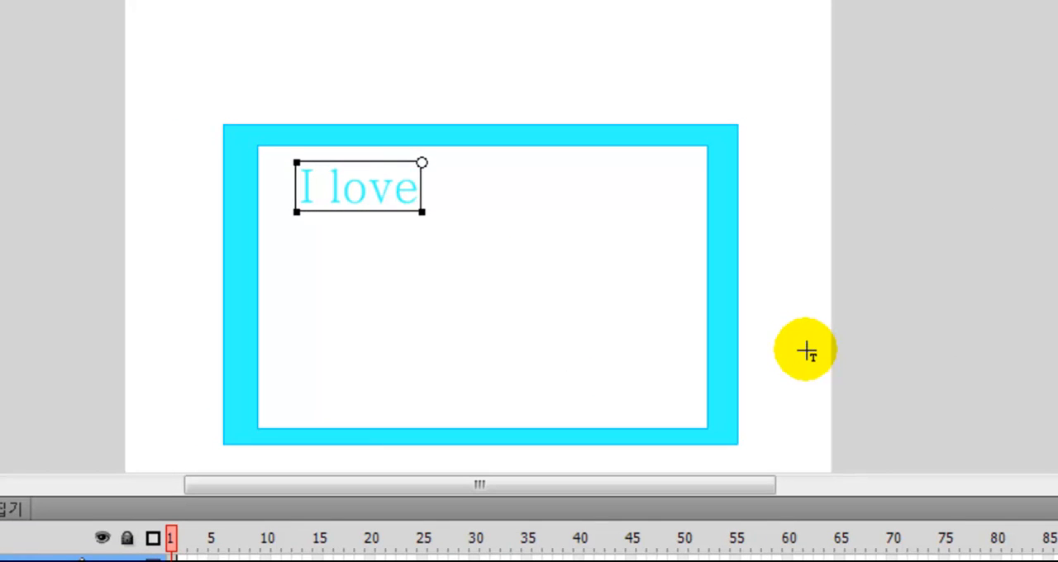
{"action": "type", "text": " you"}
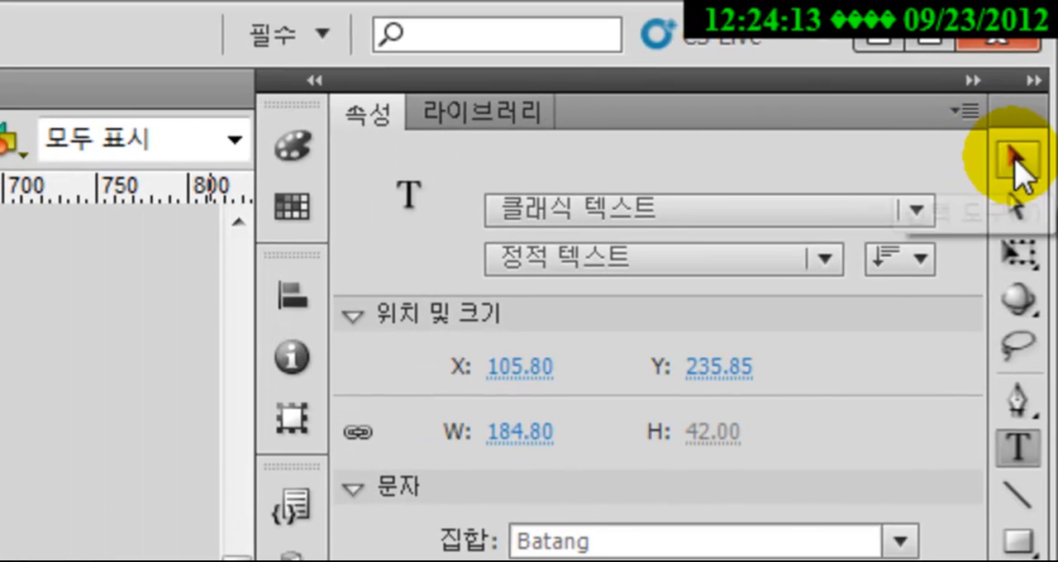
{"action": "left_click", "coordinate": [1016, 159]}
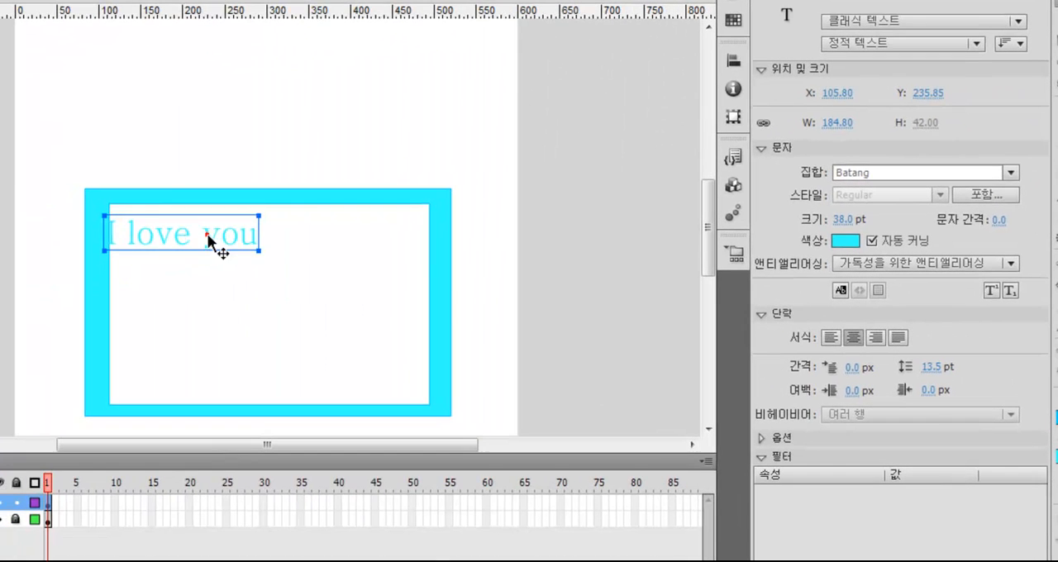
{"action": "left_click_drag", "start_coordinate": [208, 235], "coordinate": [282, 245]}
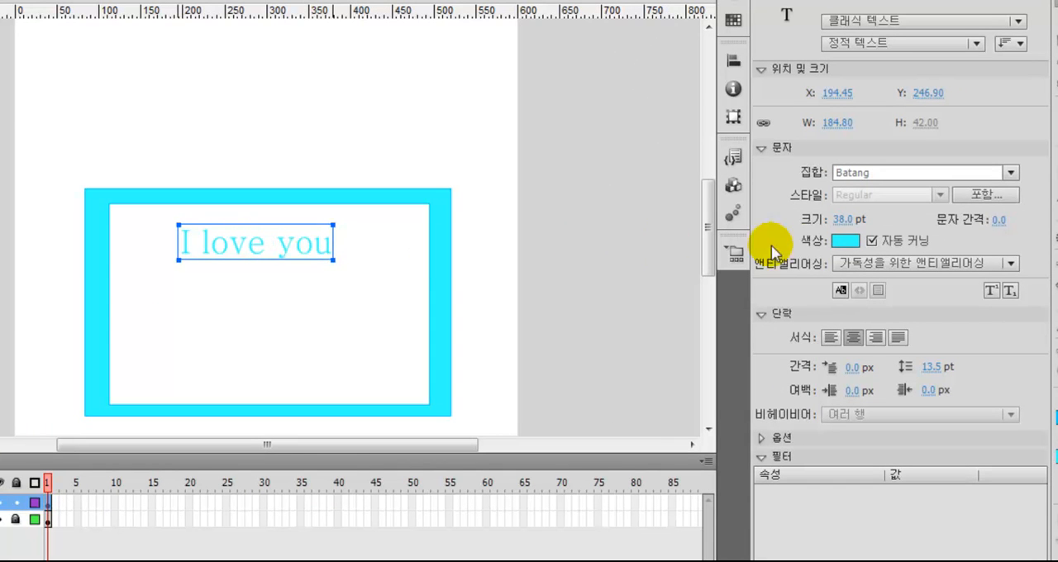
Change the font of the "I love you" text to Edwardian Script ITC
{"action": "left_click", "coordinate": [1011, 173]}
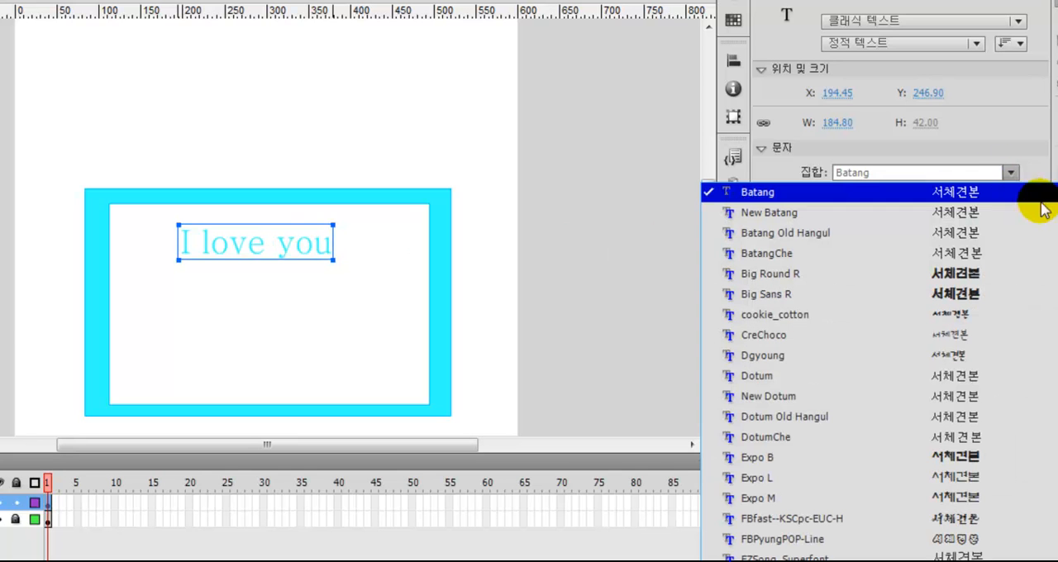
{"action": "scroll", "coordinate": [876, 372], "scroll_direction": "down", "scroll_amount": 15}
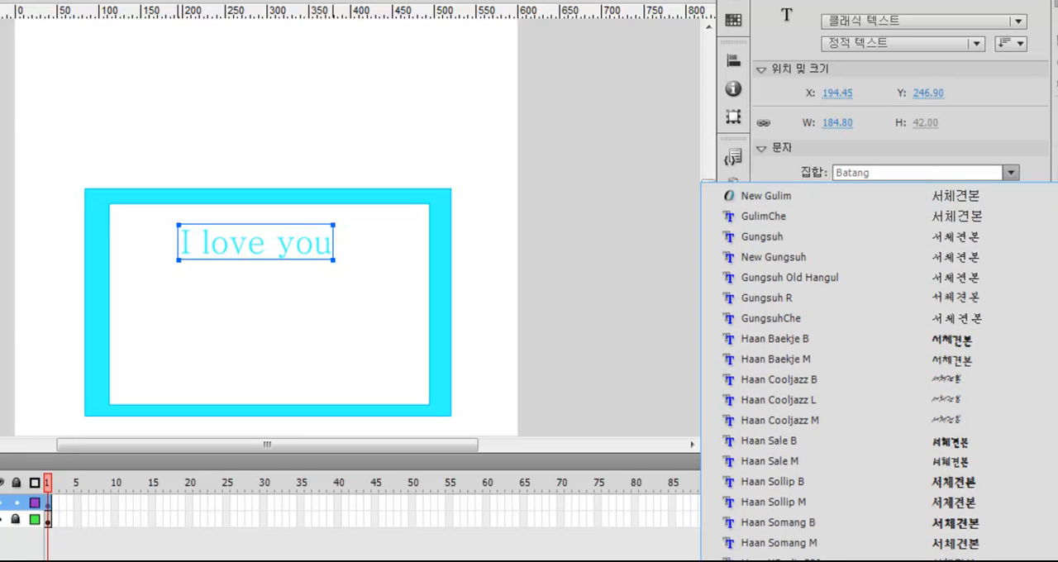
{"action": "scroll", "coordinate": [882, 303], "scroll_direction": "down", "scroll_amount": 7}
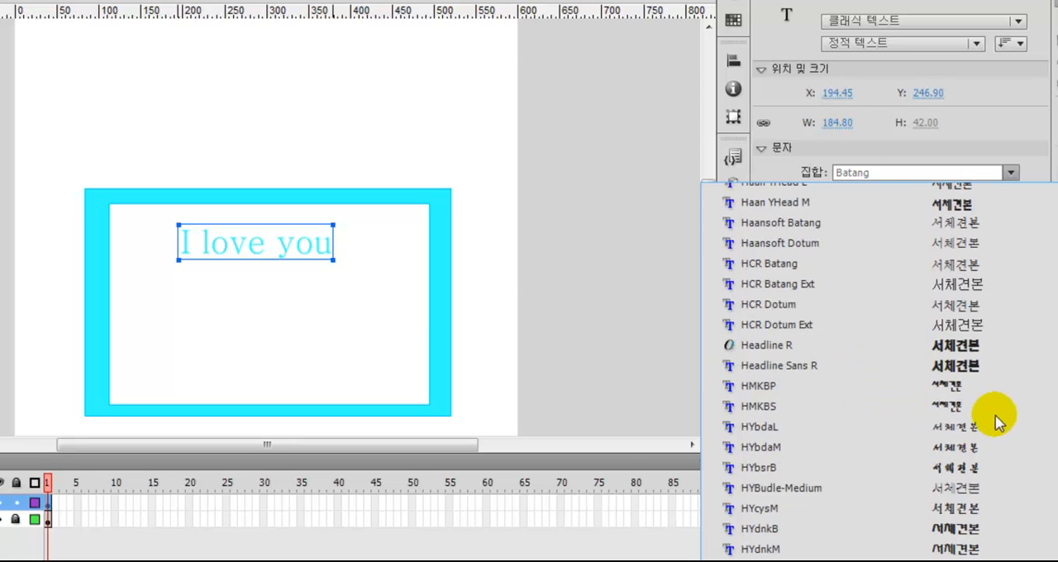
{"action": "scroll", "coordinate": [928, 420], "scroll_direction": "down", "scroll_amount": 5}
{"action": "scroll", "coordinate": [852, 372], "scroll_direction": "down", "scroll_amount": 2}
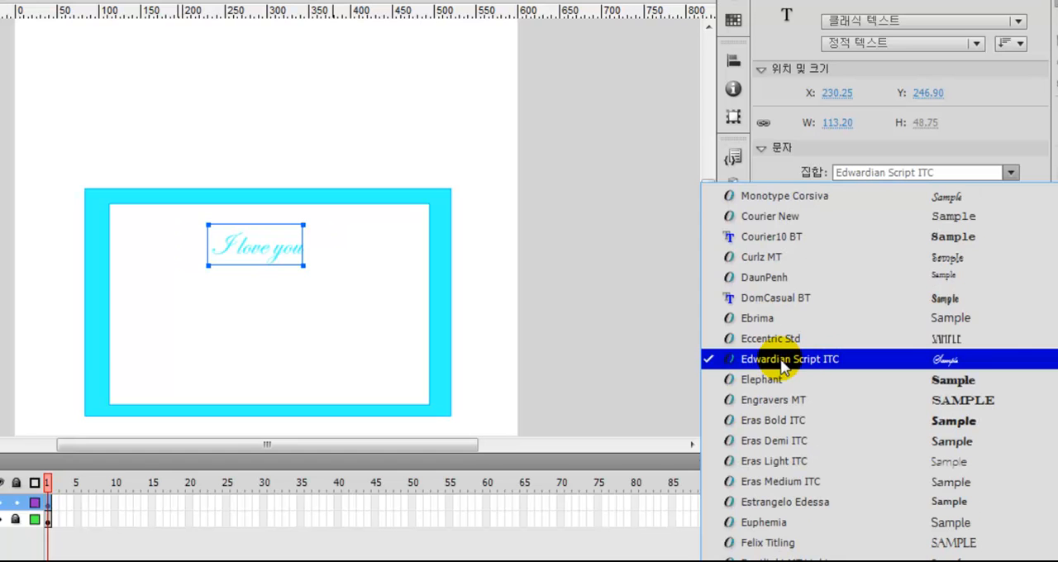
{"action": "left_click", "coordinate": [983, 364]}
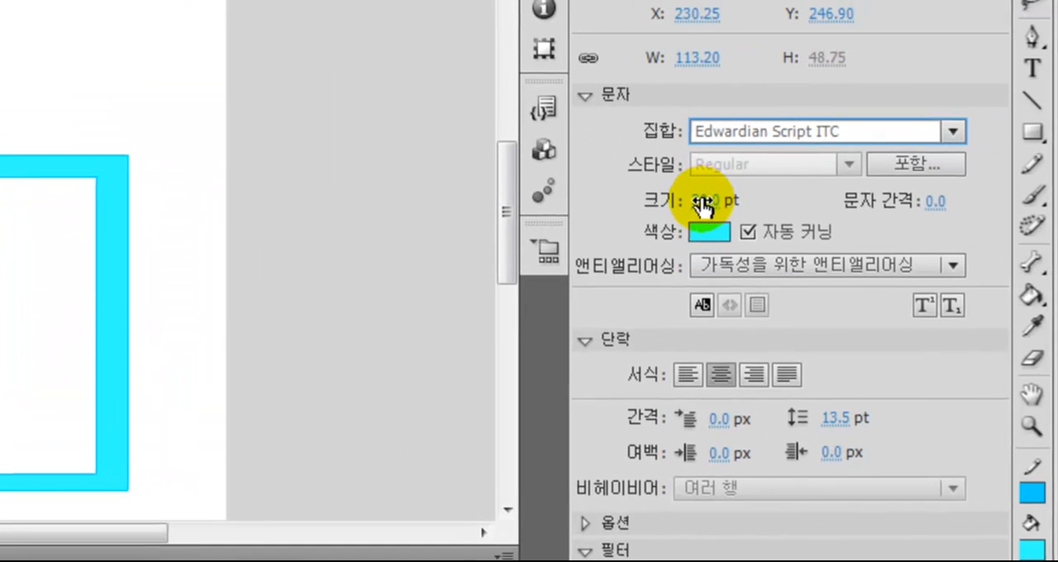
Set the "I love you" text to 49 pt with a letter spacing of 4.0
{"action": "left_click", "coordinate": [703, 201]}
{"action": "left_click_drag", "start_coordinate": [701, 206], "coordinate": [730, 213]}
{"action": "left_click_drag", "start_coordinate": [934, 211], "coordinate": [963, 214]}
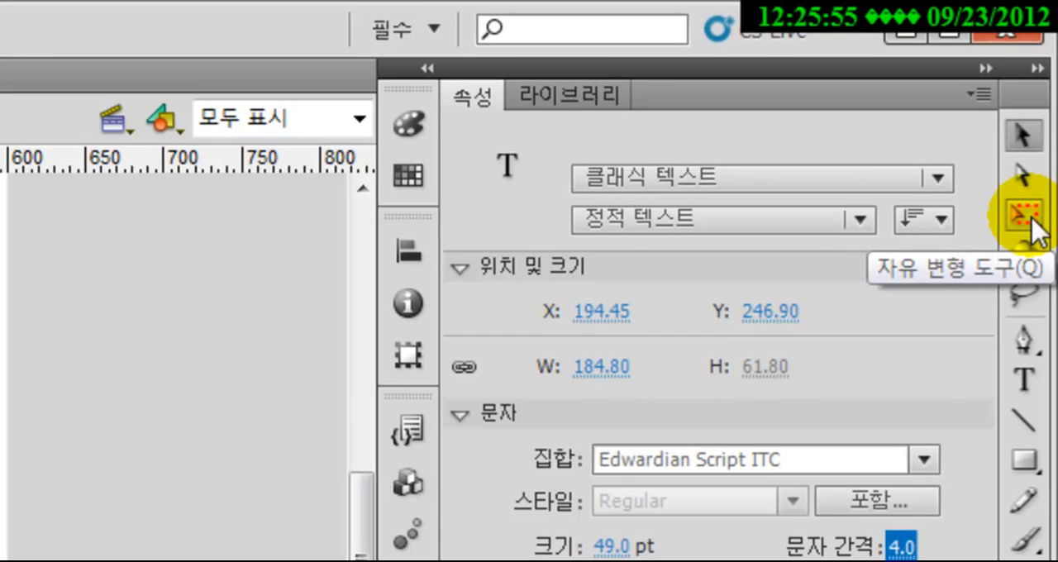
Using the Free Transform tool, reposition the "I love you" text slightly near the top of the white rectangle and deselect it
{"action": "left_click", "coordinate": [1029, 216]}
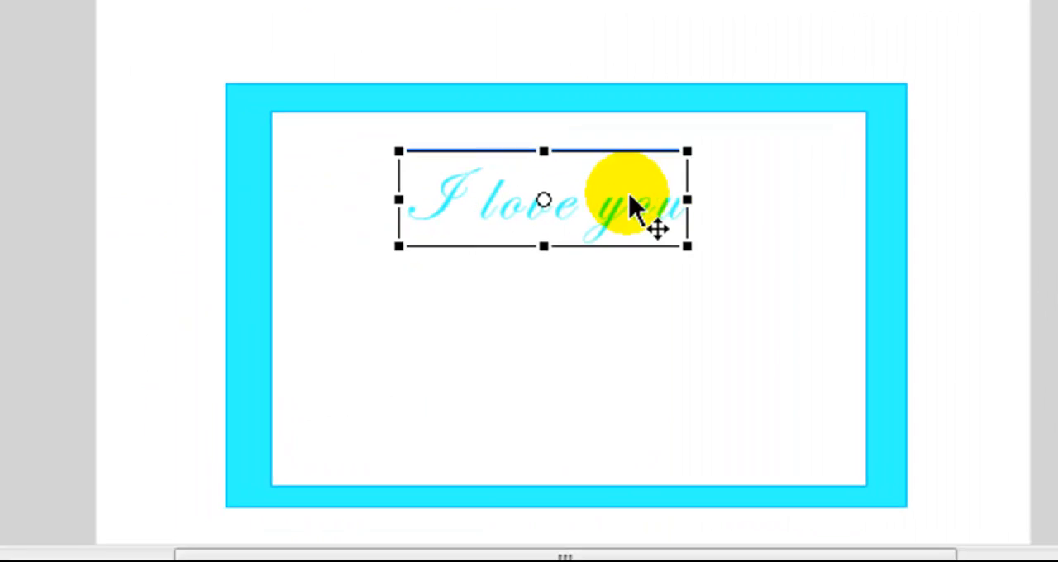
{"action": "left_click_drag", "start_coordinate": [630, 202], "coordinate": [645, 189]}
{"action": "mouse_move", "coordinate": [569, 227]}
{"action": "left_mouse_down"}
{"action": "mouse_move", "coordinate": [569, 218]}
{"action": "mouse_move", "coordinate": [631, 211]}
{"action": "left_mouse_up"}
{"action": "left_click", "coordinate": [622, 195]}
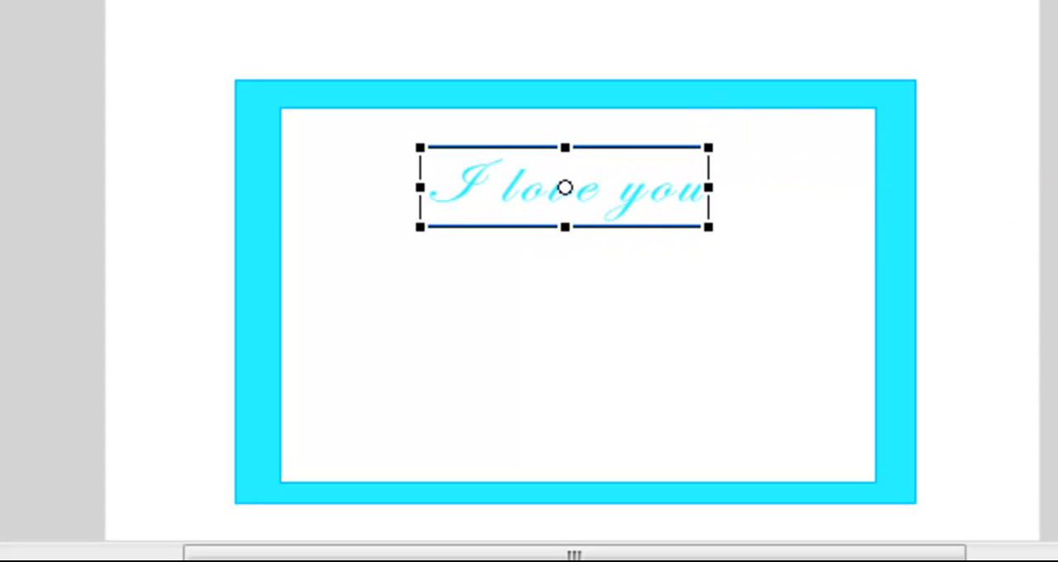
{"action": "key", "text": "Escape"}
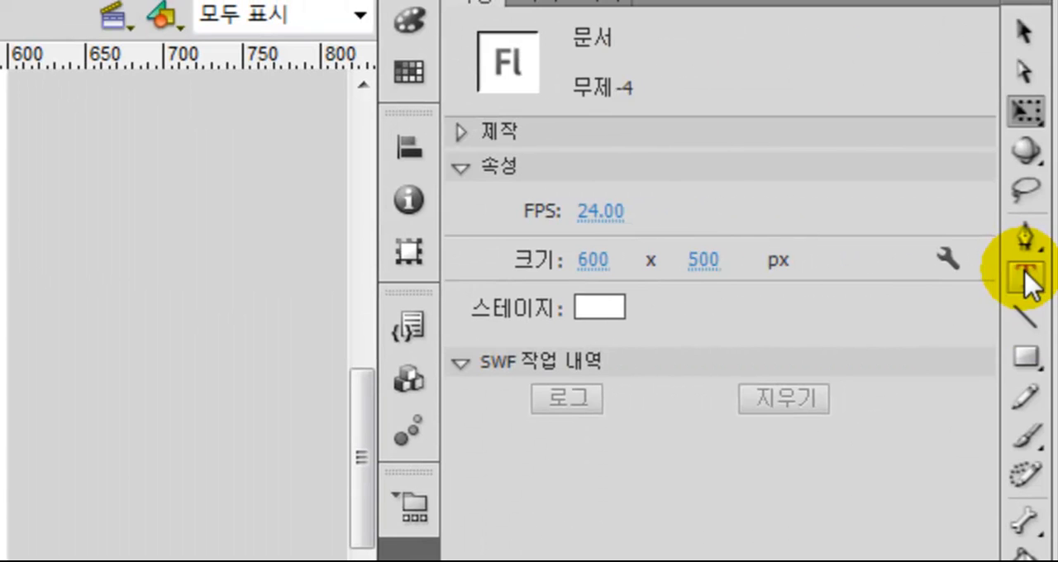
Add 19 pt text reading "당신을 사랑할 수 있어서" and "행복합니다." on two lines, centred beneath "I love you" in the white rectangle
{"action": "left_click", "coordinate": [1025, 277]}
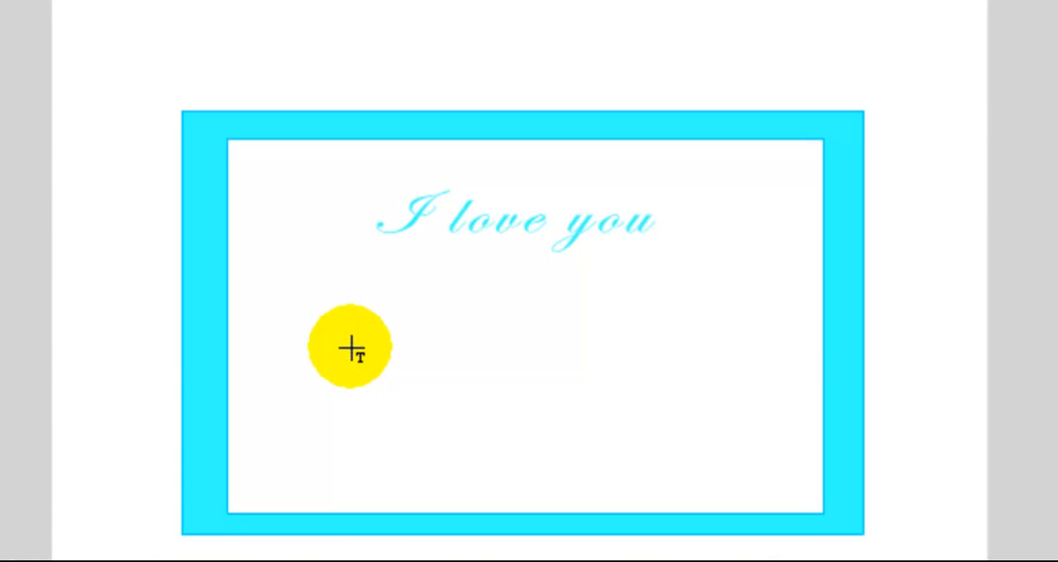
{"action": "left_click", "coordinate": [351, 349]}
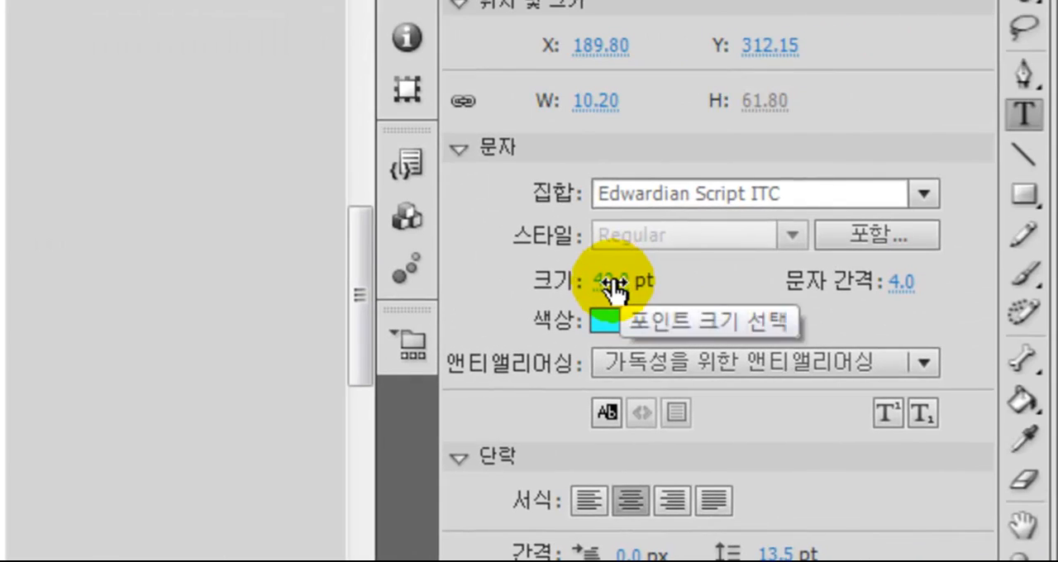
{"action": "left_click_drag", "start_coordinate": [758, 266], "coordinate": [745, 266]}
{"action": "left_click_drag", "start_coordinate": [581, 282], "coordinate": [562, 286]}
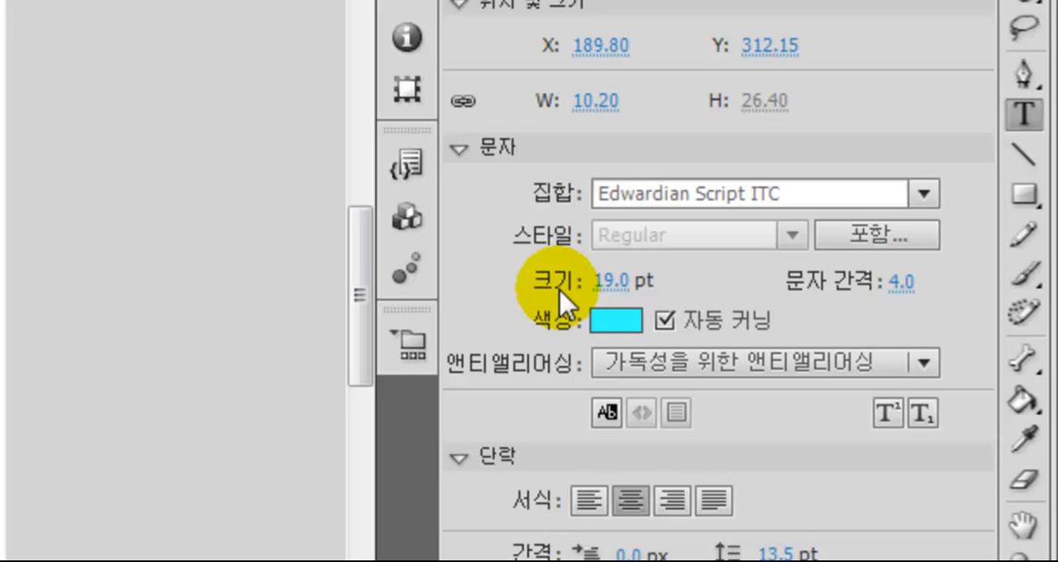
{"action": "type", "text": "당신을"}
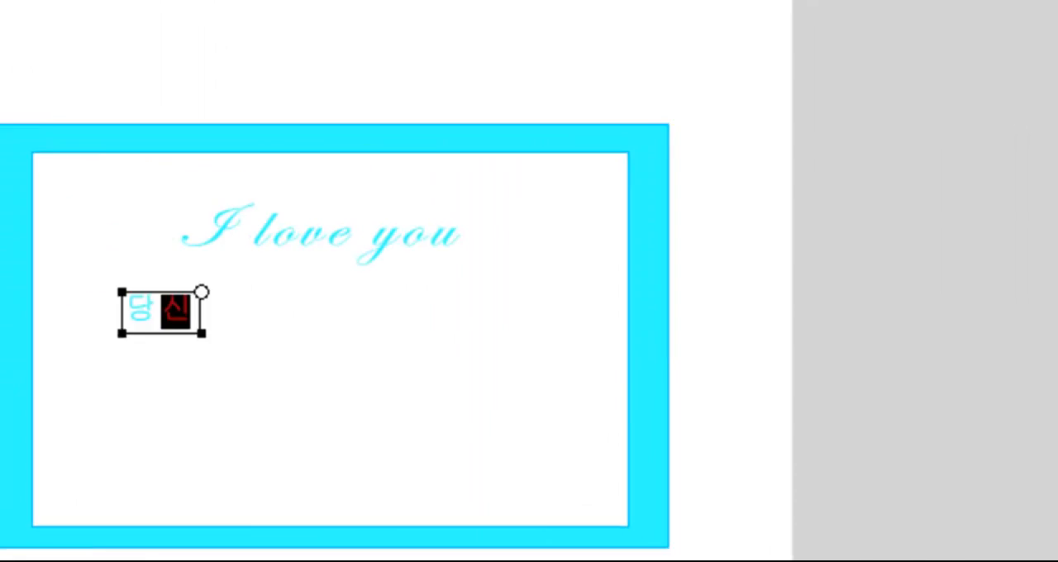
{"action": "type", "text": " 사랑"}
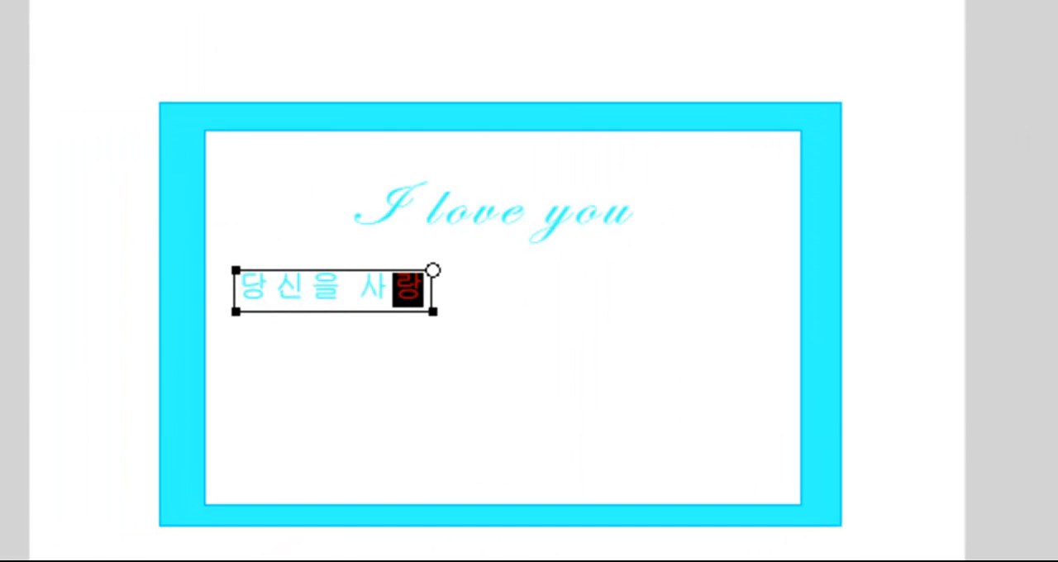
{"action": "type", "text": "할 ㅅㅜ 이"}
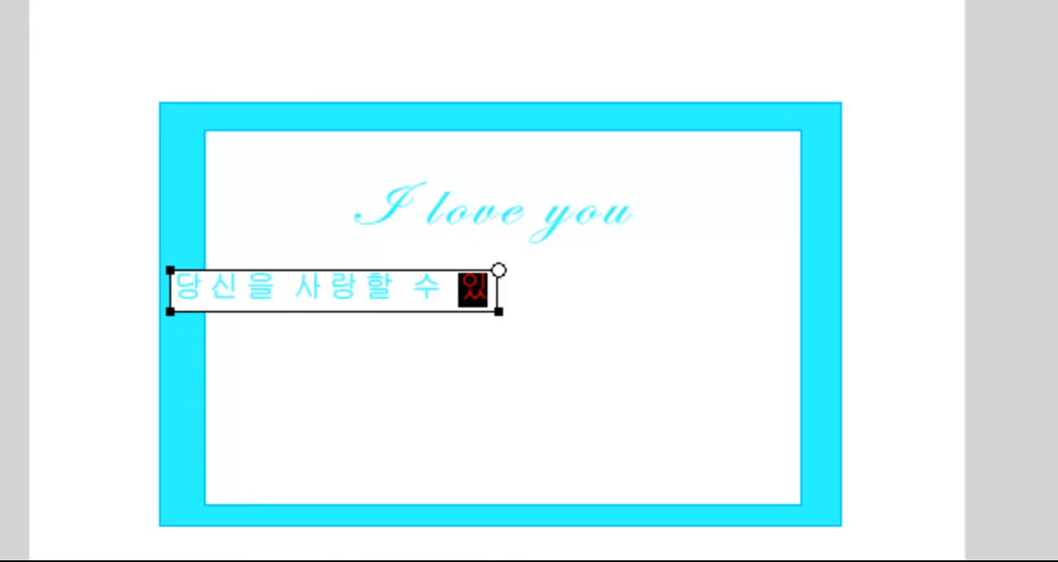
{"action": "type", "text": "ㅇㅓㅅㅓ"}
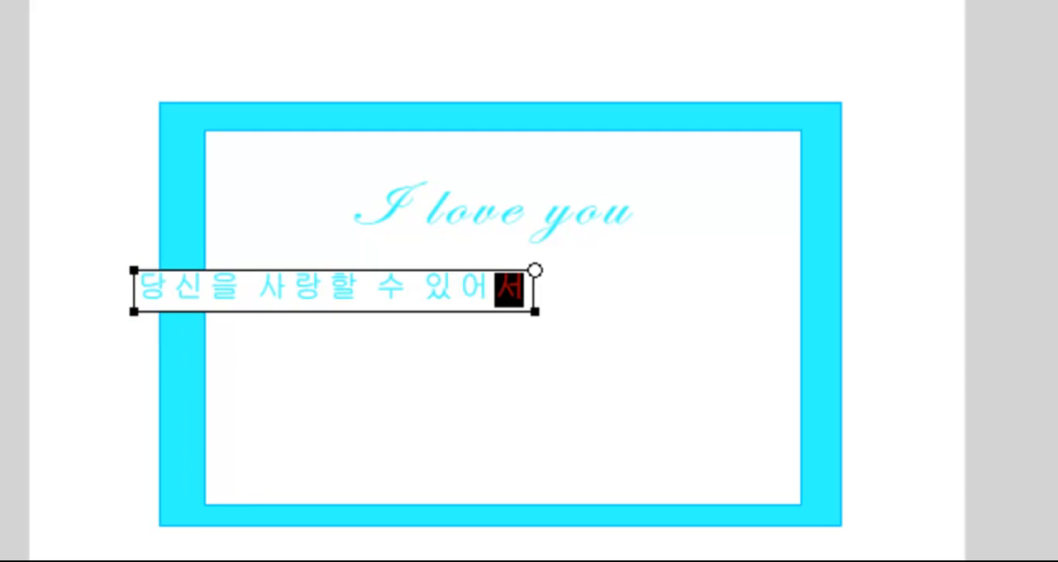
{"action": "key", "text": "Return"}
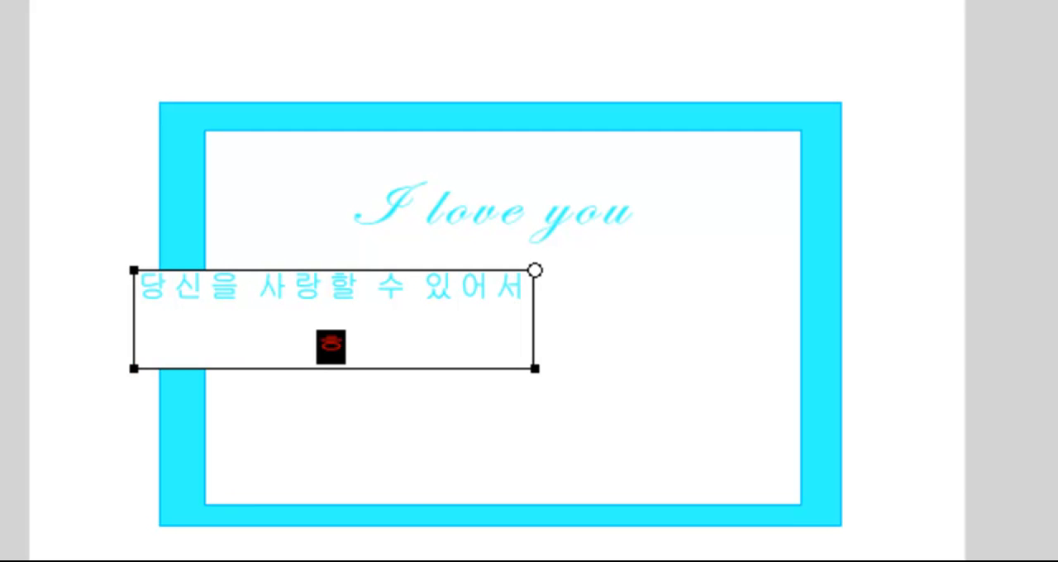
{"action": "type", "text": "ㅐㅇㅂㅗㄱㅎㅏㅂㄴㅣㄷㅏ."}
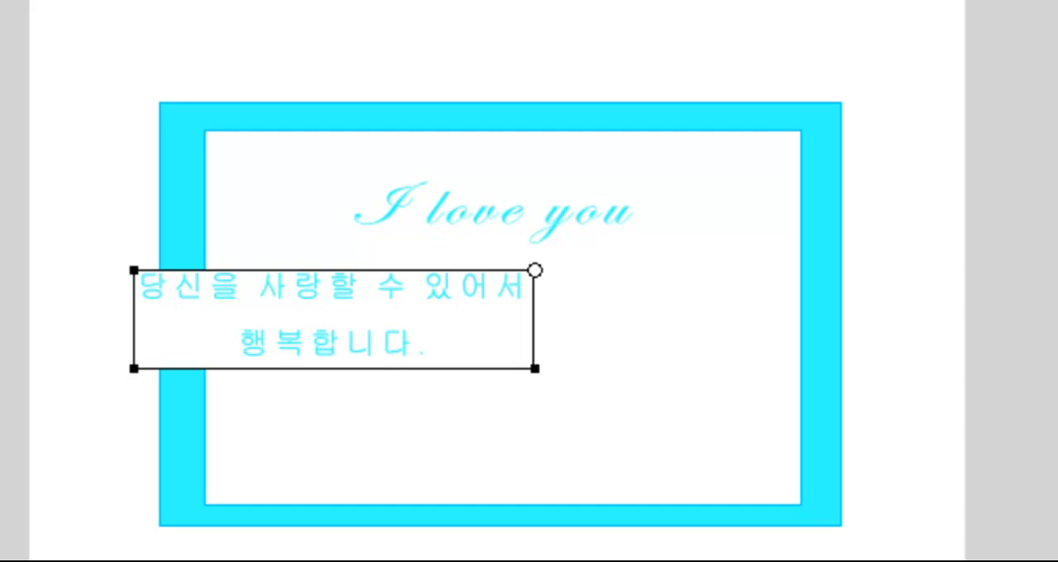
{"action": "key", "text": "Escape"}
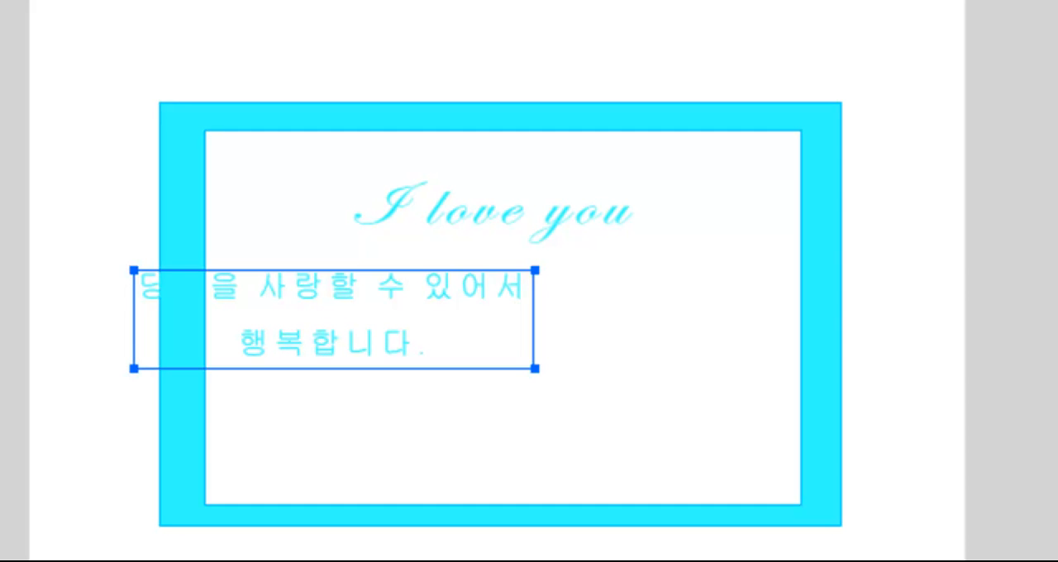
{"action": "left_click_drag", "start_coordinate": [383, 282], "coordinate": [553, 307]}
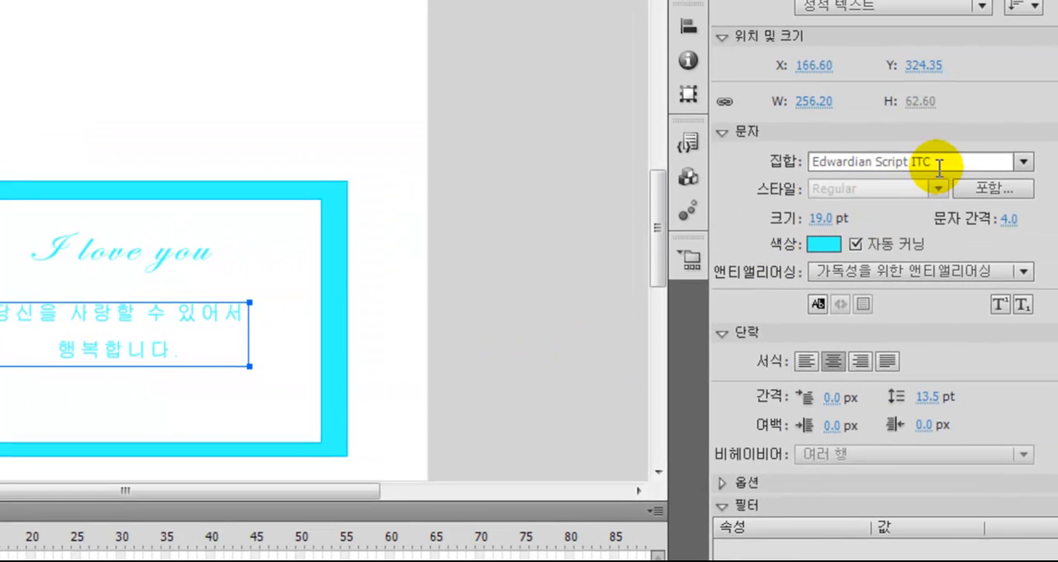
Change the font of the two-line Korean message to Batang
{"action": "left_click", "coordinate": [1023, 162]}
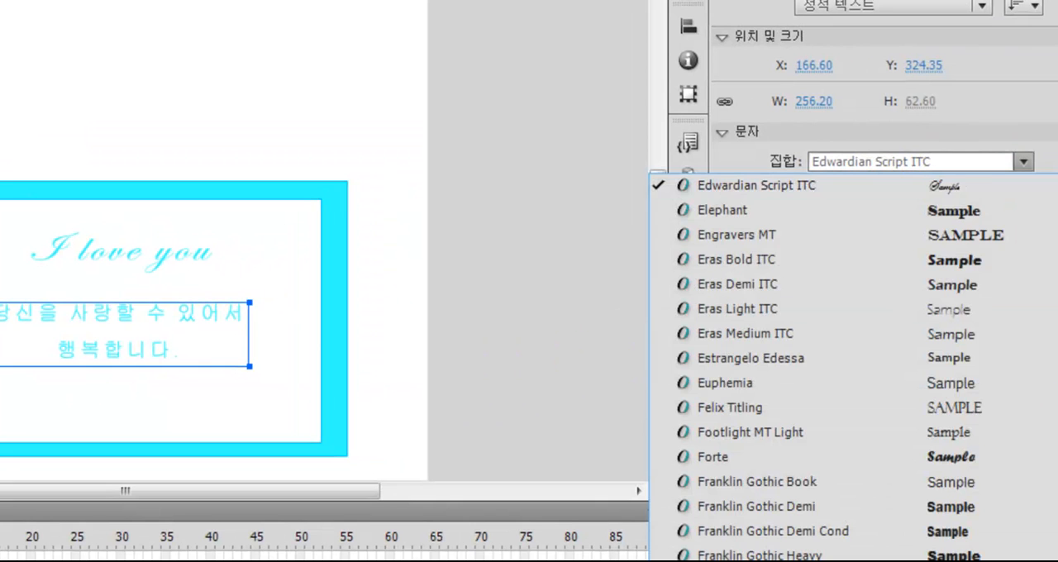
{"action": "scroll", "coordinate": [853, 368], "scroll_direction": "down", "scroll_amount": 20}
{"action": "scroll", "coordinate": [853, 368], "scroll_direction": "up", "scroll_amount": 20}
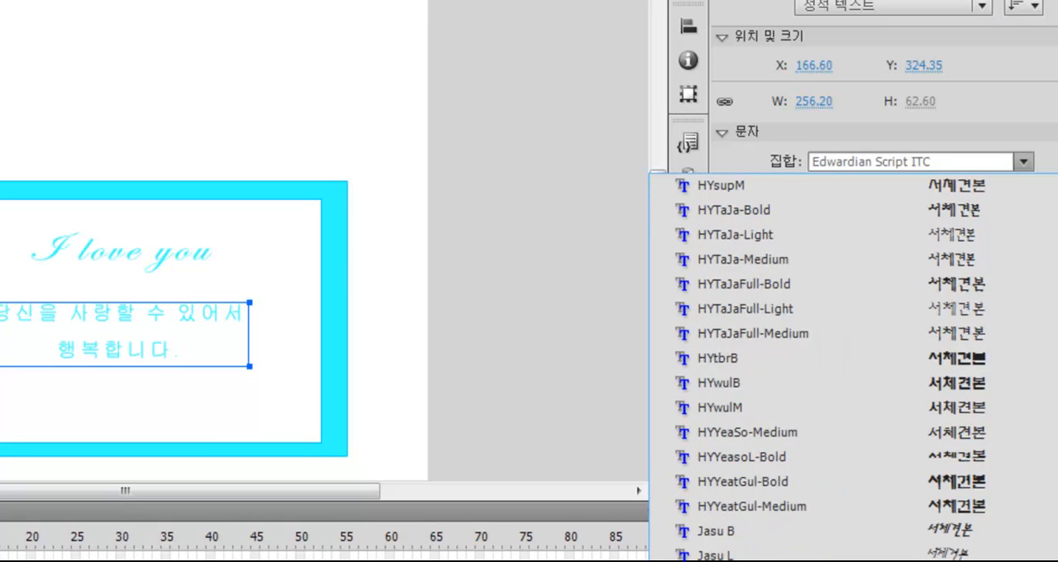
{"action": "scroll", "coordinate": [853, 368], "scroll_direction": "up", "scroll_amount": 15}
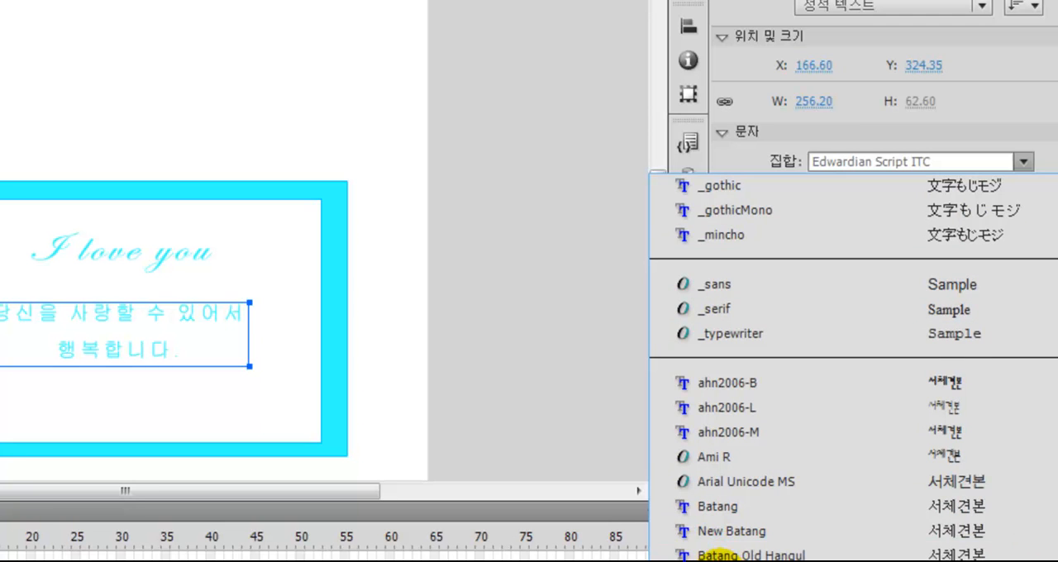
{"action": "left_click", "coordinate": [734, 508]}
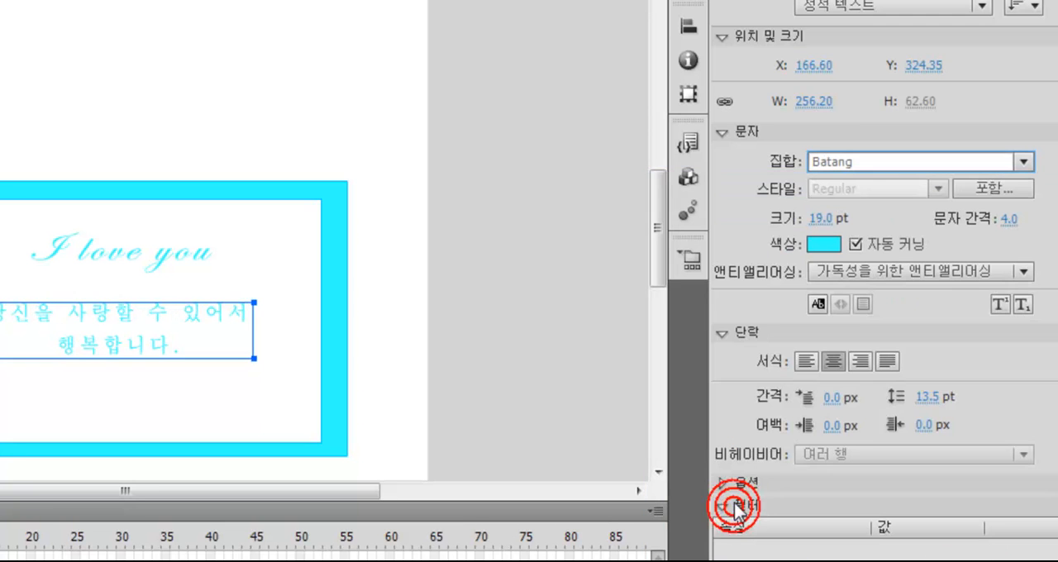
Set the Korean message to 20 pt with a letter spacing of 0.0
{"action": "left_click", "coordinate": [822, 218]}
{"action": "type", "text": "24"}
{"action": "key", "text": "Return"}
{"action": "left_click_drag", "start_coordinate": [825, 225], "coordinate": [815, 222]}
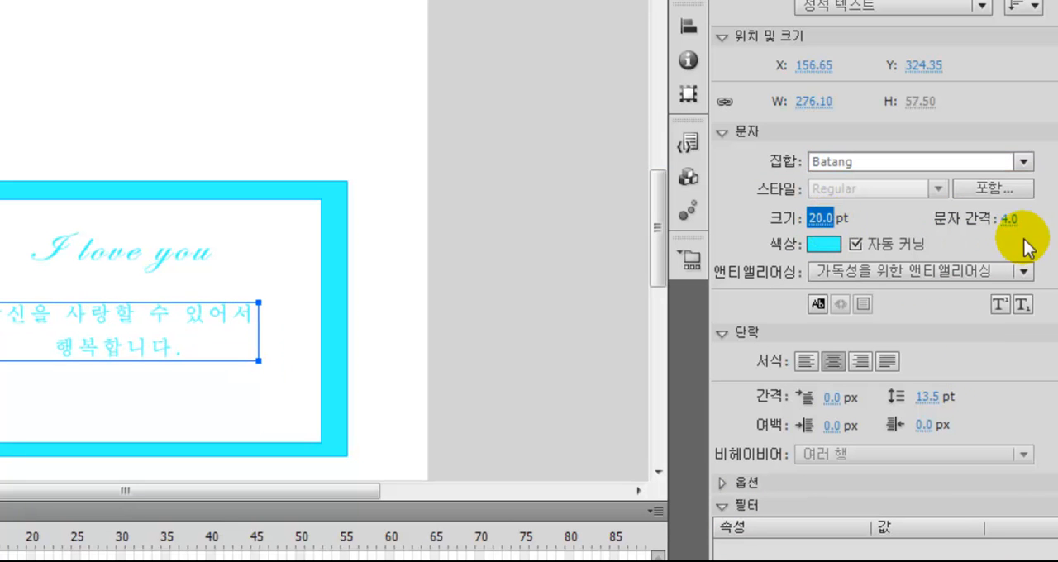
{"action": "left_click_drag", "start_coordinate": [1009, 221], "coordinate": [1001, 222]}
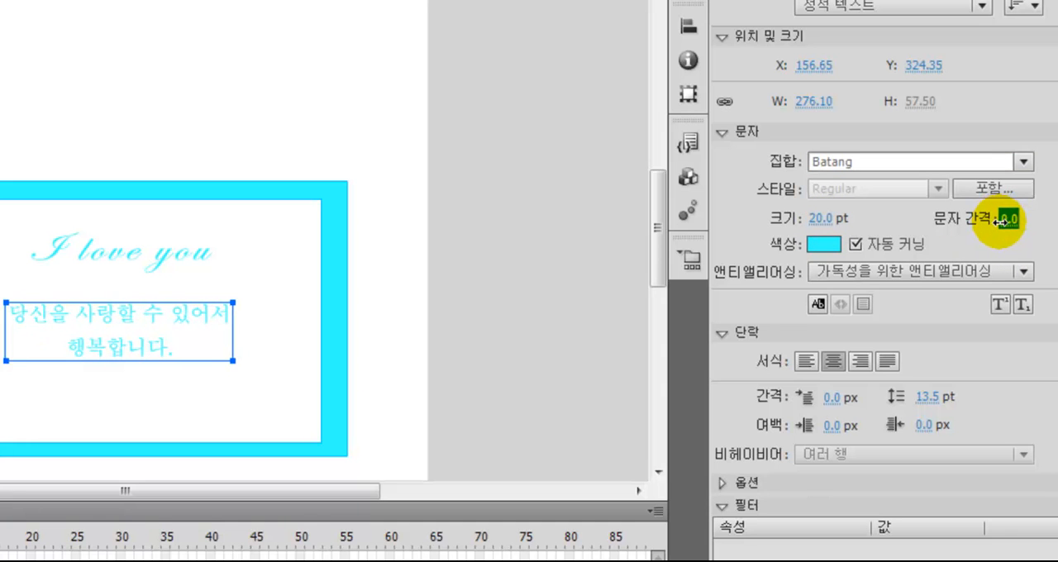
Recolour the Korean message to a bright sky blue and slightly reduce its line spacing
{"action": "left_click", "coordinate": [832, 248]}
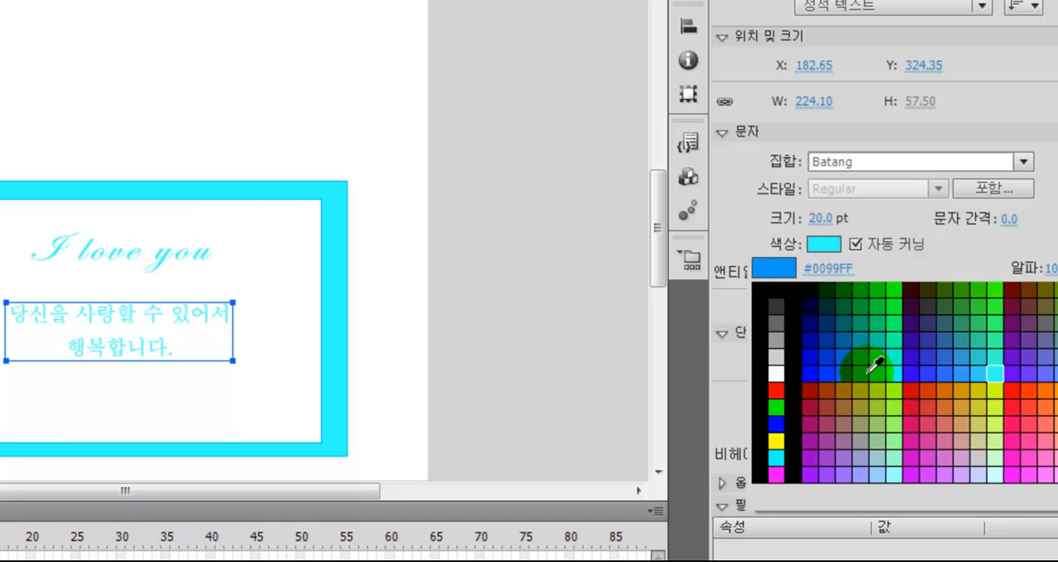
{"action": "left_click", "coordinate": [867, 373]}
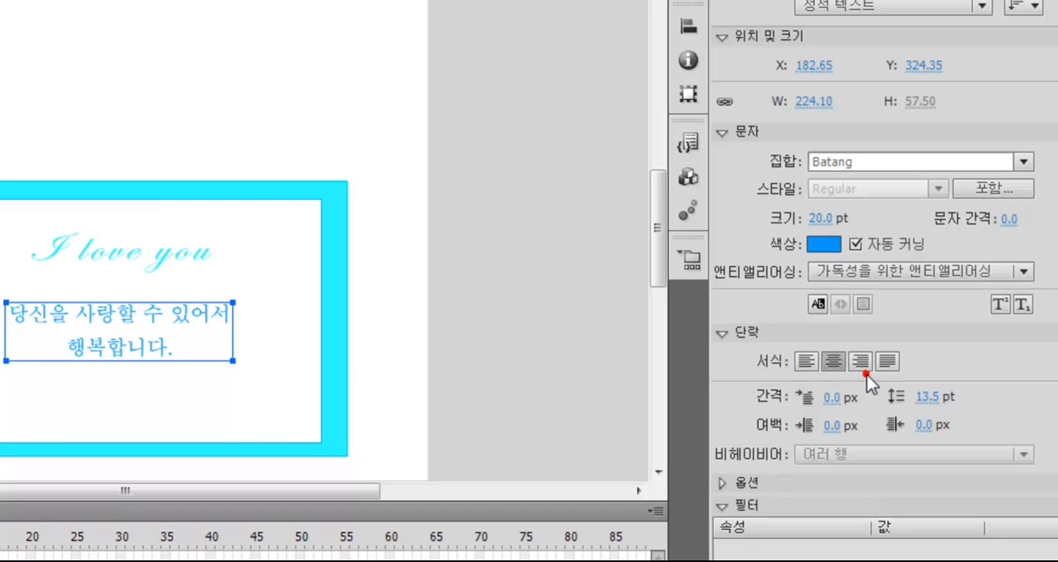
{"action": "left_click", "coordinate": [825, 245]}
{"action": "left_click", "coordinate": [873, 373]}
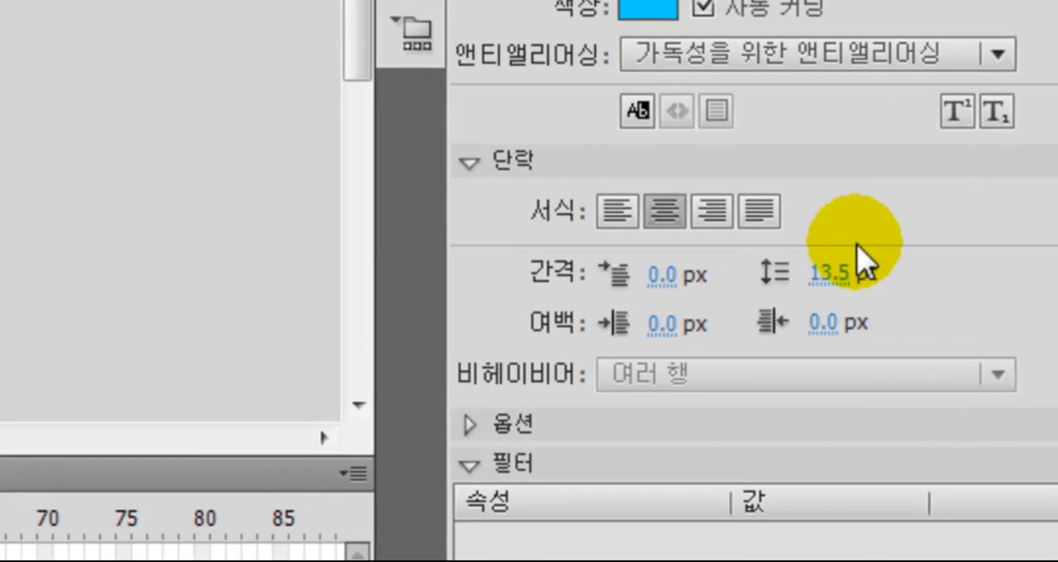
{"action": "left_click", "coordinate": [906, 368]}
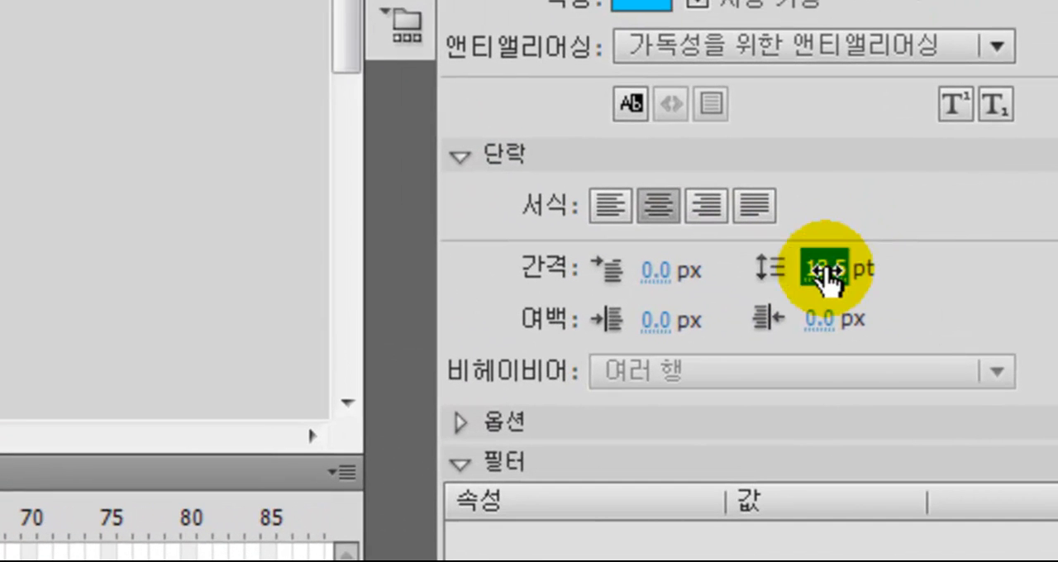
{"action": "mouse_move", "coordinate": [827, 275]}
{"action": "left_mouse_down"}
{"action": "mouse_move", "coordinate": [869, 277]}
{"action": "mouse_move", "coordinate": [833, 279]}
{"action": "left_mouse_up"}
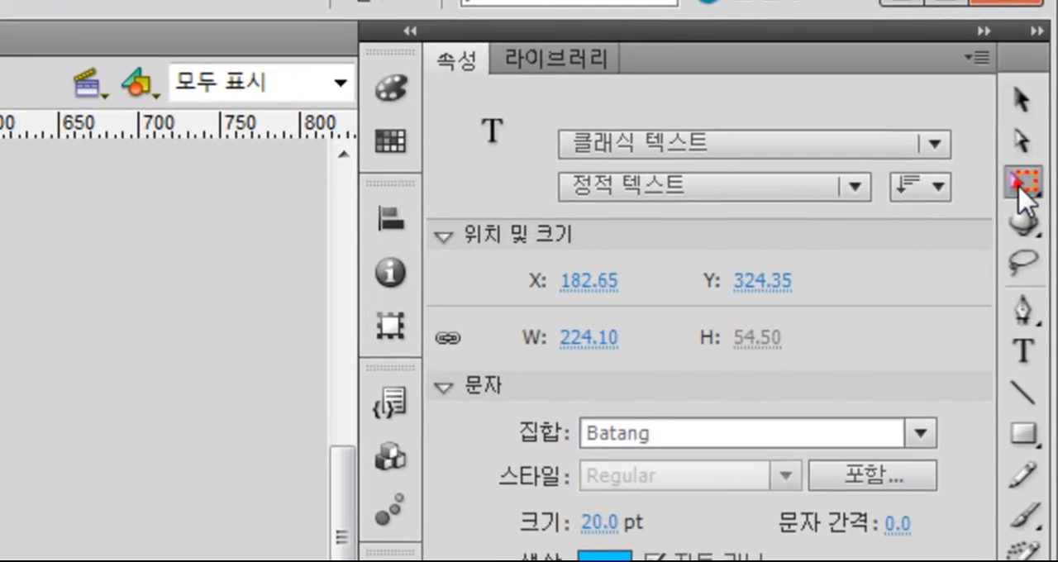
Nudge the two-line Korean message slightly right and up to sit closer beneath "I love you", using Free Transform
{"action": "left_click", "coordinate": [1048, 116]}
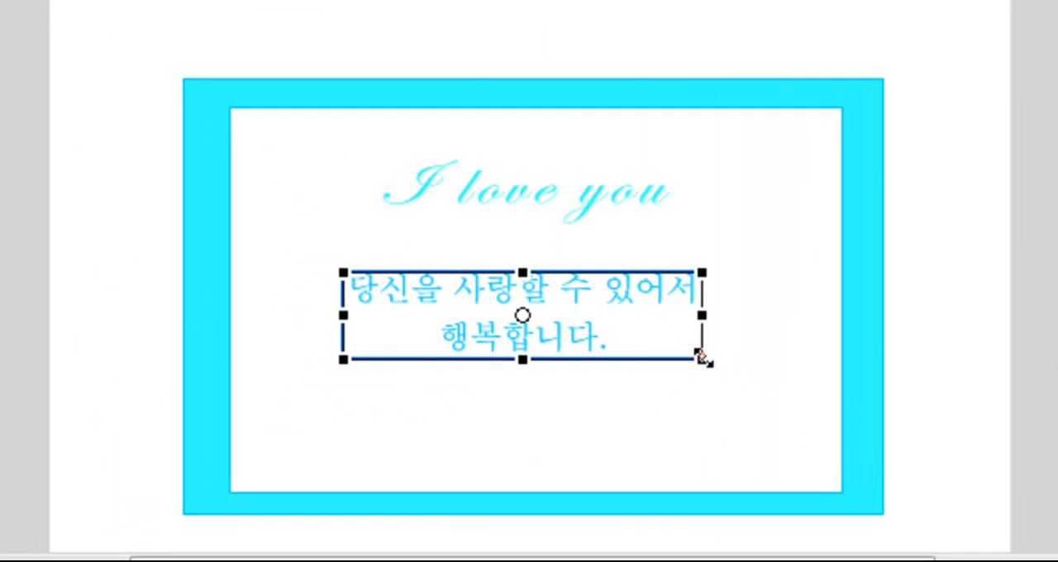
{"action": "left_click_drag", "start_coordinate": [704, 358], "coordinate": [728, 373]}
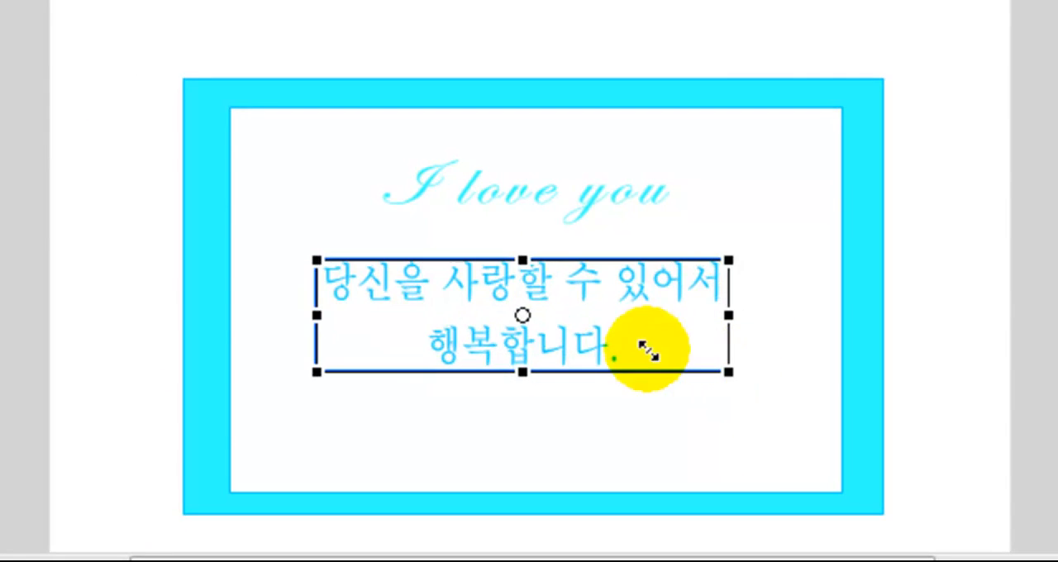
{"action": "mouse_move", "coordinate": [617, 282]}
{"action": "left_mouse_down"}
{"action": "mouse_move", "coordinate": [637, 282]}
{"action": "mouse_move", "coordinate": [618, 282]}
{"action": "left_mouse_up"}
{"action": "left_click_drag", "start_coordinate": [528, 262], "coordinate": [526, 270]}
{"action": "left_click_drag", "start_coordinate": [568, 339], "coordinate": [528, 363]}
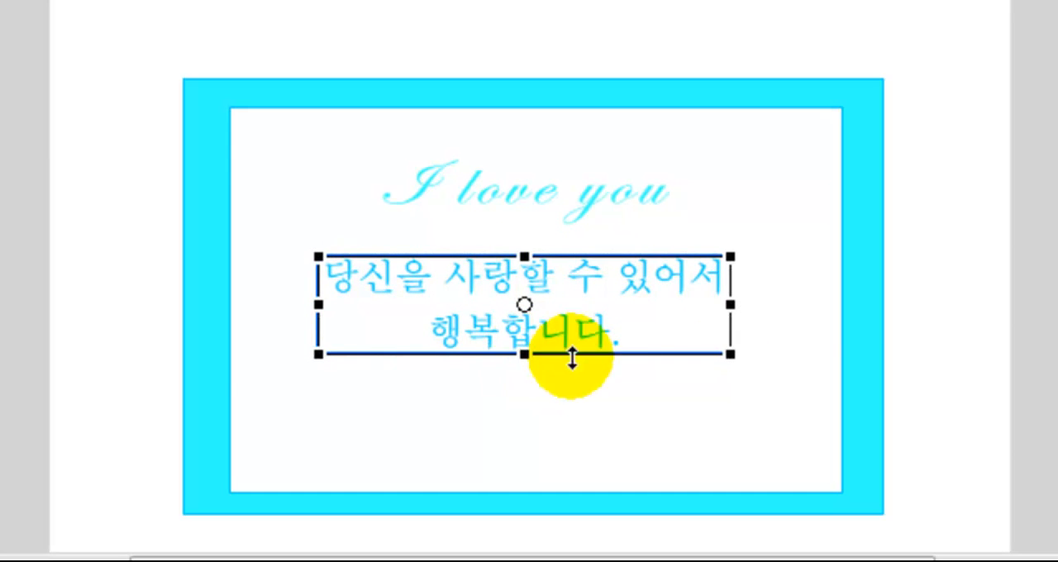
Recolour the "I love you" text to dark grey and move the Korean message slightly down
{"action": "left_click", "coordinate": [557, 195]}
{"action": "left_click", "coordinate": [516, 194]}
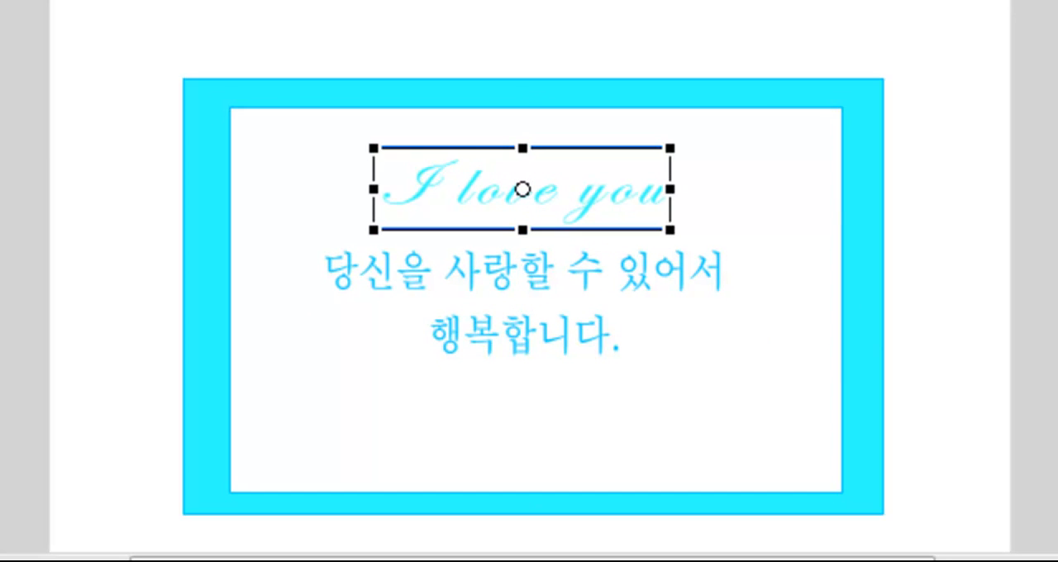
{"action": "left_click", "coordinate": [734, 246]}
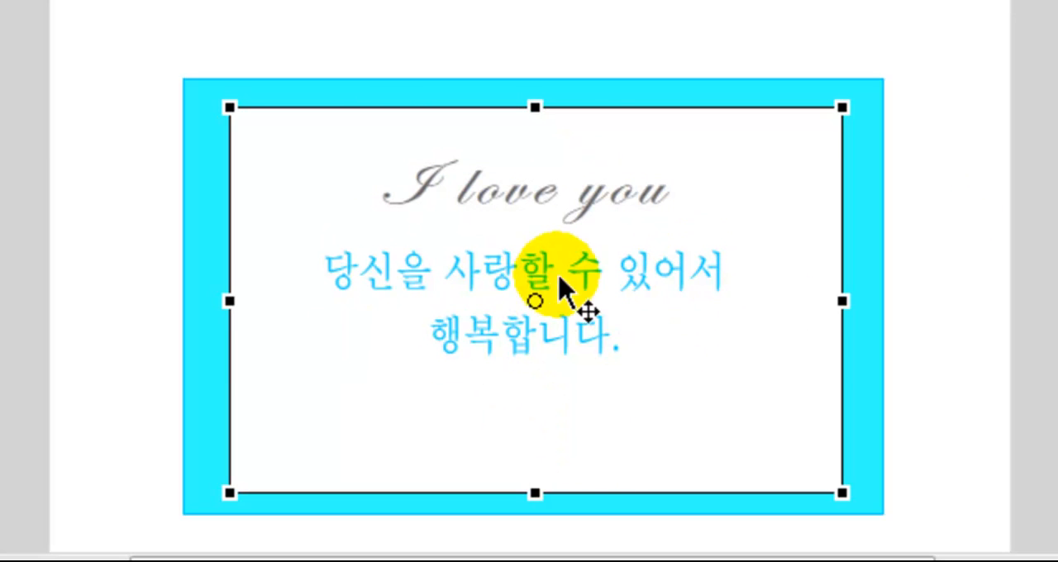
{"action": "left_click", "coordinate": [72, 501]}
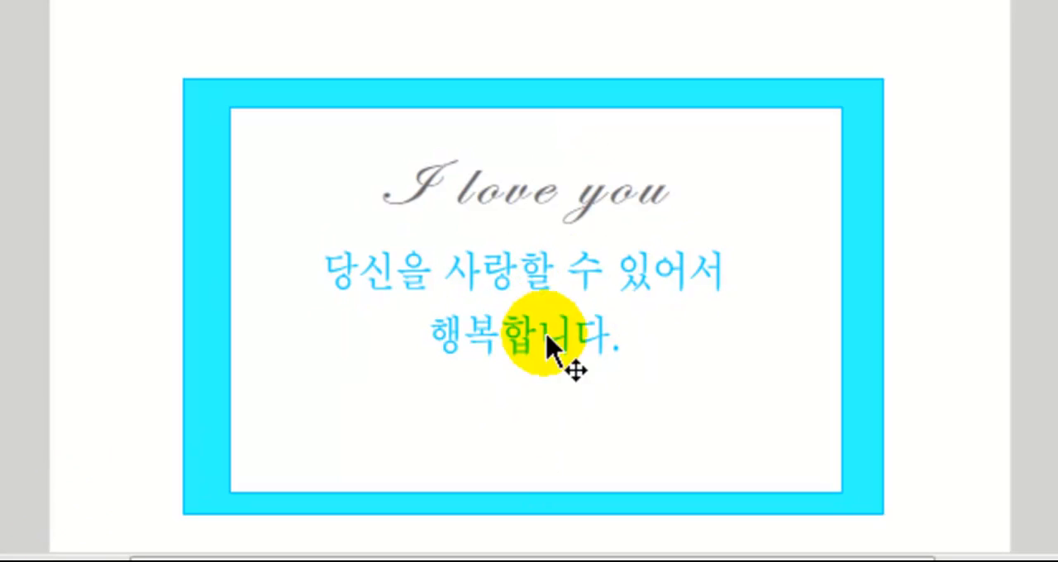
{"action": "left_click", "coordinate": [544, 276]}
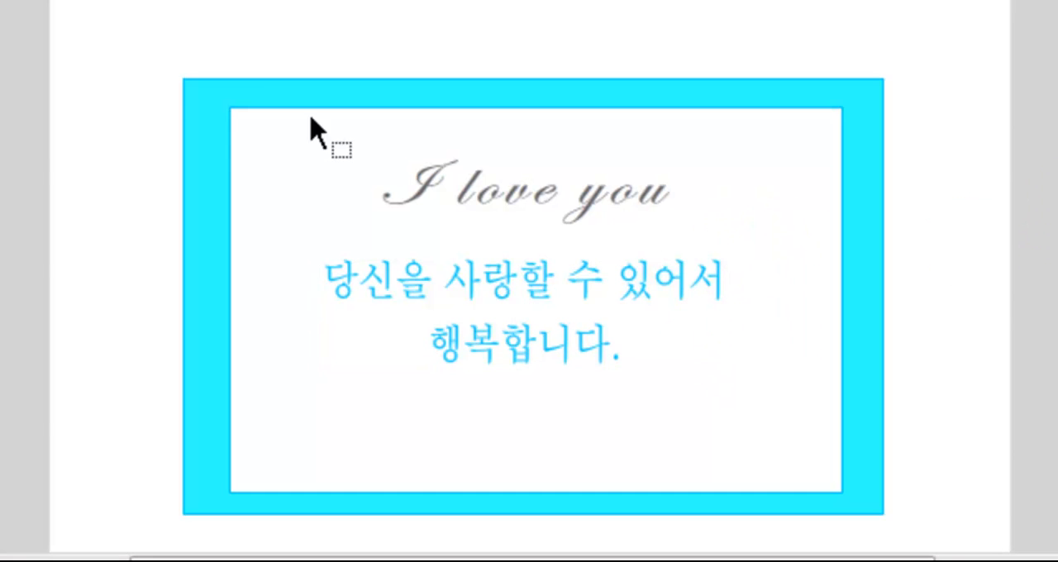
Convert the white paper and both texts into one centre-registered movie clip symbol named 편지지 and lock its layer
{"action": "left_click_drag", "start_coordinate": [139, 19], "coordinate": [941, 520]}
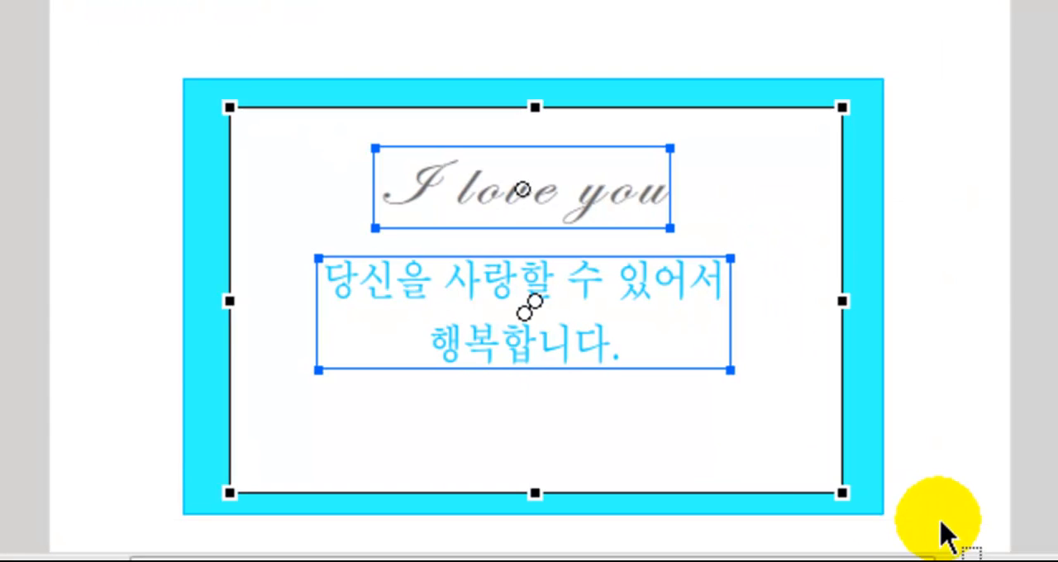
{"action": "right_click", "coordinate": [607, 218]}
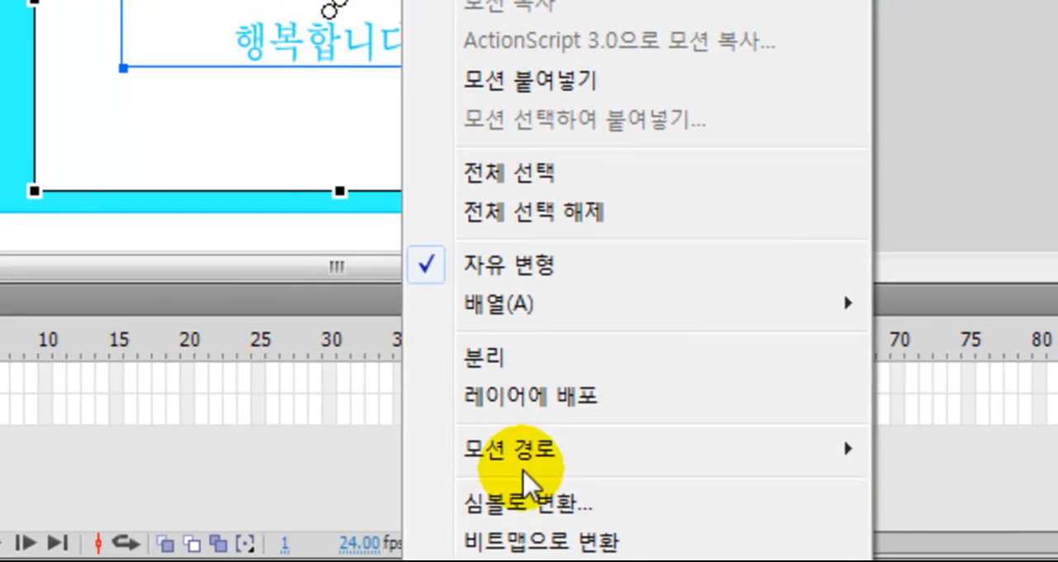
{"action": "left_click", "coordinate": [550, 514]}
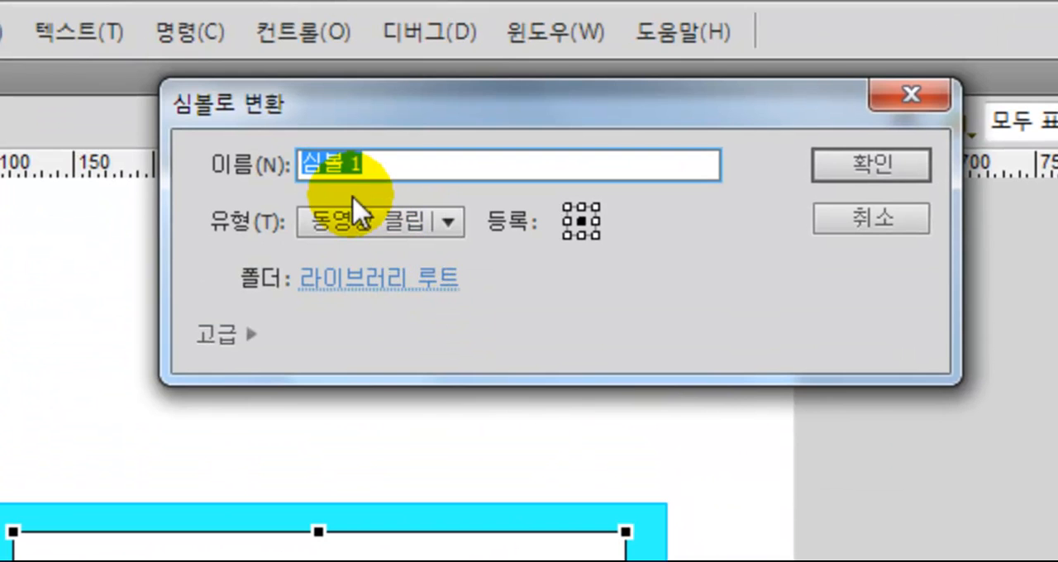
{"action": "type", "text": "편지지"}
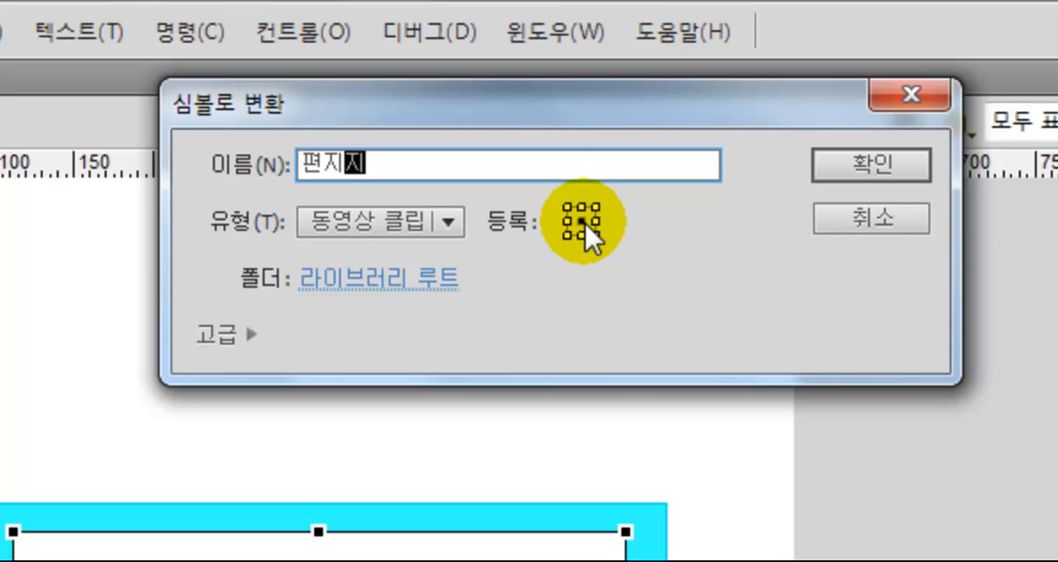
{"action": "left_click", "coordinate": [899, 171]}
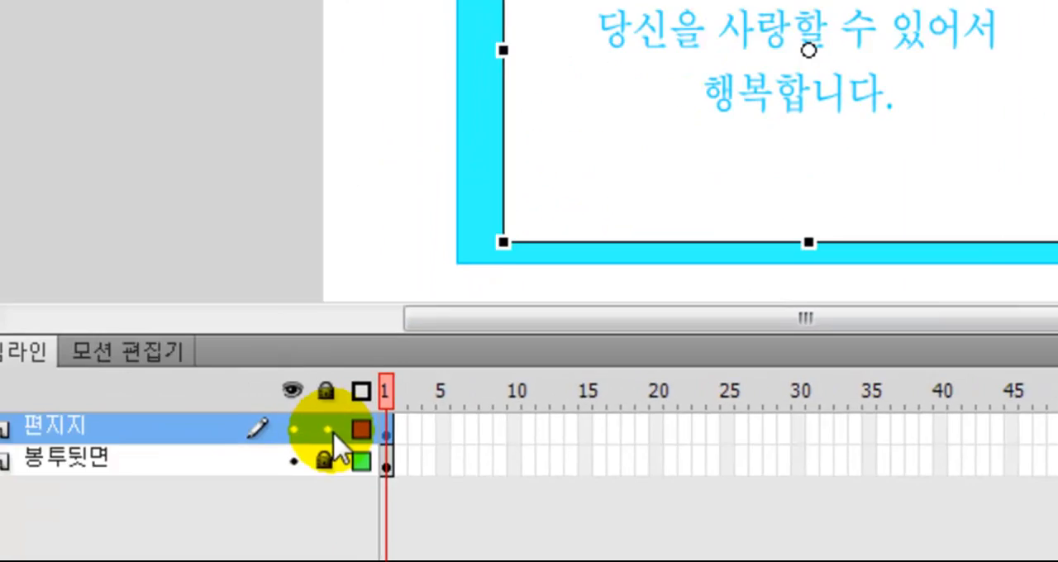
{"action": "left_click", "coordinate": [328, 429]}
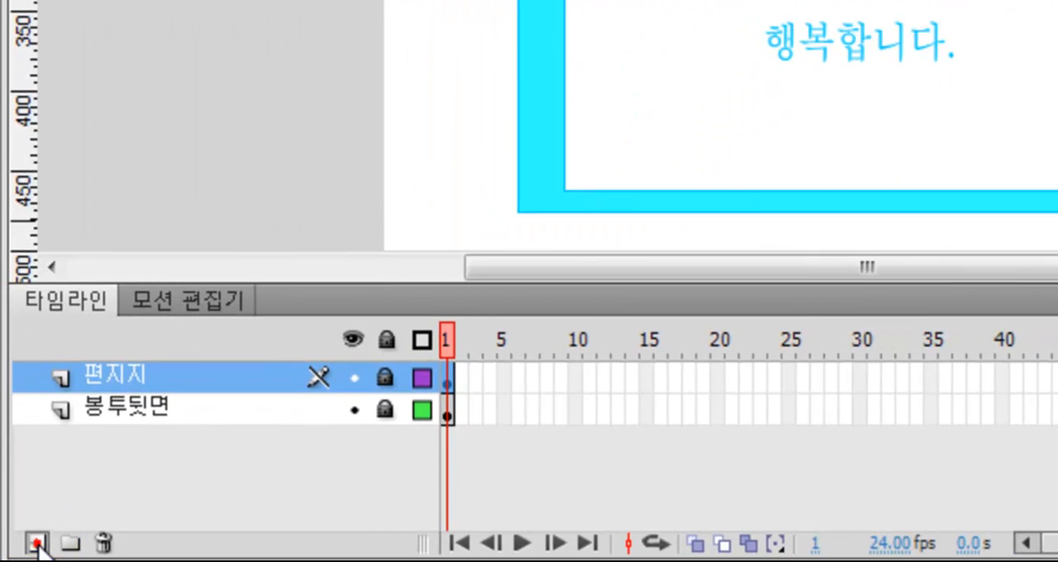
Add a new layer above 편지지 and name it 통투윗면
{"action": "left_click", "coordinate": [37, 544]}
{"action": "double_click", "coordinate": [107, 376]}
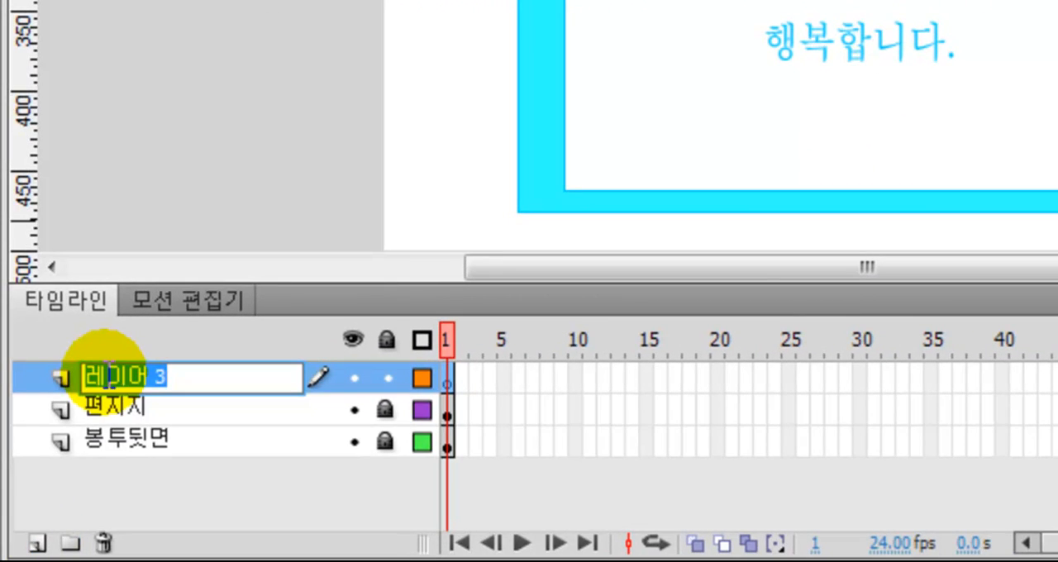
{"action": "type", "text": "봉"}
{"action": "type", "text": "ㅌ"}
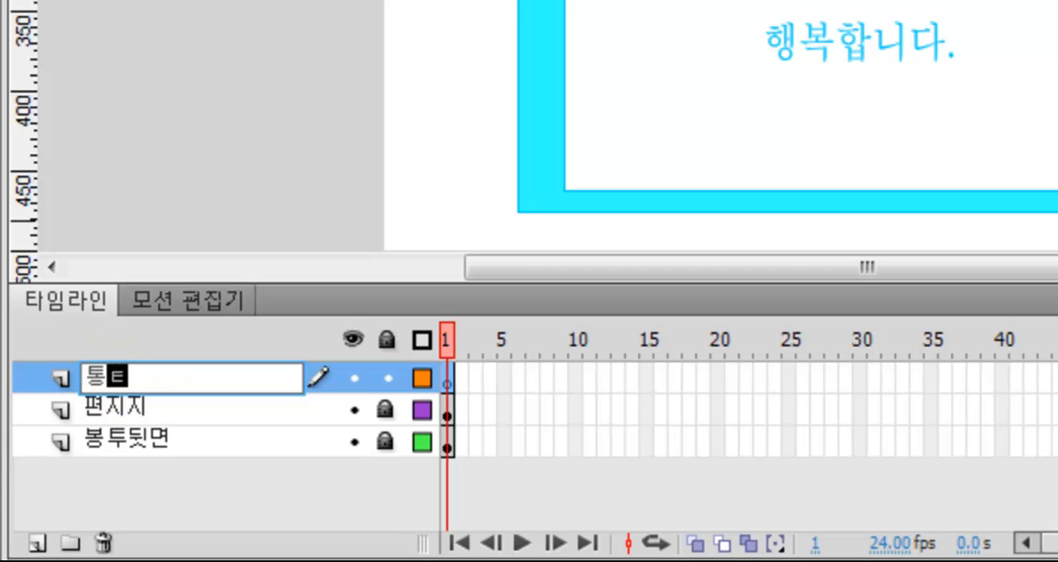
{"action": "left_click", "coordinate": [107, 377]}
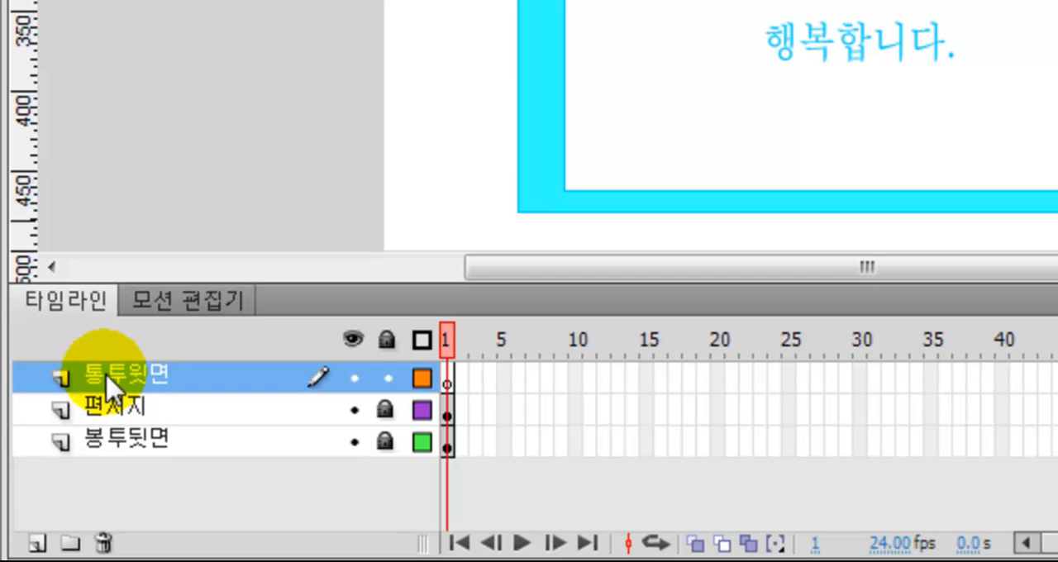
Draw a rectangle covering the whole envelope on the 통투윗면 layer, with stroke and fill colours sampled from the envelope's blue outline and cyan body
{"action": "left_click", "coordinate": [451, 377]}
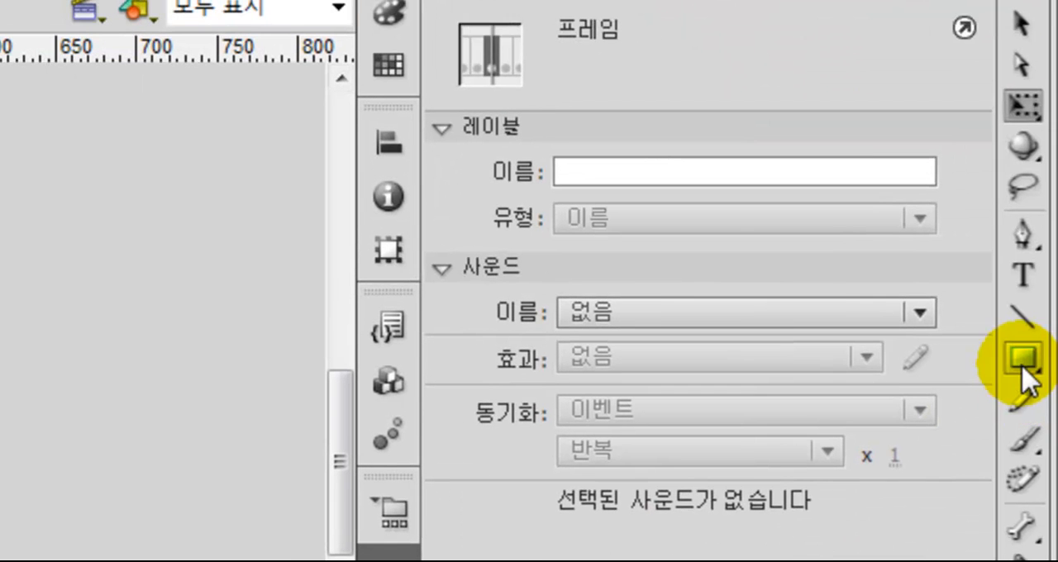
{"action": "left_click", "coordinate": [1023, 362]}
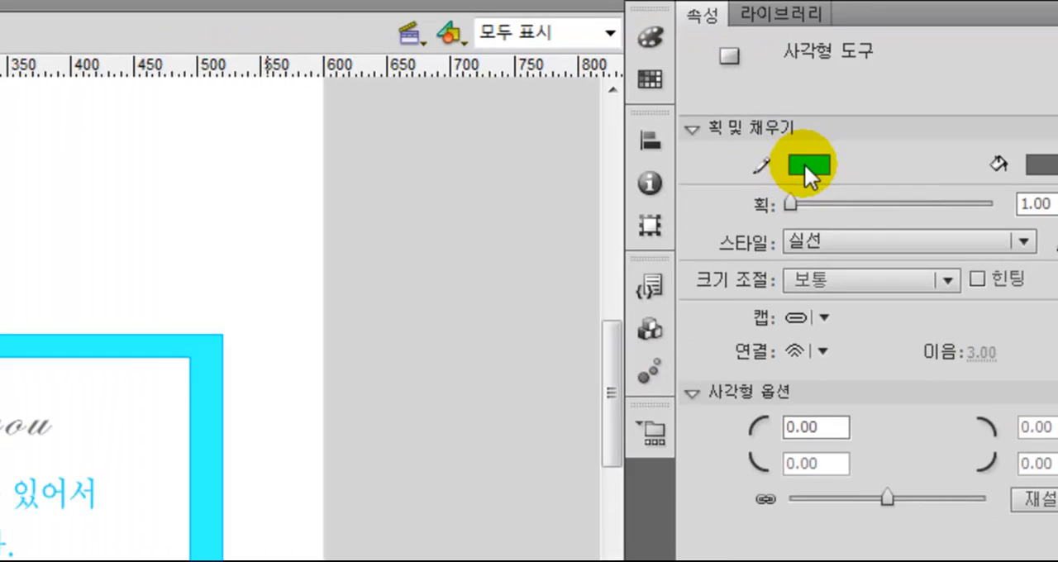
{"action": "left_click", "coordinate": [806, 165]}
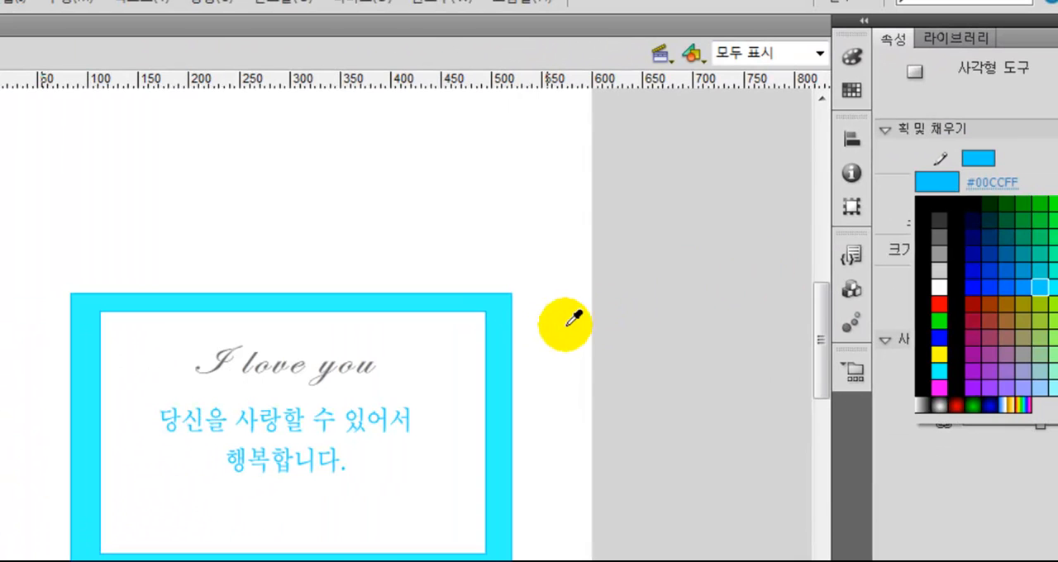
{"action": "left_click", "coordinate": [519, 337]}
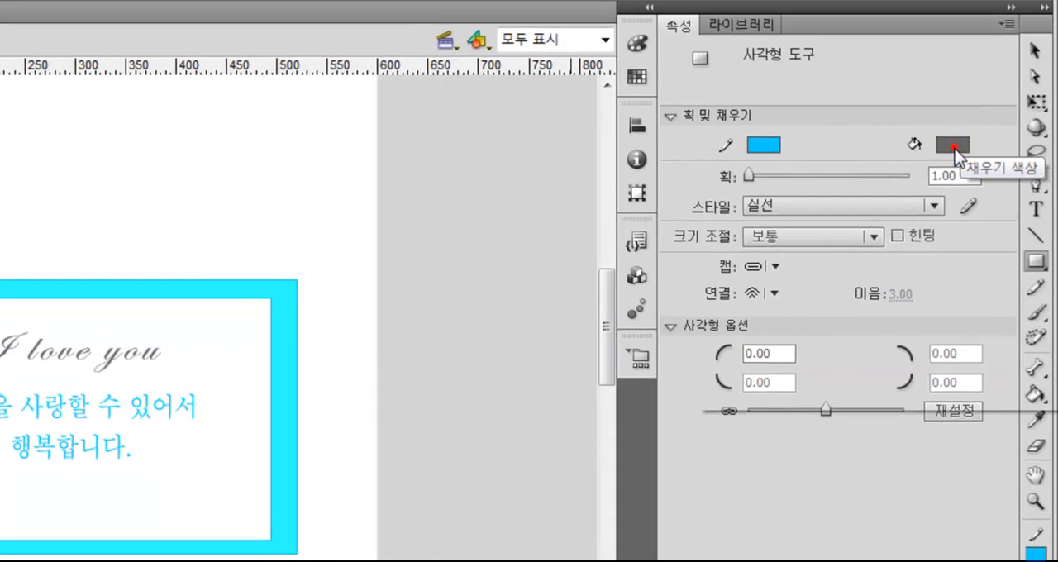
{"action": "left_click", "coordinate": [953, 147]}
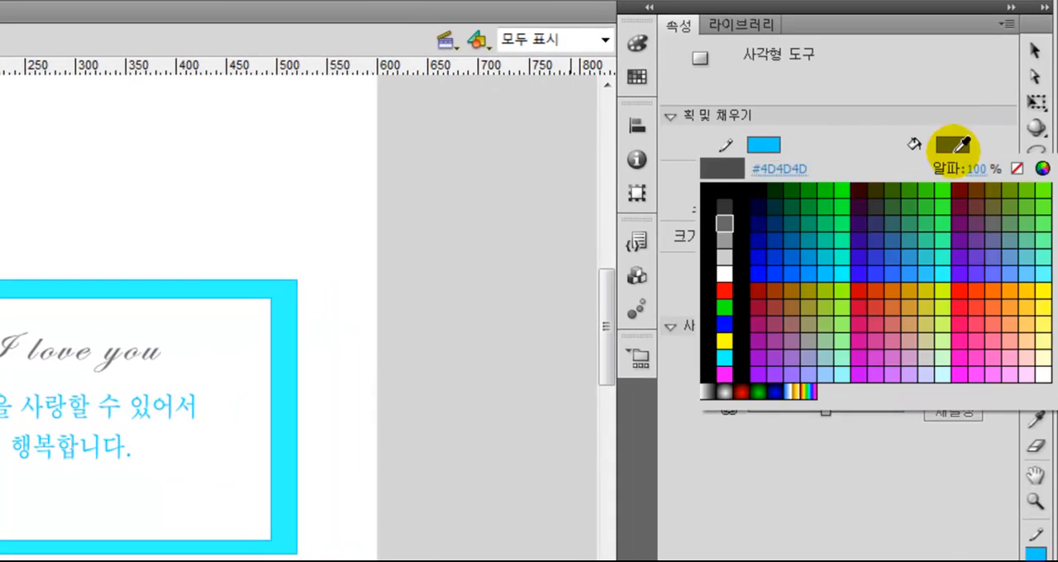
{"action": "left_click", "coordinate": [288, 359]}
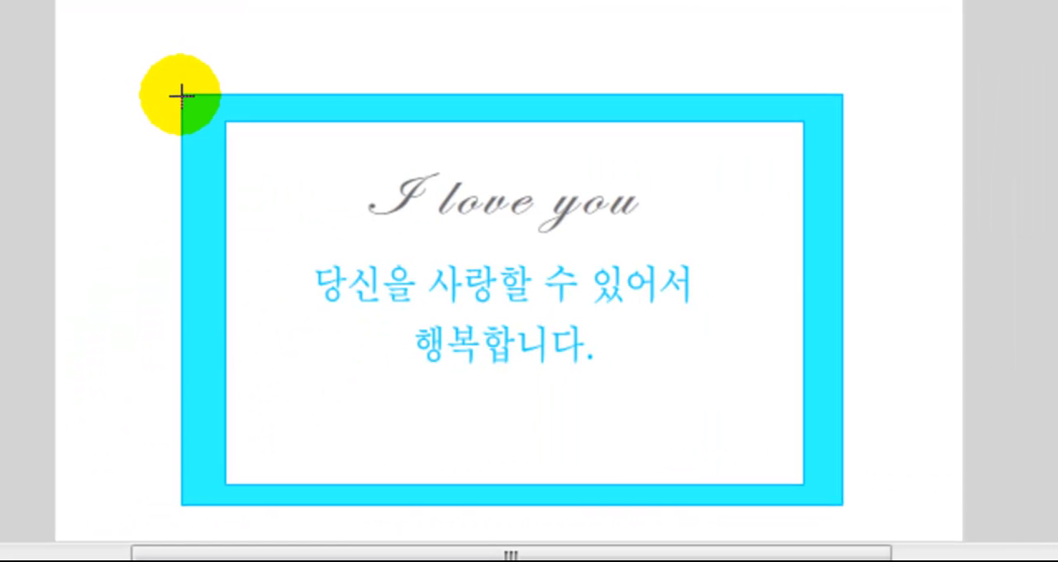
{"action": "left_click_drag", "start_coordinate": [180, 96], "coordinate": [838, 503]}
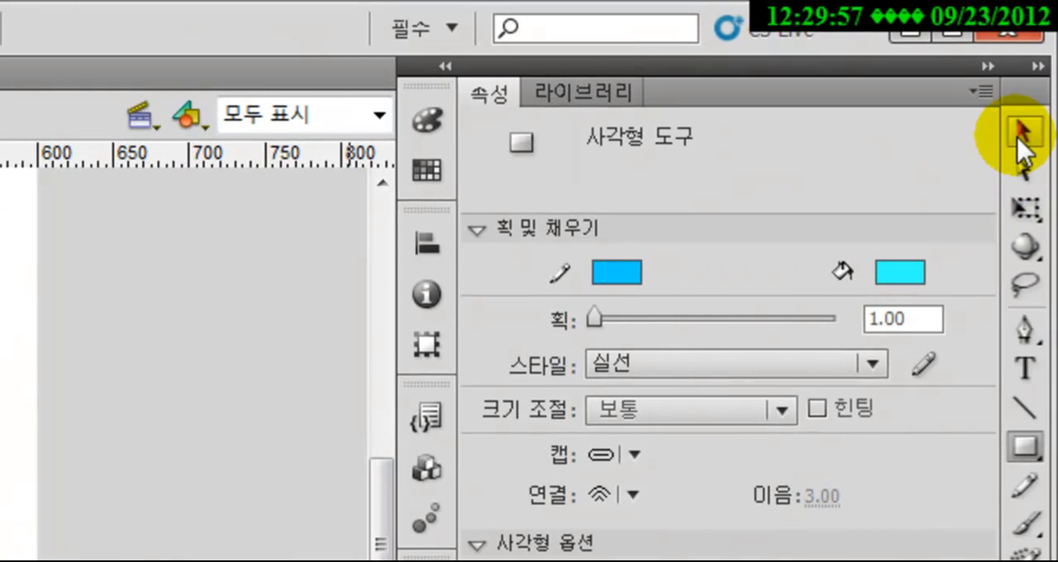
Pull the new rectangle's upper edge down at two points to form a trapezoidal envelope opening whose flat base lies just below "I love you"
{"action": "left_click", "coordinate": [1023, 132]}
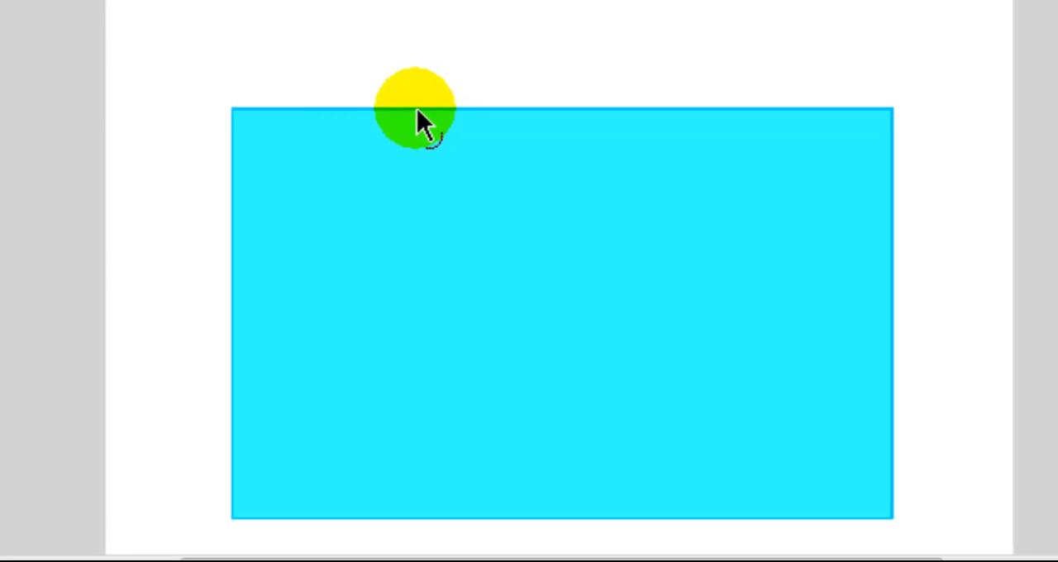
{"action": "left_click_drag", "start_coordinate": [415, 110], "coordinate": [414, 247]}
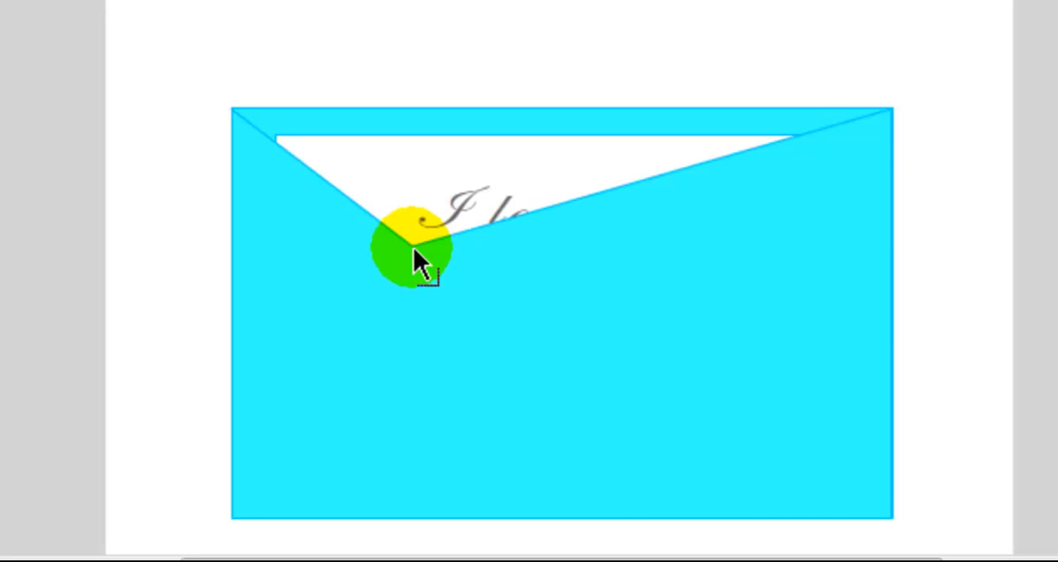
{"action": "left_click_drag", "start_coordinate": [687, 163], "coordinate": [693, 249]}
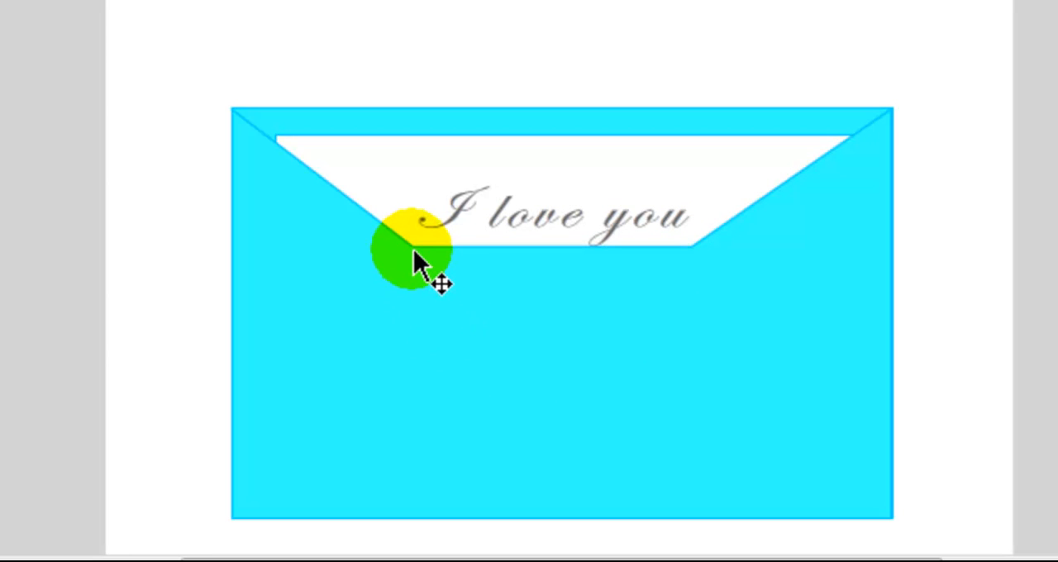
{"action": "left_click_drag", "start_coordinate": [414, 246], "coordinate": [426, 277]}
{"action": "left_click_drag", "start_coordinate": [692, 249], "coordinate": [685, 279]}
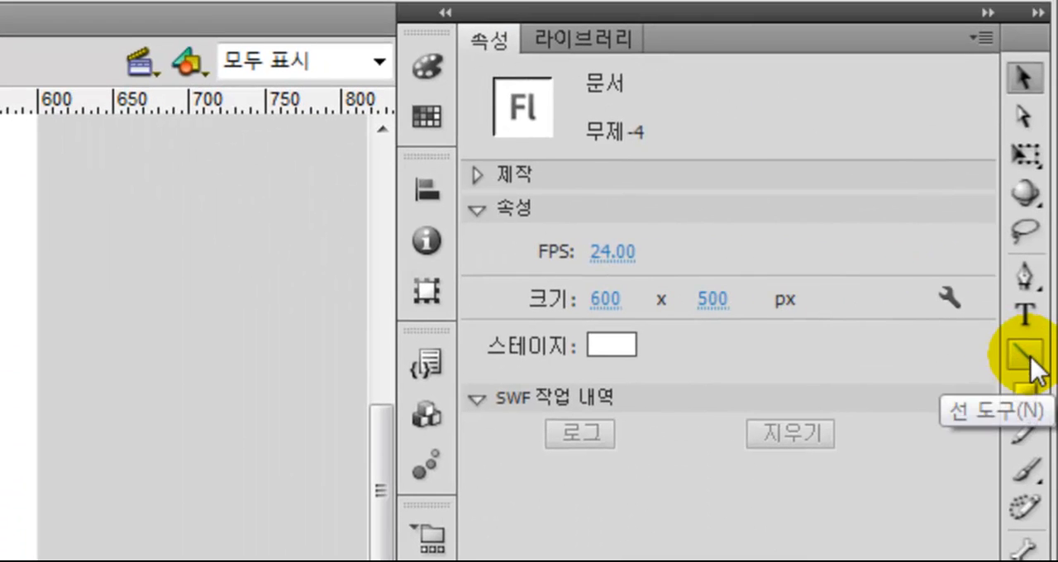
Draw fold lines from the opening's two base points to the envelope's lower corners and delete the overshooting stub at the lower-left corner
{"action": "left_click", "coordinate": [1025, 357]}
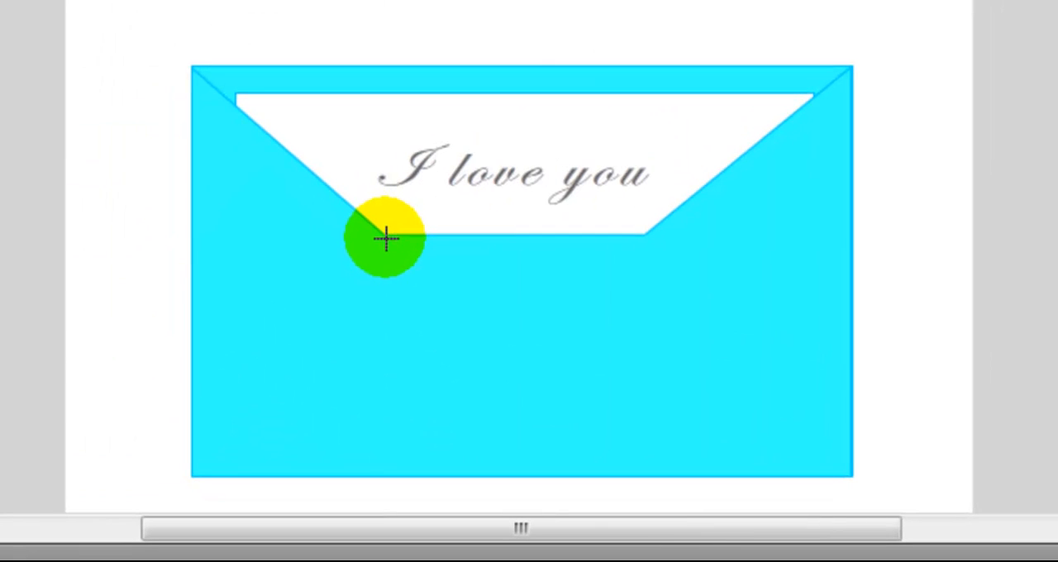
{"action": "left_click_drag", "start_coordinate": [386, 237], "coordinate": [190, 480]}
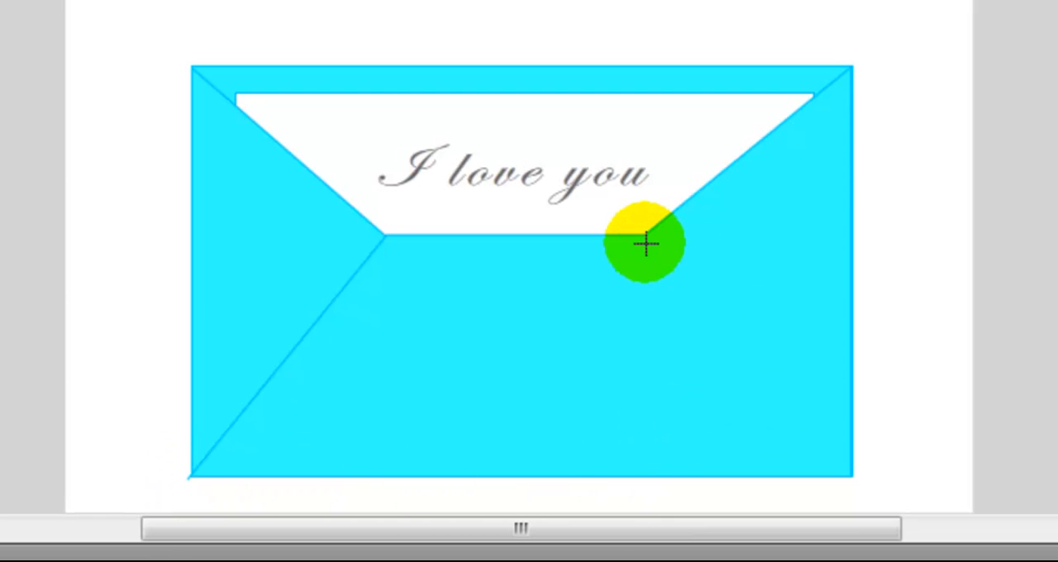
{"action": "left_click_drag", "start_coordinate": [644, 233], "coordinate": [851, 477]}
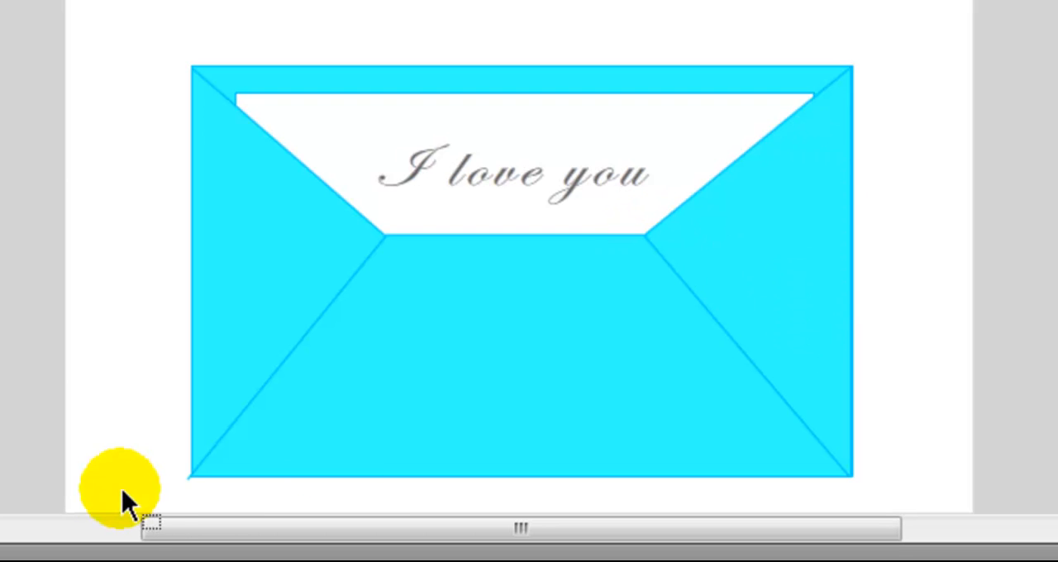
{"action": "left_click", "coordinate": [188, 479]}
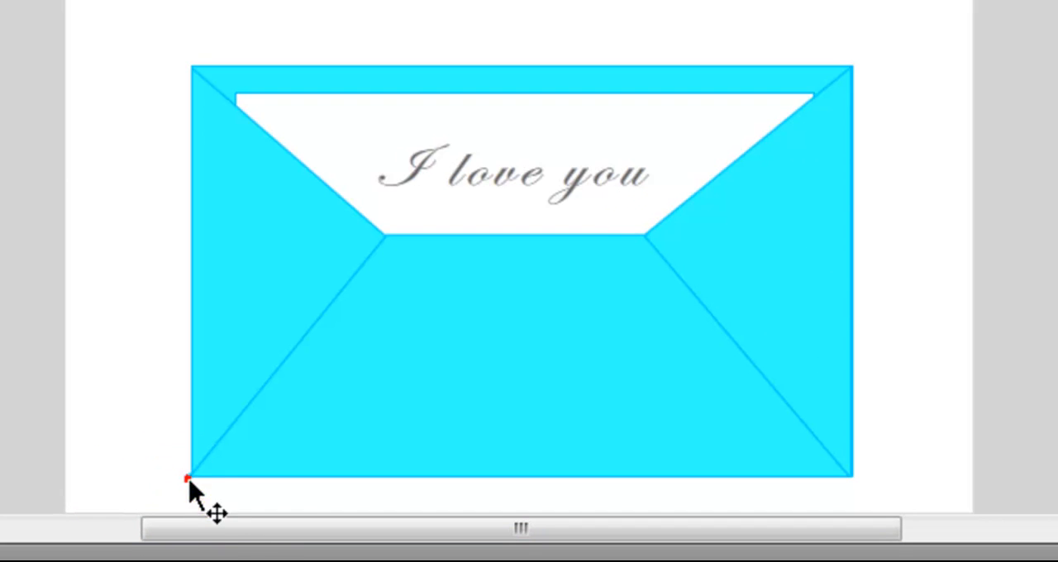
{"action": "key", "text": "Delete"}
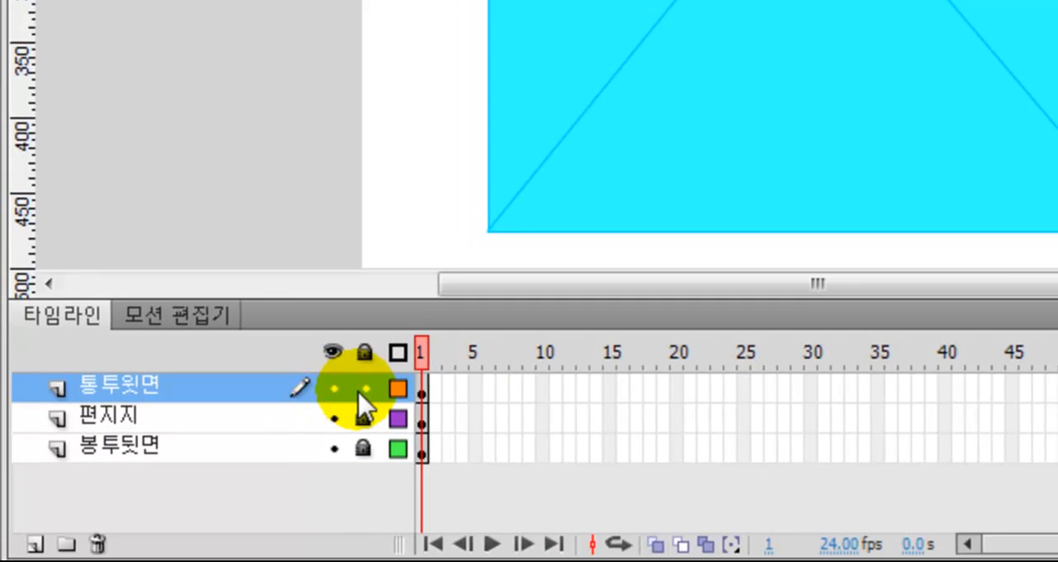
Lock the 통투윗면 layer and add a new layer above it named 봉투덮개
{"action": "left_click", "coordinate": [368, 390]}
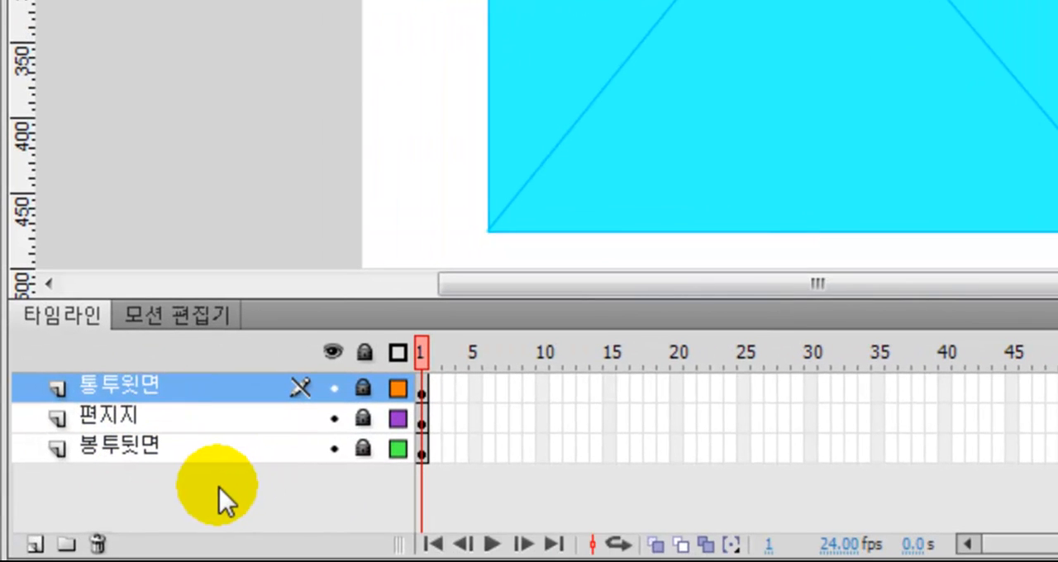
{"action": "left_click", "coordinate": [35, 544]}
{"action": "left_click", "coordinate": [120, 382]}
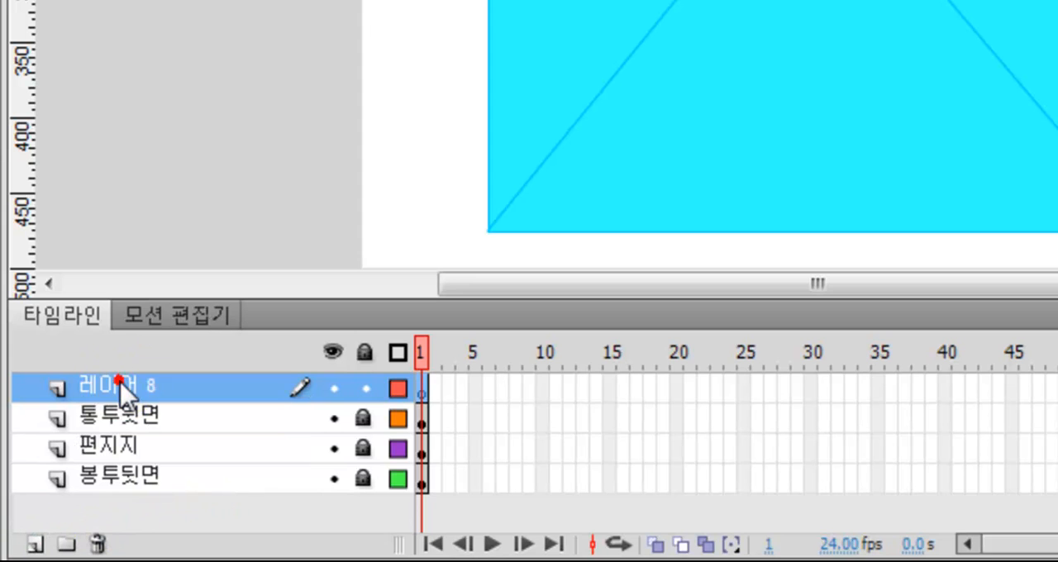
{"action": "double_click", "coordinate": [121, 383]}
{"action": "type", "text": "봉ㅌ"}
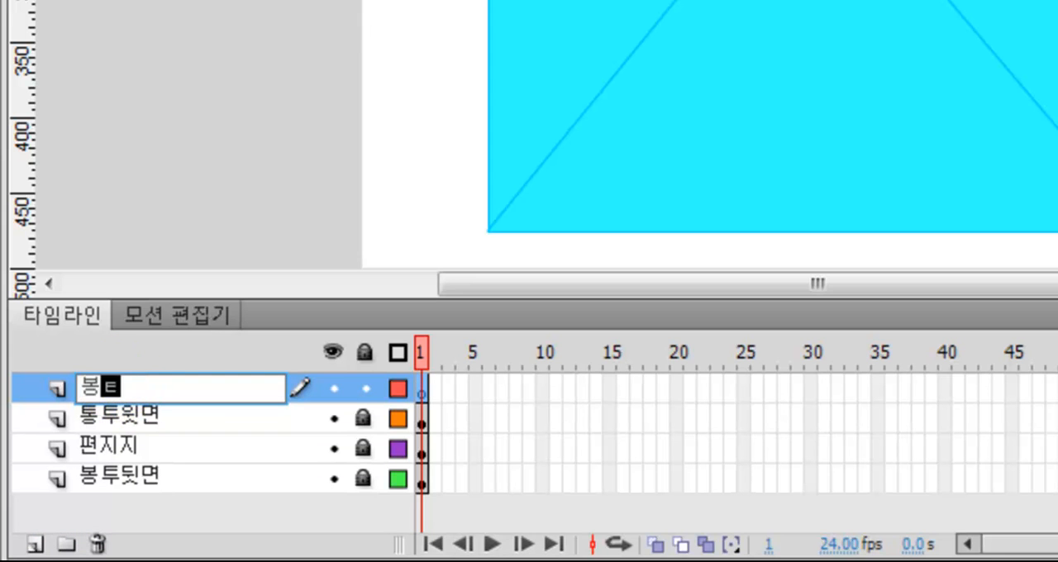
{"action": "left_click", "coordinate": [121, 385]}
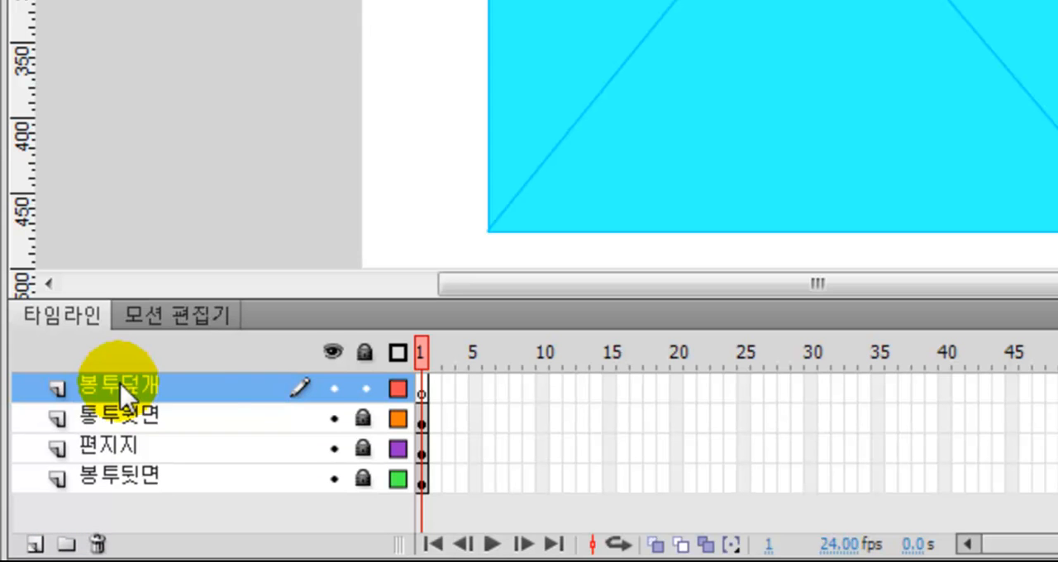
Draw a rectangle on the 봉투덮개 layer across the envelope's full width, covering roughly its upper half
{"action": "left_click", "coordinate": [426, 392]}
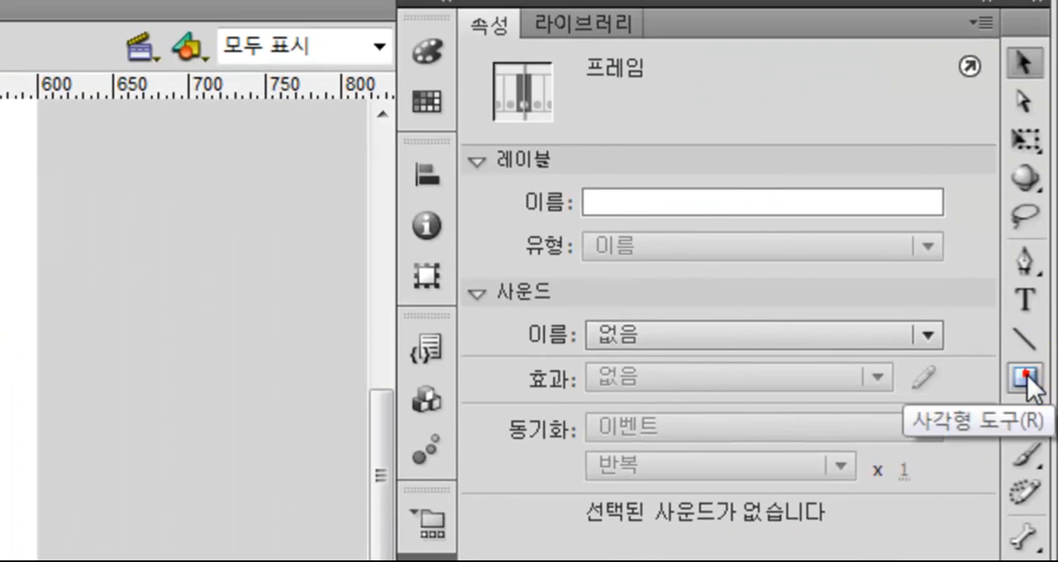
{"action": "left_click", "coordinate": [1027, 378]}
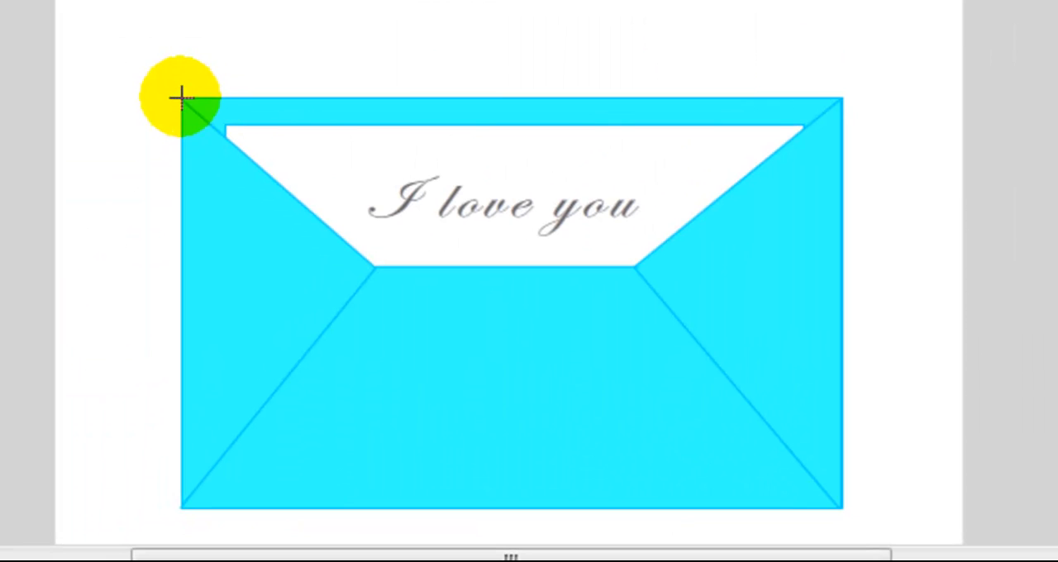
{"action": "left_click_drag", "start_coordinate": [181, 98], "coordinate": [842, 328]}
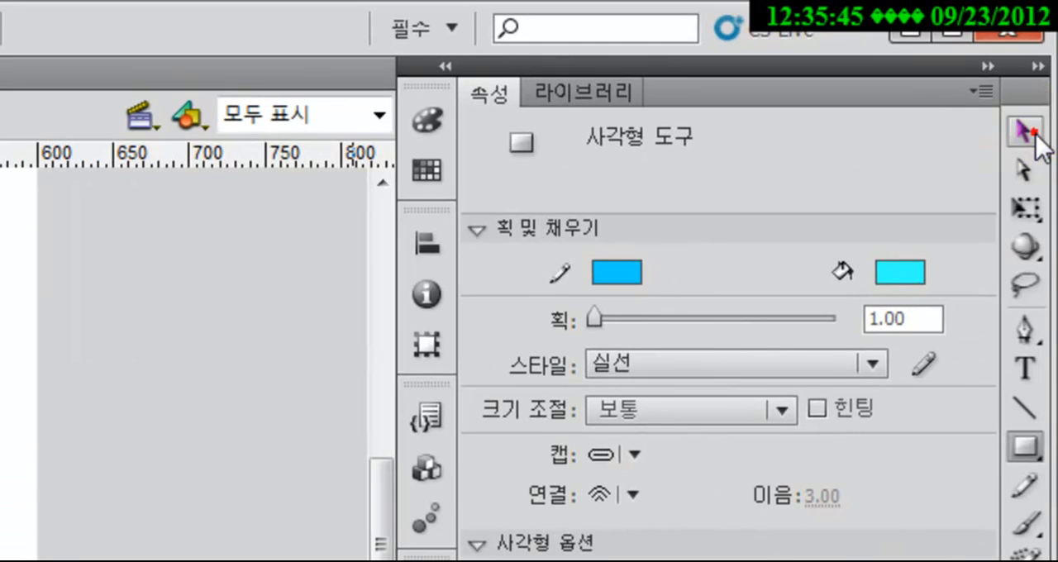
Pull the rectangle's lower corners together at the envelope's centre to form a downward-pointing triangular flap, and lock the 봉투덮개 layer
{"action": "left_click", "coordinate": [1033, 134]}
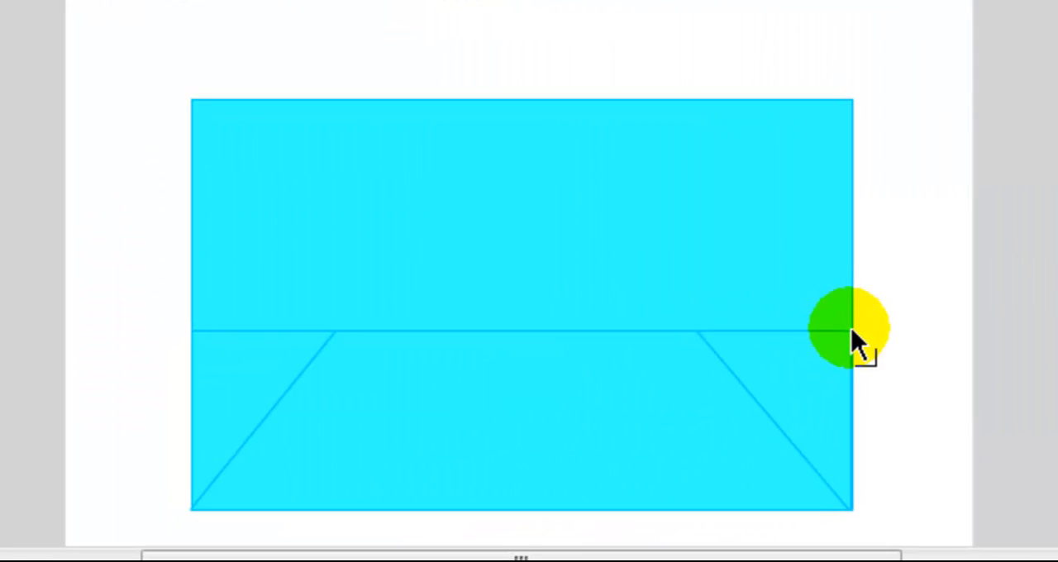
{"action": "left_click_drag", "start_coordinate": [851, 331], "coordinate": [518, 398]}
{"action": "left_click_drag", "start_coordinate": [518, 398], "coordinate": [543, 364]}
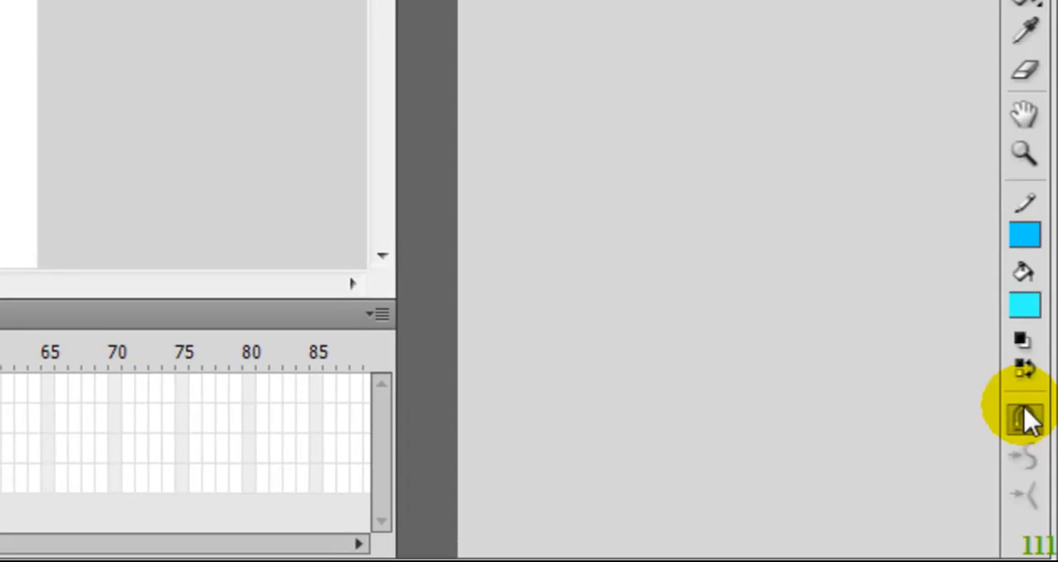
{"action": "left_click", "coordinate": [1024, 419]}
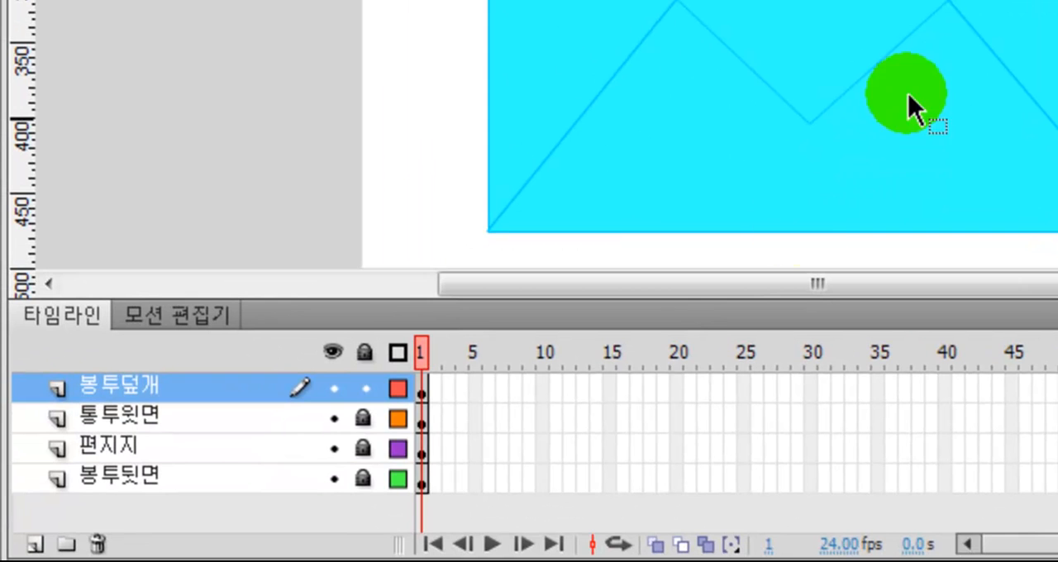
{"action": "left_click", "coordinate": [364, 387]}
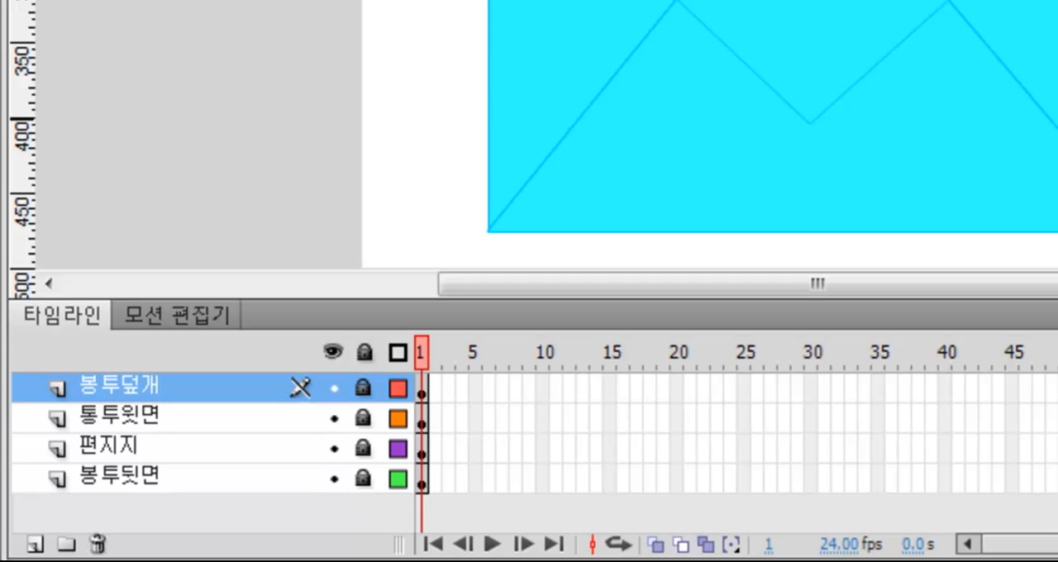
Extend the 통투윗면, 편지지 and 봉투뒷면 layers by inserting frames at frame 100
{"action": "left_click", "coordinate": [984, 544]}
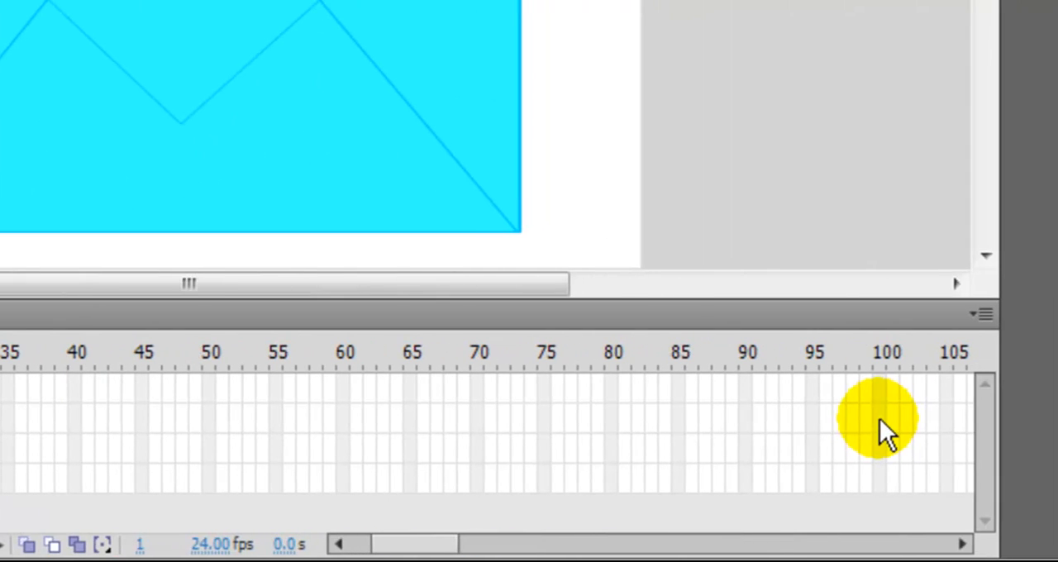
{"action": "left_click_drag", "start_coordinate": [879, 417], "coordinate": [880, 450]}
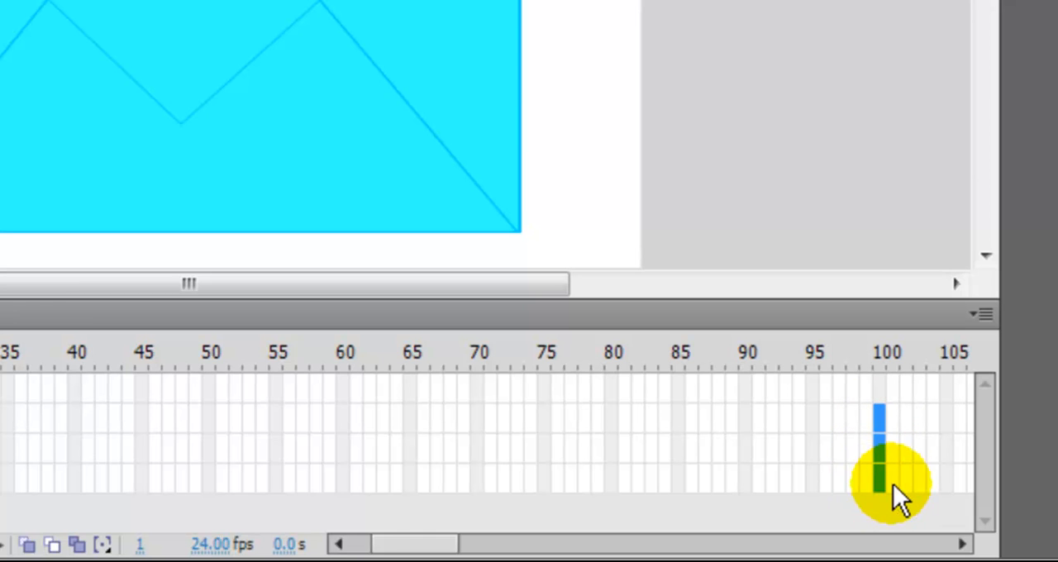
{"action": "right_click", "coordinate": [891, 485]}
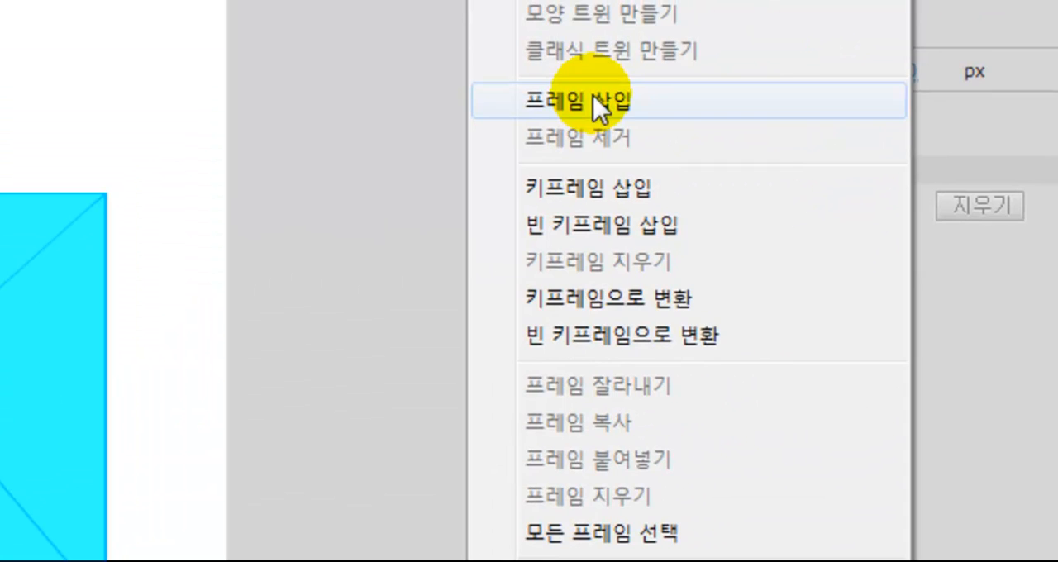
{"action": "left_click", "coordinate": [600, 105]}
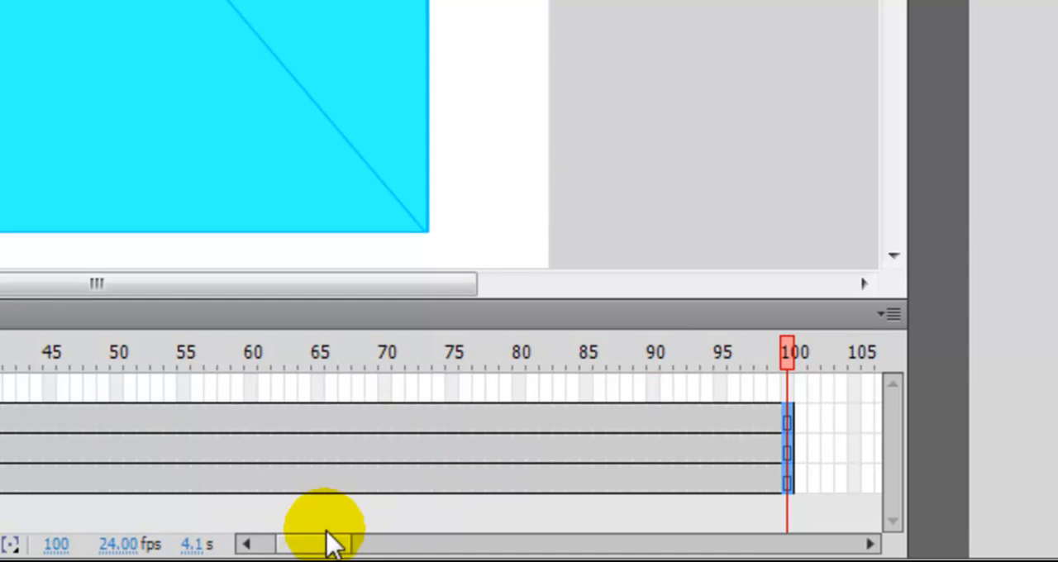
{"action": "left_click_drag", "start_coordinate": [323, 542], "coordinate": [269, 543]}
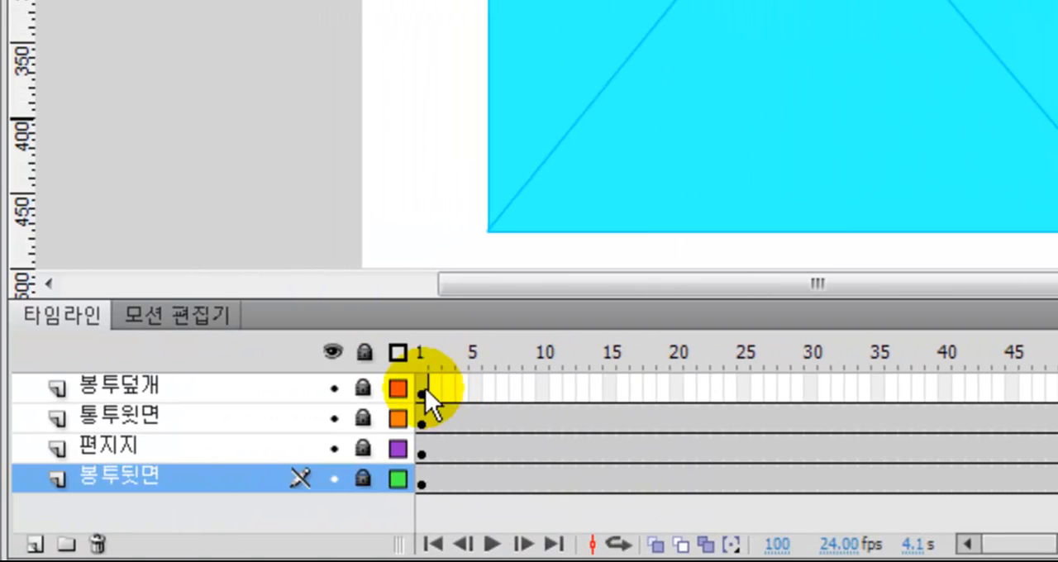
Insert keyframes at frames 20 and 40 on the 봉투덮개 layer
{"action": "left_click", "coordinate": [424, 389]}
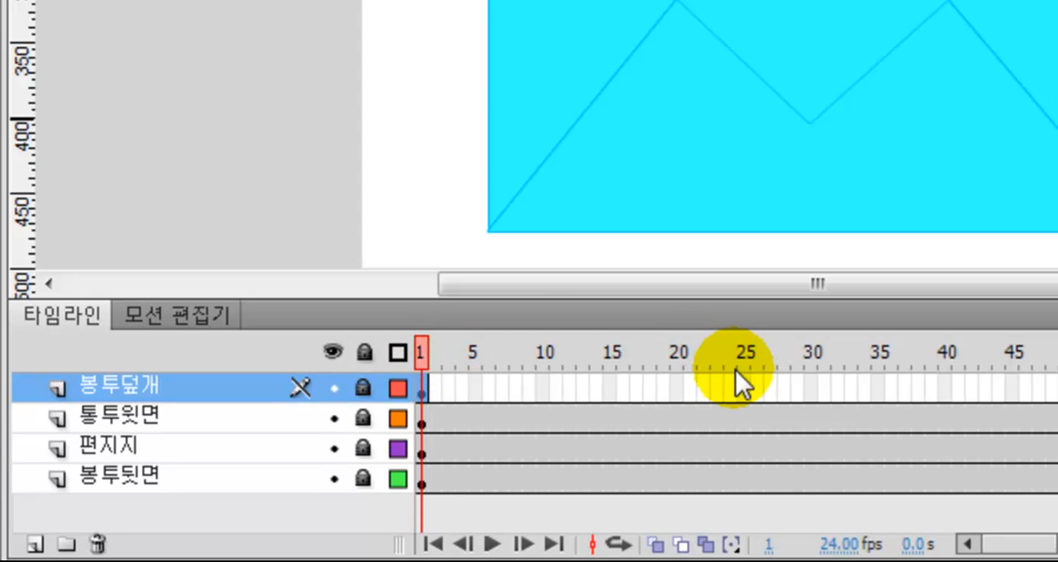
{"action": "left_click", "coordinate": [676, 387]}
{"action": "left_click", "coordinate": [677, 385]}
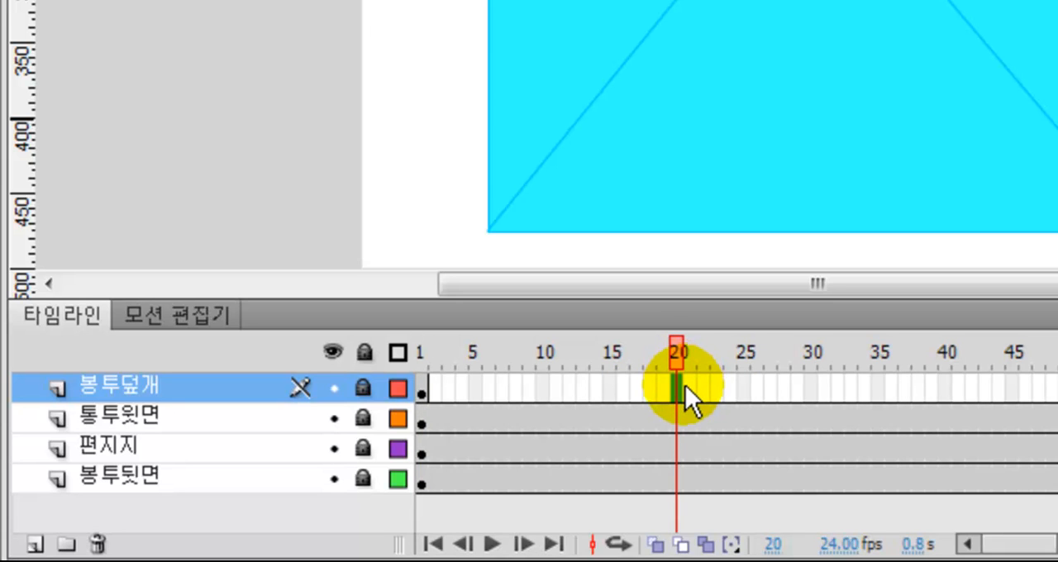
{"action": "left_click_drag", "start_coordinate": [668, 380], "coordinate": [677, 387]}
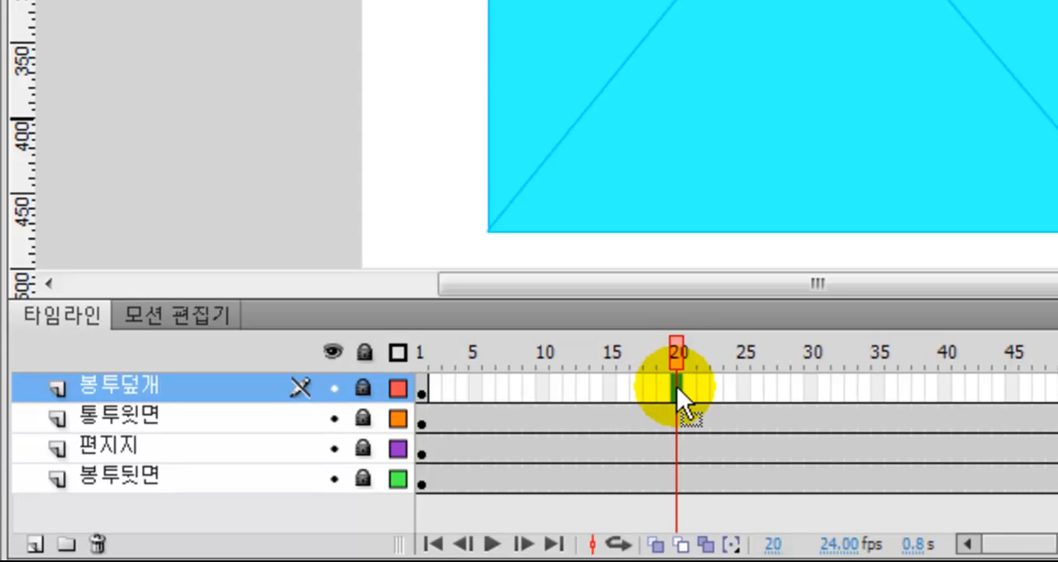
{"action": "left_click_drag", "start_coordinate": [677, 386], "coordinate": [677, 389]}
{"action": "right_click", "coordinate": [677, 389]}
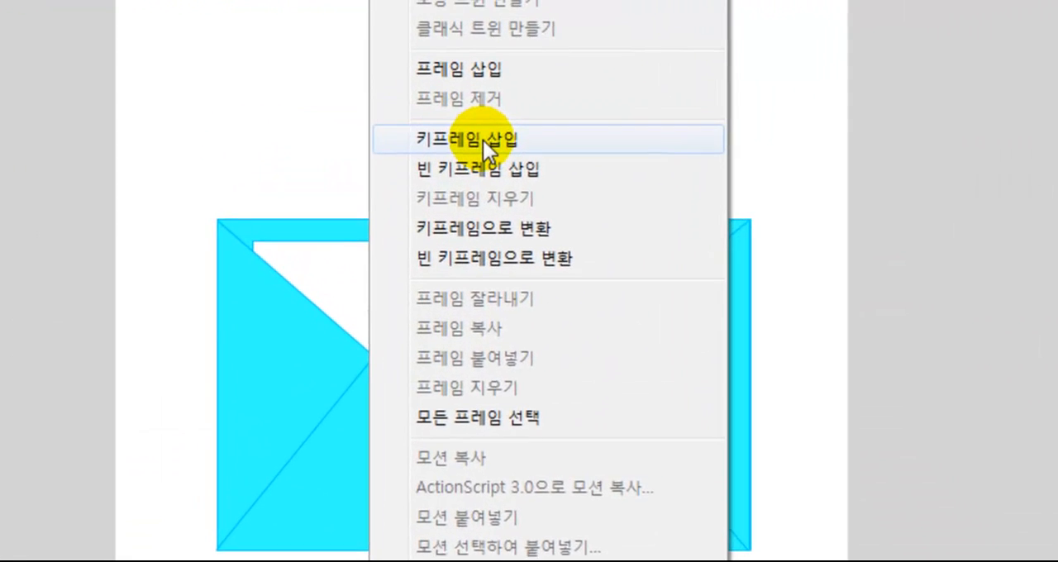
{"action": "left_click", "coordinate": [472, 96]}
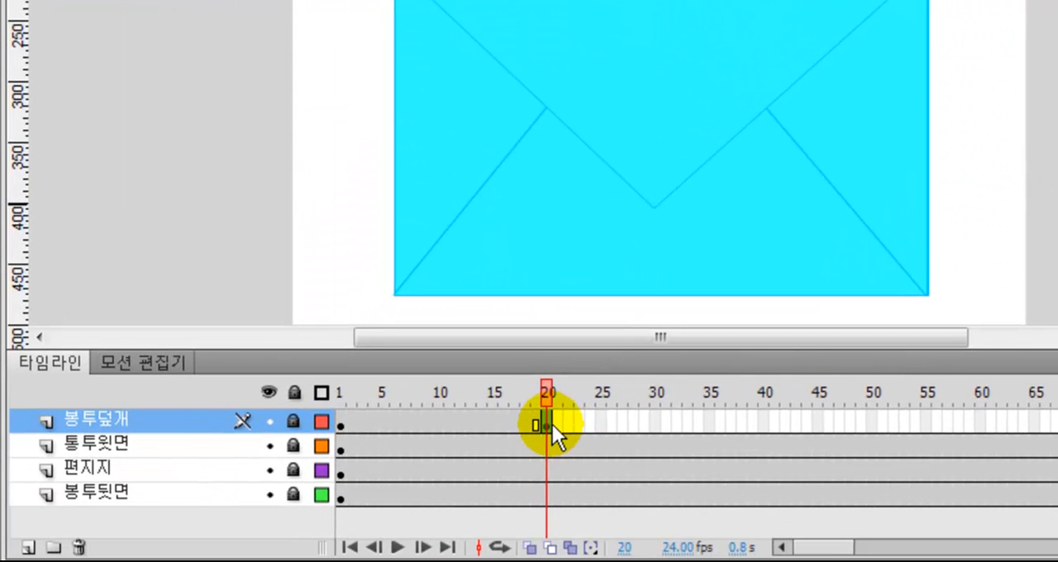
{"action": "left_click", "coordinate": [763, 419]}
{"action": "right_click", "coordinate": [763, 419]}
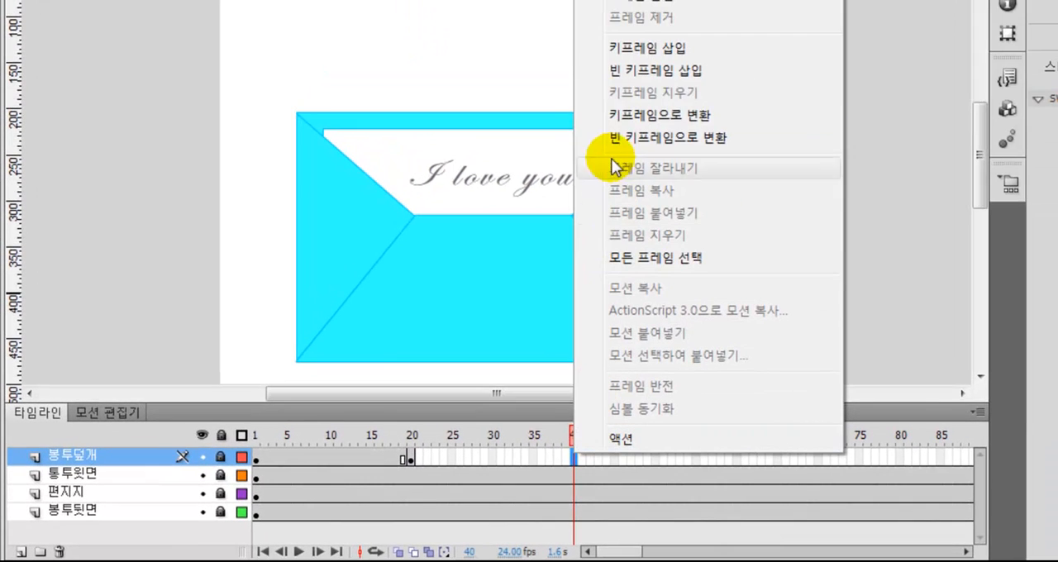
{"action": "left_click", "coordinate": [618, 48]}
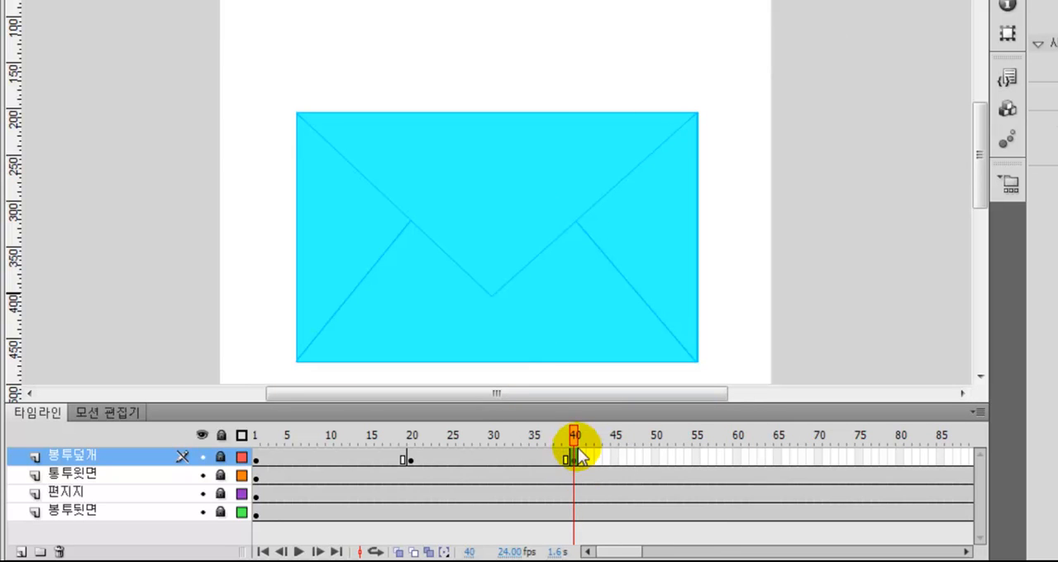
Unlock the 봉투덮개 layer and flip the frame 40 flap upward about its upper edge with Free Transform, placing its tip near the stage's top
{"action": "left_click", "coordinate": [220, 457]}
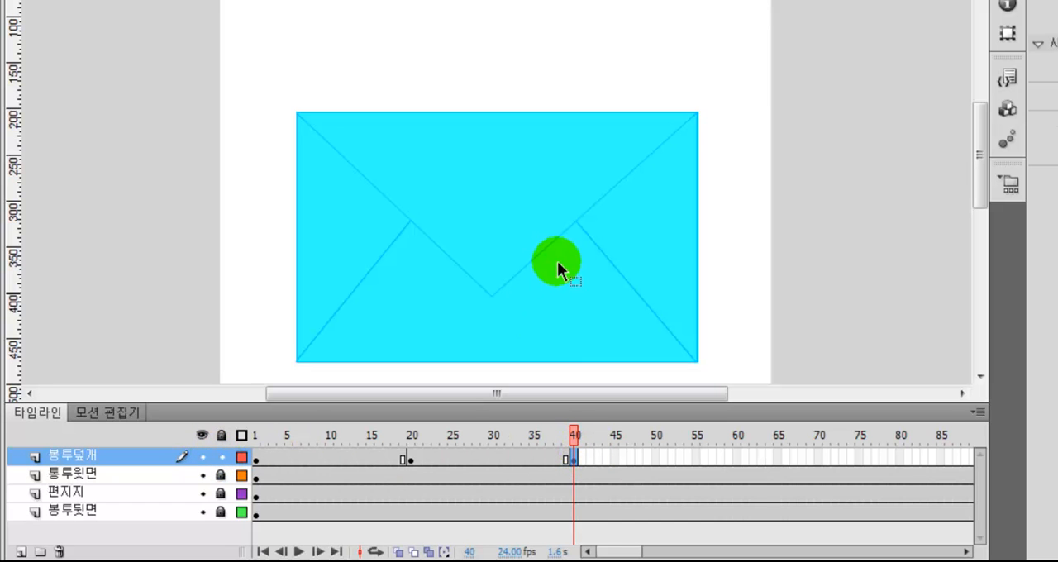
{"action": "left_click", "coordinate": [574, 460]}
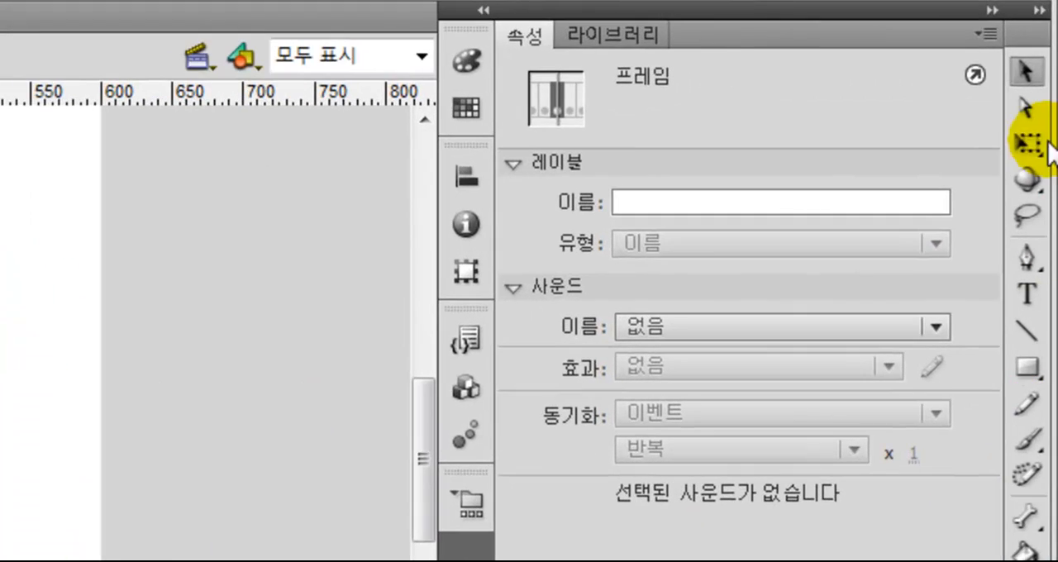
{"action": "left_click", "coordinate": [1027, 147]}
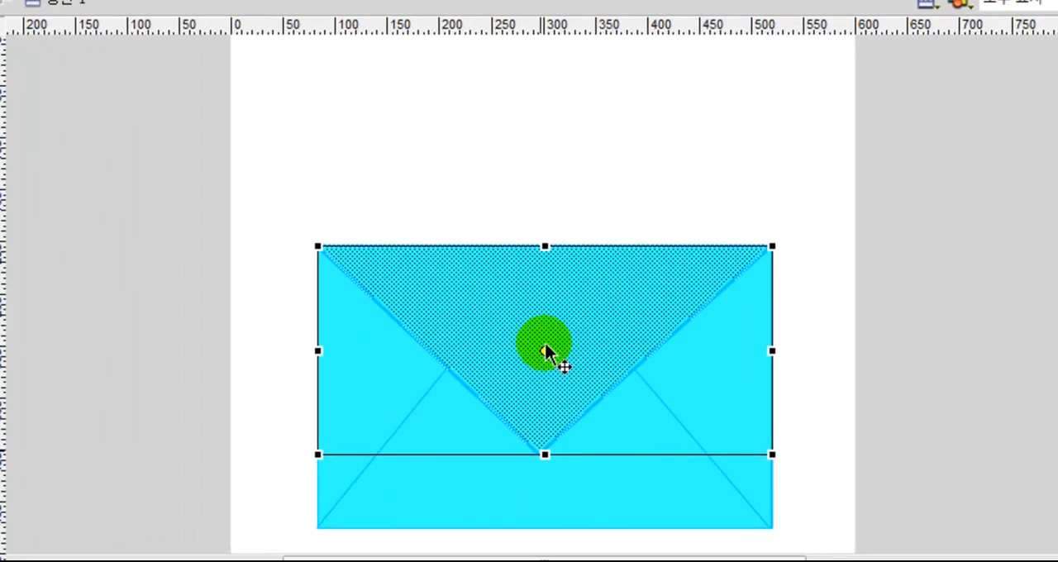
{"action": "left_click_drag", "start_coordinate": [544, 349], "coordinate": [545, 246]}
{"action": "left_click_drag", "start_coordinate": [544, 454], "coordinate": [577, 63]}
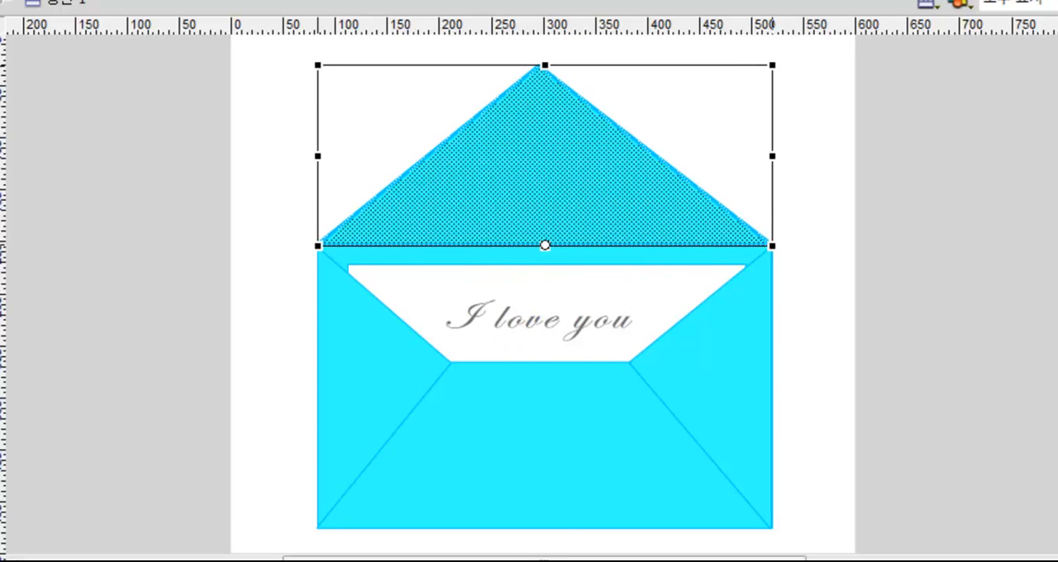
Compare the flap at frames 20 and 40, and create a shape tween between these keyframes on the 봉투덮개 layer
{"action": "left_click", "coordinate": [406, 553]}
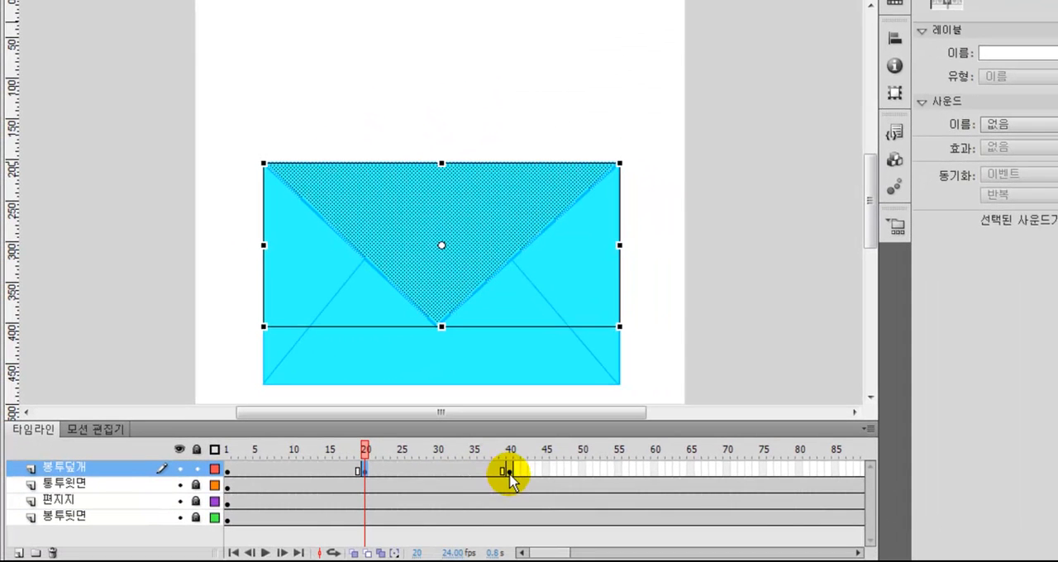
{"action": "left_click", "coordinate": [509, 471]}
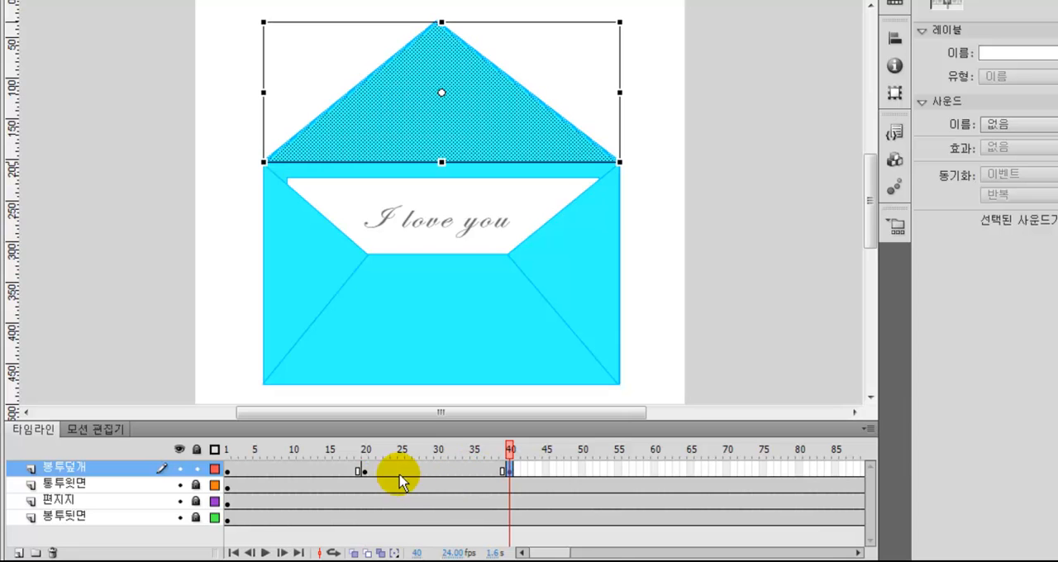
{"action": "left_click", "coordinate": [364, 472]}
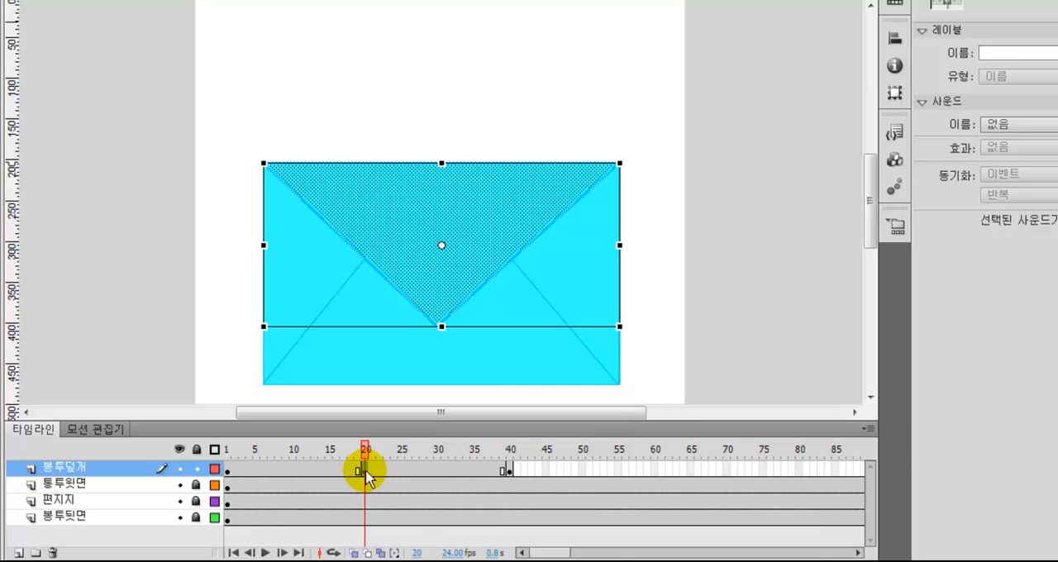
{"action": "left_click", "coordinate": [509, 472]}
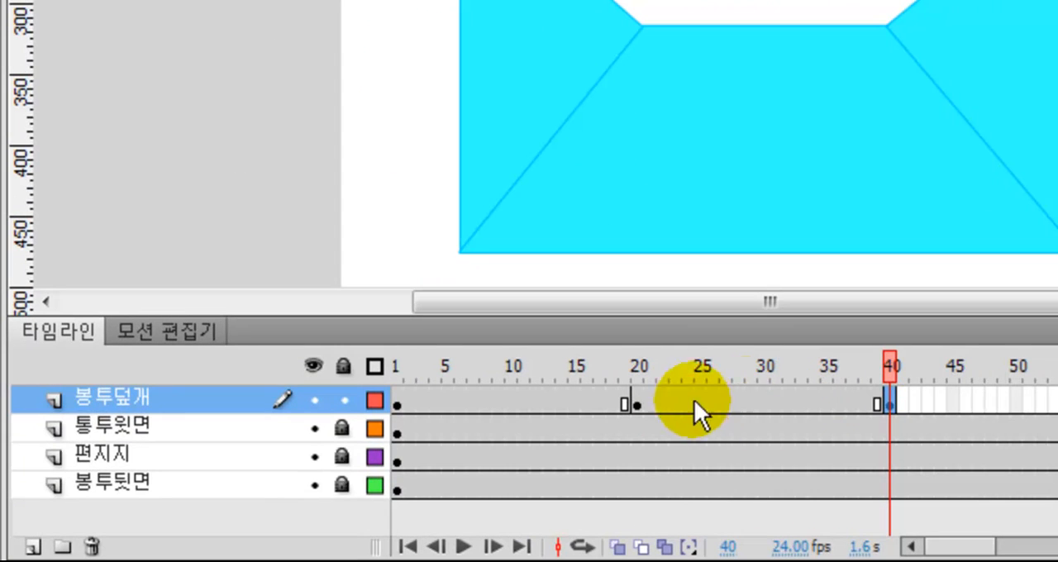
{"action": "right_click", "coordinate": [757, 400]}
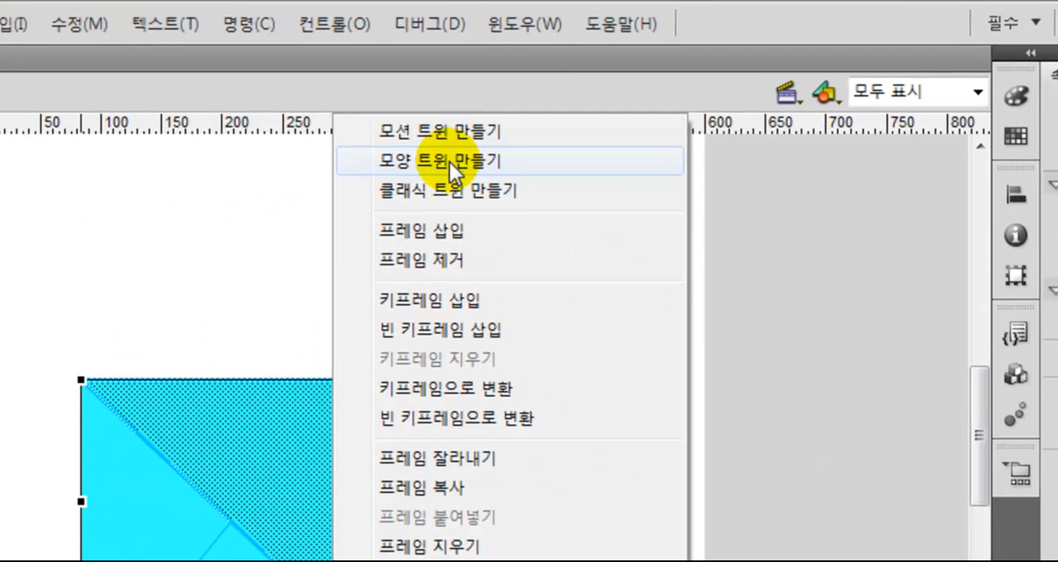
{"action": "left_click", "coordinate": [449, 162]}
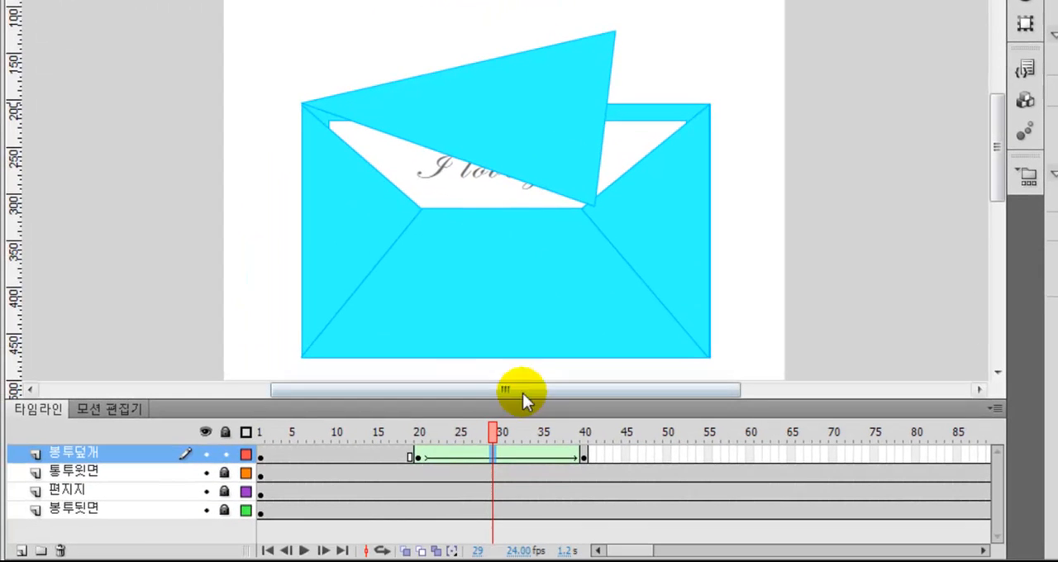
Scrub through the tween up to frame 40 to examine how the flap's shape changes as it opens
{"action": "left_click", "coordinate": [432, 435]}
{"action": "left_click_drag", "start_coordinate": [435, 435], "coordinate": [584, 450]}
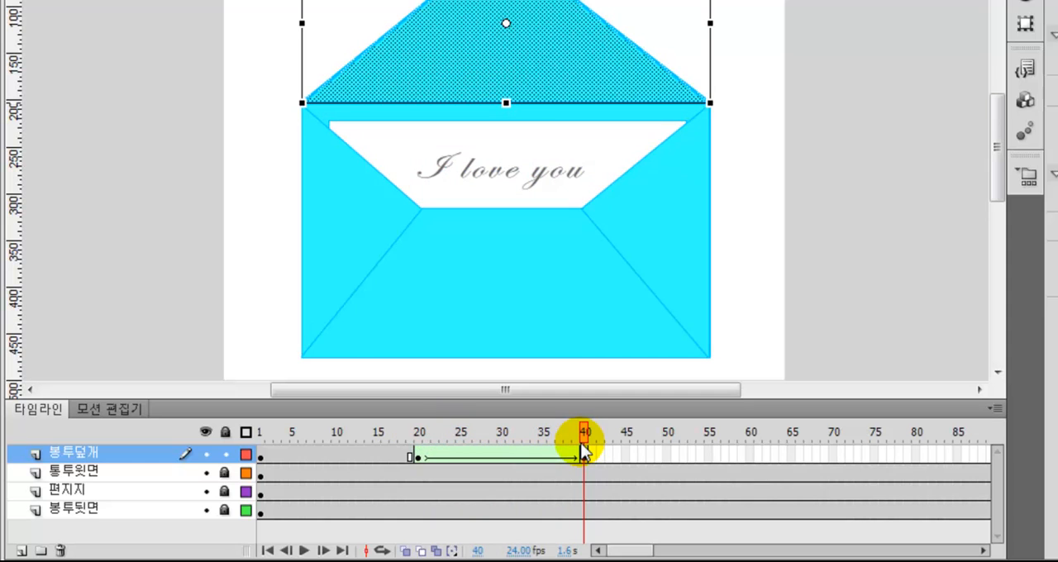
{"action": "left_click", "coordinate": [584, 445]}
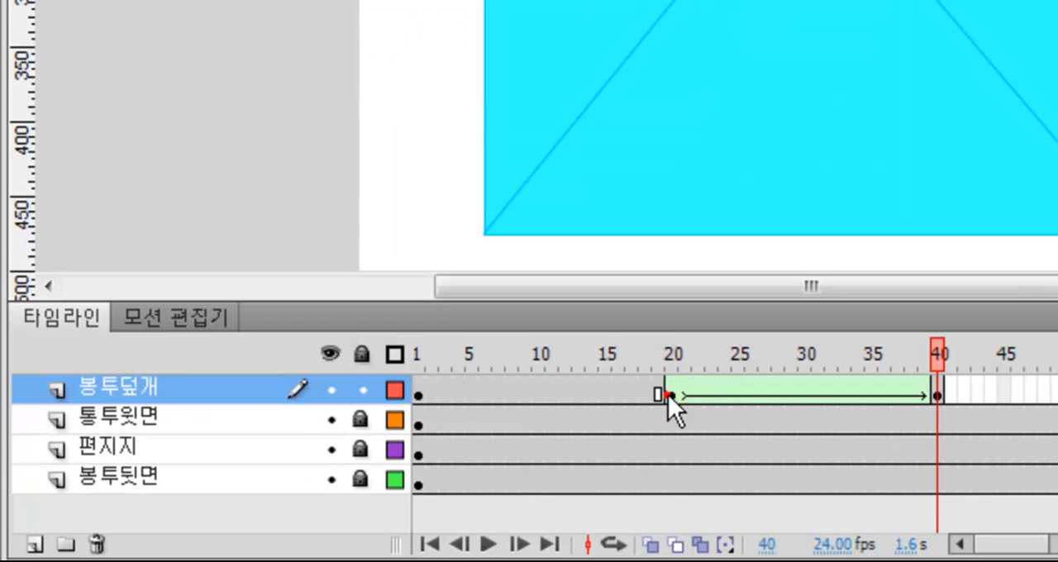
Add three shape hints to the flap at frame 20 on the 봉투덮개 layer
{"action": "left_click", "coordinate": [668, 394]}
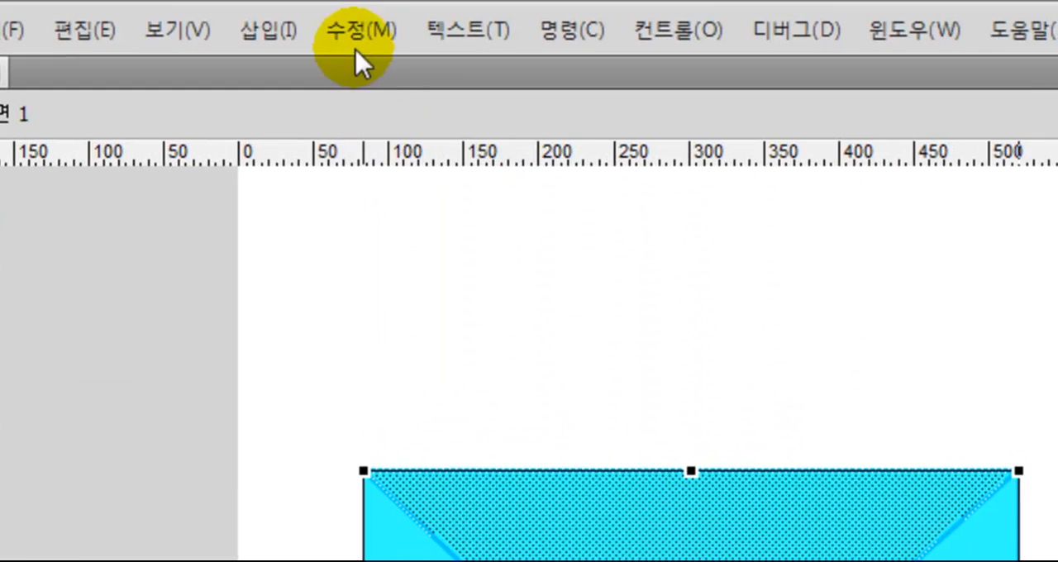
{"action": "left_click", "coordinate": [356, 33]}
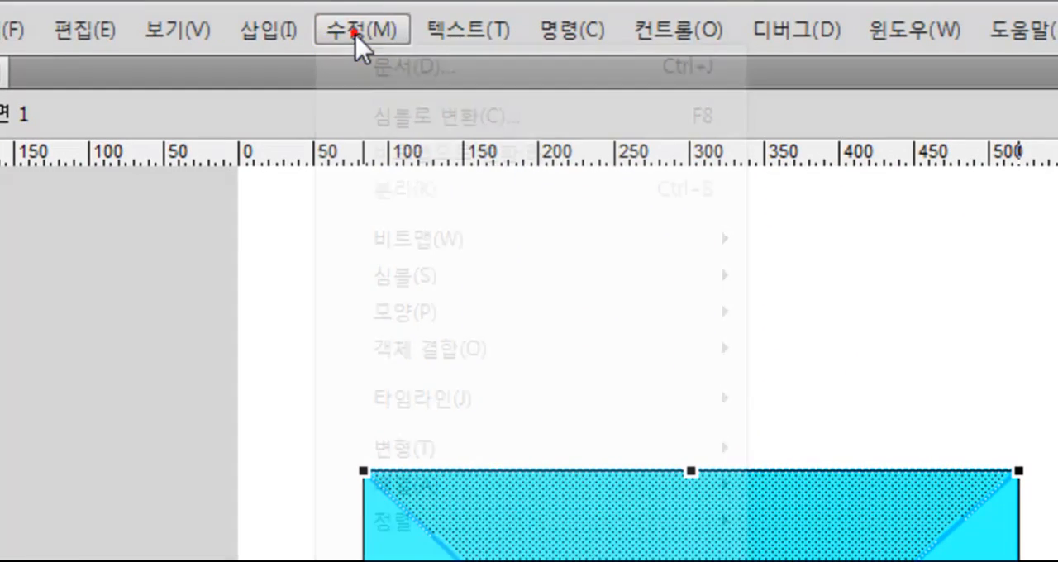
{"action": "mouse_move", "coordinate": [480, 319]}
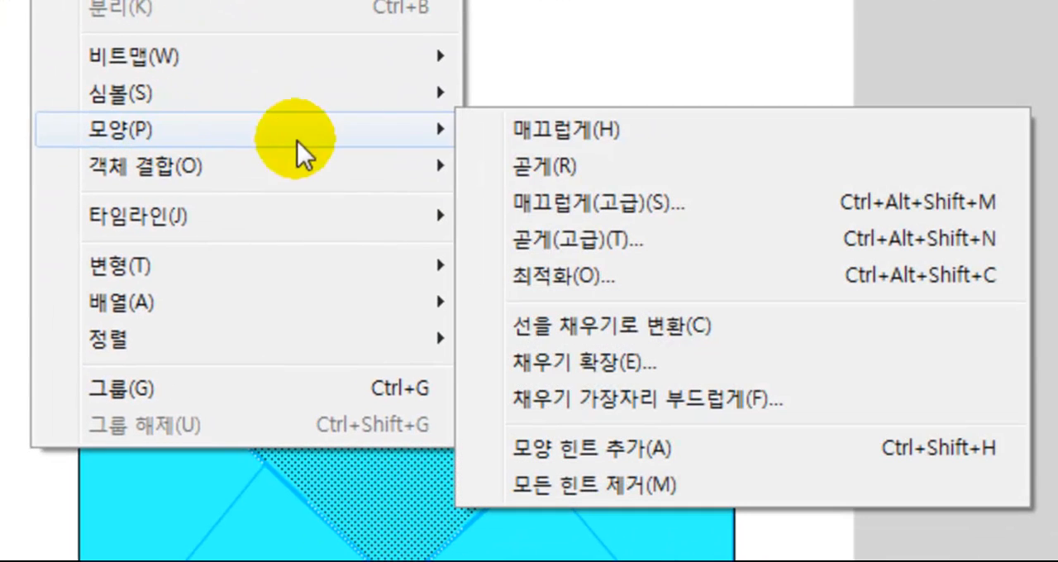
{"action": "left_click", "coordinate": [559, 452]}
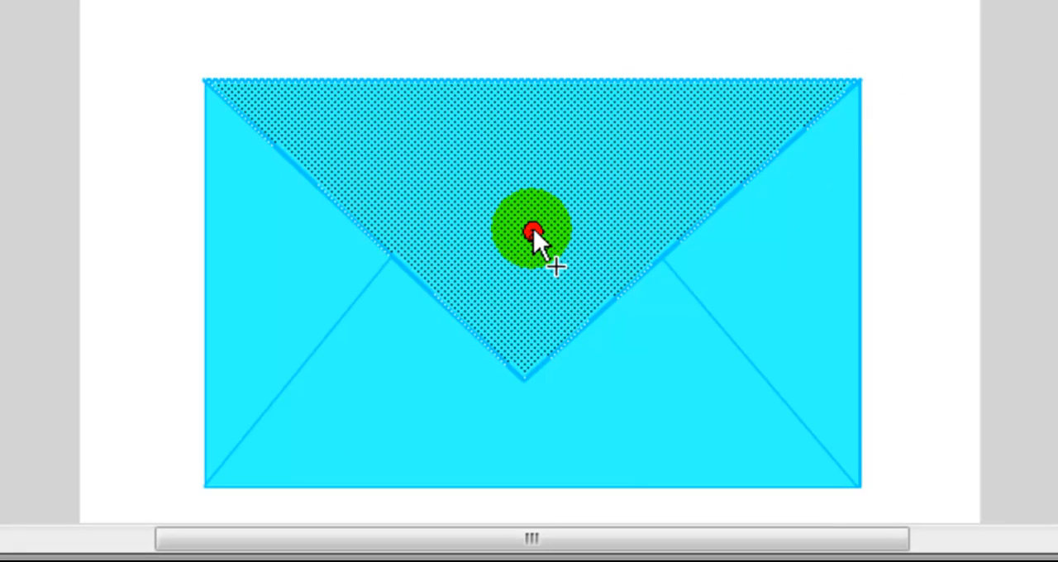
{"action": "right_click", "coordinate": [533, 230]}
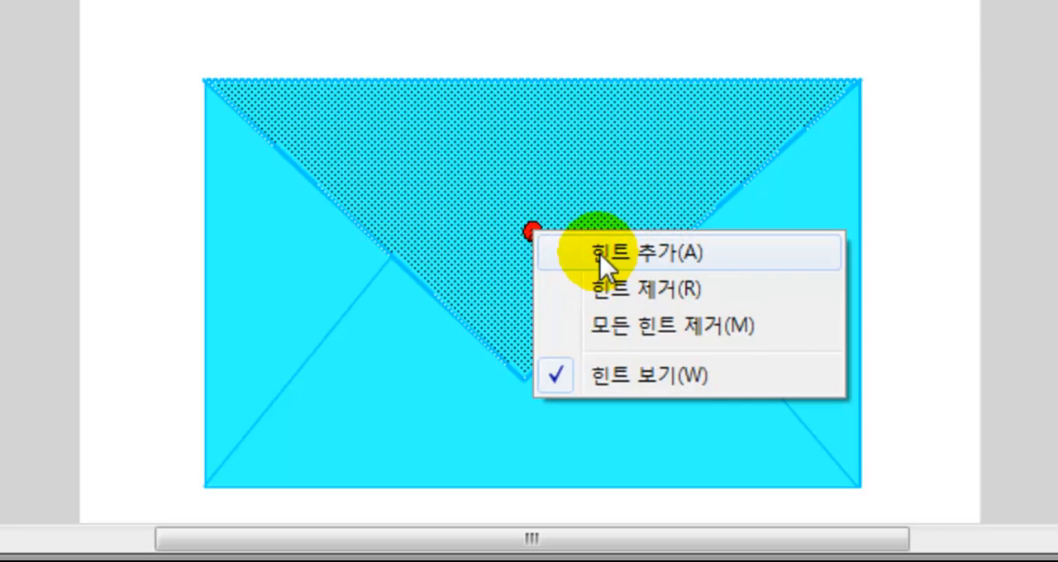
{"action": "left_click", "coordinate": [601, 253]}
{"action": "left_click", "coordinate": [534, 231]}
{"action": "right_click", "coordinate": [530, 231]}
{"action": "left_click", "coordinate": [578, 257]}
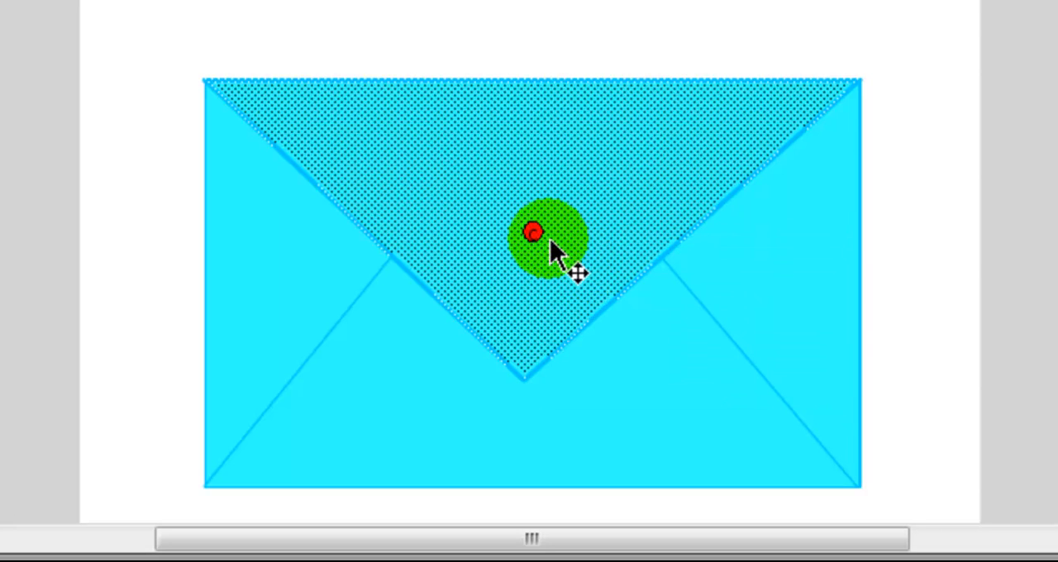
Place the frame 20 shape hints on the flap's corners: a on the lower tip, b on the upper-left corner, c on the upper-right corner
{"action": "left_click_drag", "start_coordinate": [533, 230], "coordinate": [634, 182]}
{"action": "left_click_drag", "start_coordinate": [533, 229], "coordinate": [489, 173]}
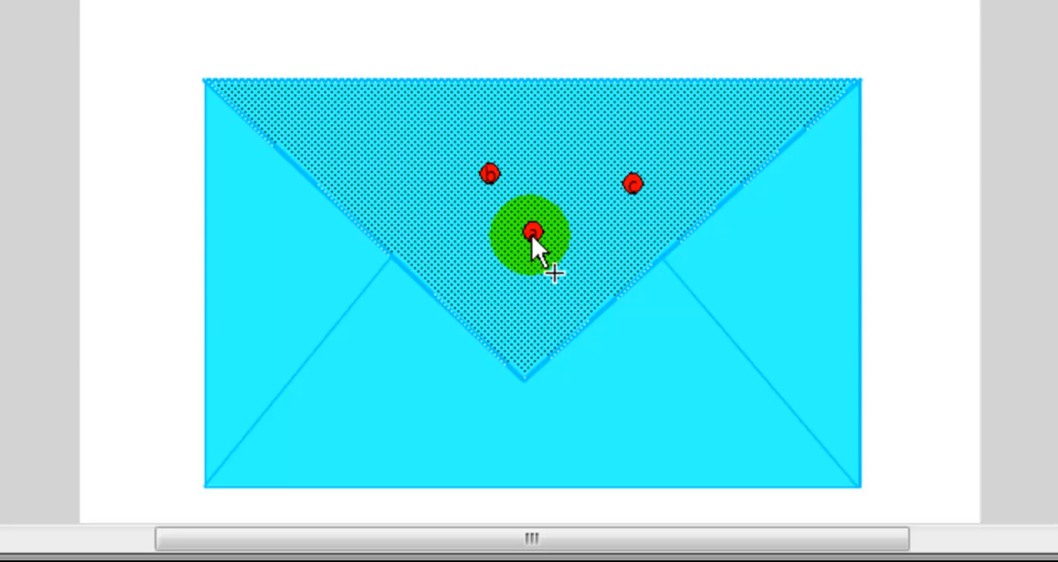
{"action": "left_click_drag", "start_coordinate": [532, 234], "coordinate": [532, 380]}
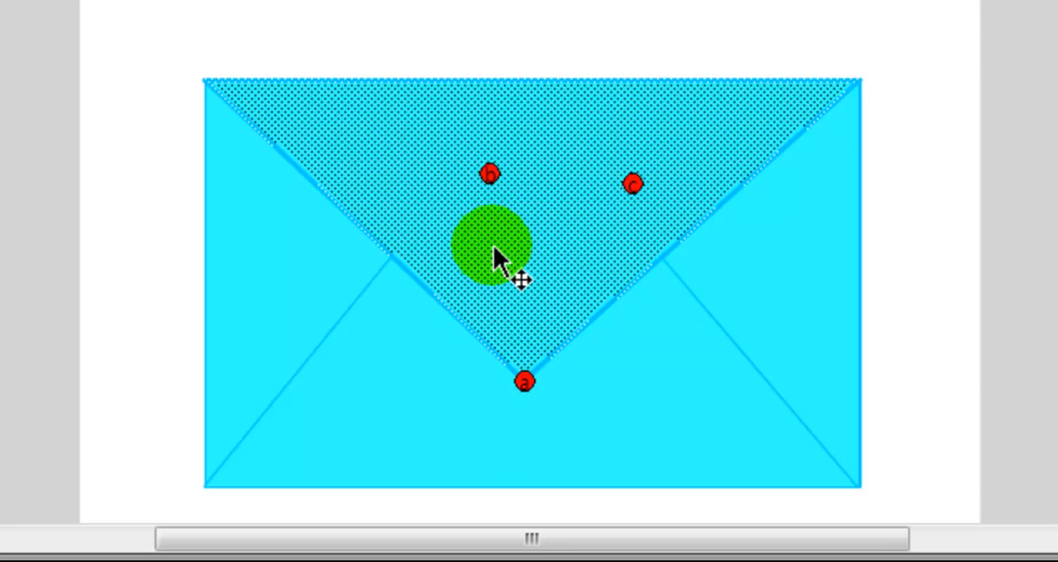
{"action": "left_click_drag", "start_coordinate": [491, 169], "coordinate": [208, 81]}
{"action": "mouse_move", "coordinate": [633, 185]}
{"action": "left_mouse_down"}
{"action": "mouse_move", "coordinate": [810, 129]}
{"action": "mouse_move", "coordinate": [852, 89]}
{"action": "left_mouse_up"}
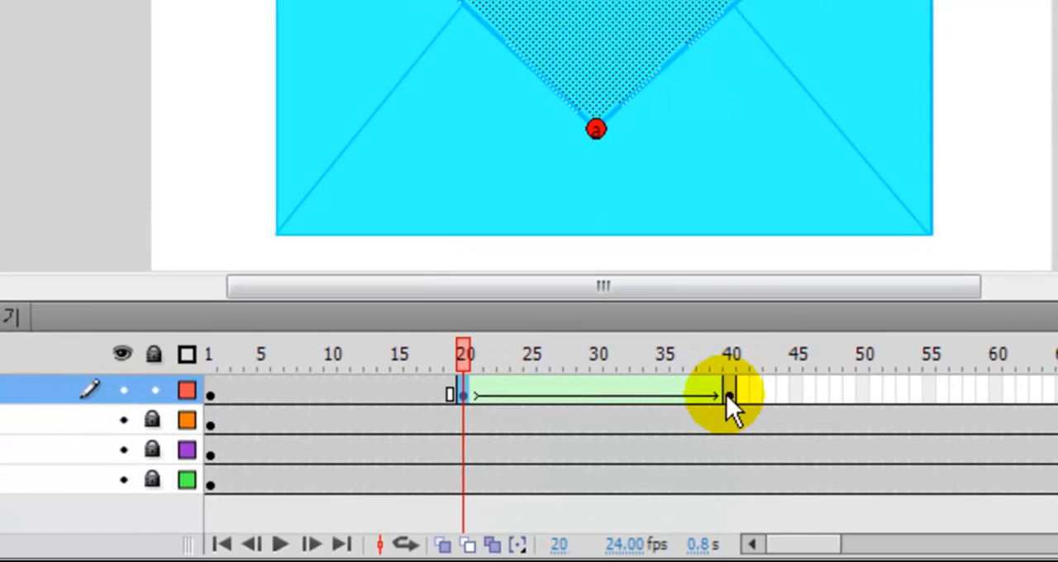
Match the shape hints on the frame 40 flap: c on the lower-right corner, b on the lower-left corner, a on the raised tip
{"action": "left_click", "coordinate": [729, 396]}
{"action": "left_click_drag", "start_coordinate": [535, 204], "coordinate": [860, 332]}
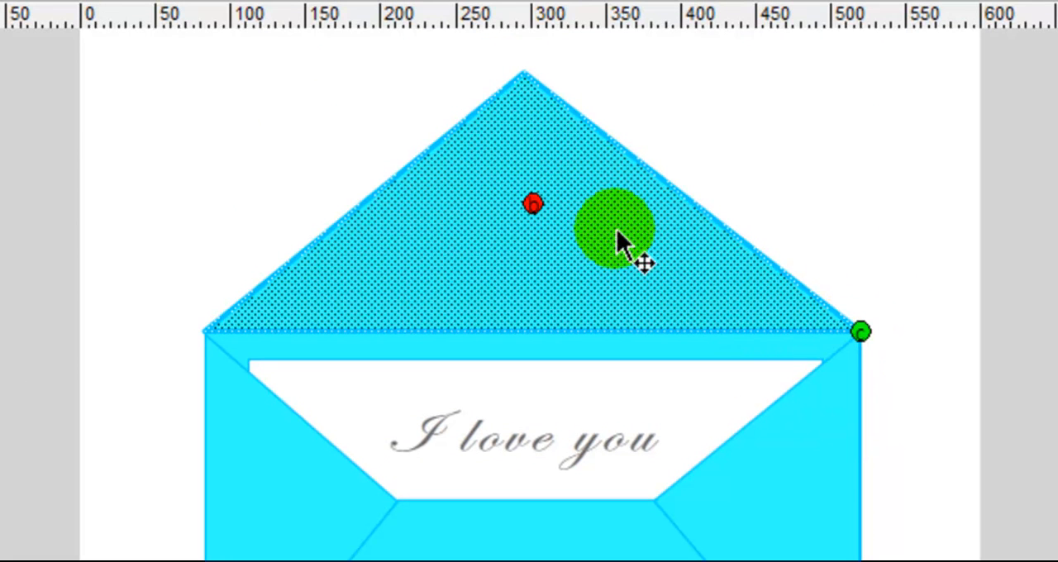
{"action": "left_click_drag", "start_coordinate": [535, 203], "coordinate": [219, 333]}
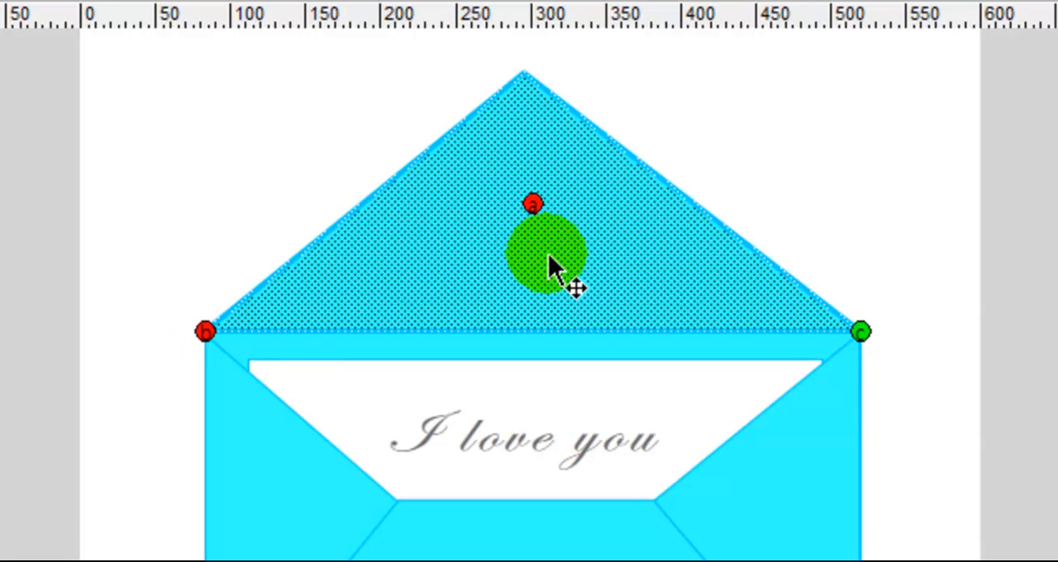
{"action": "left_click_drag", "start_coordinate": [533, 205], "coordinate": [526, 75]}
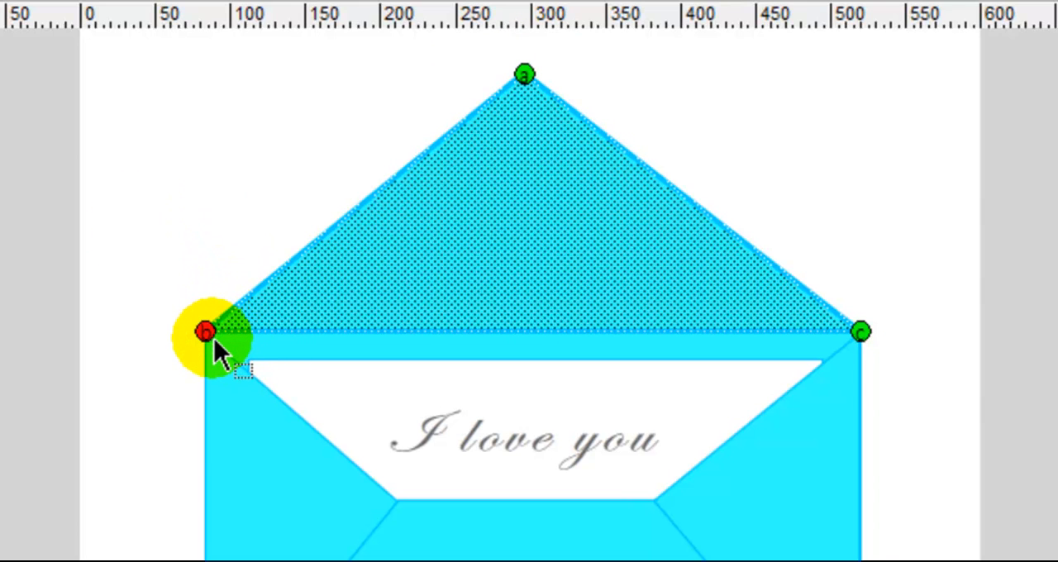
{"action": "mouse_move", "coordinate": [213, 338]}
{"action": "left_mouse_down"}
{"action": "mouse_move", "coordinate": [217, 250]}
{"action": "mouse_move", "coordinate": [207, 332]}
{"action": "left_mouse_up"}
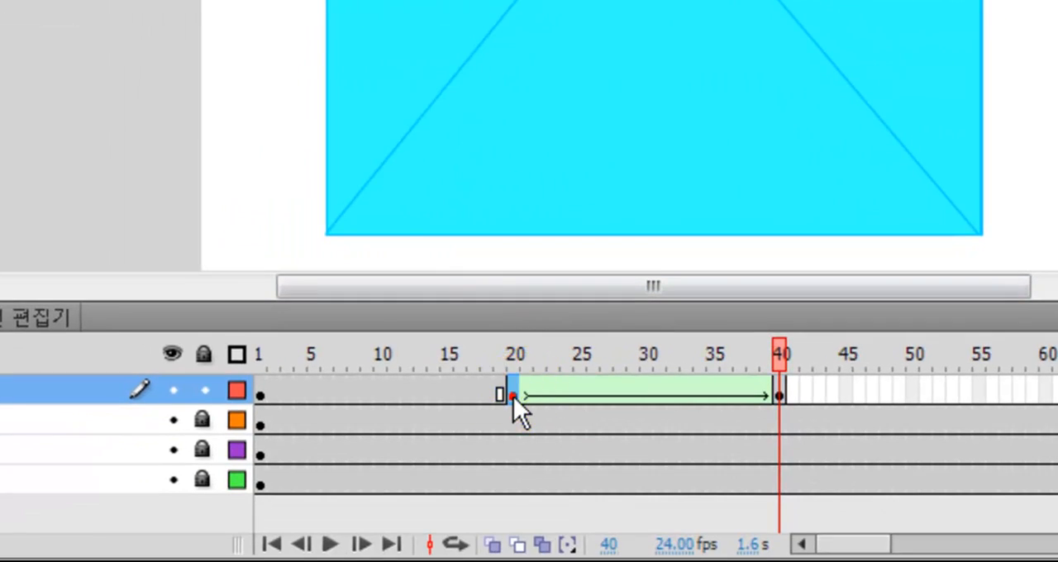
Reposition shape hint b exactly on the frame 20 flap's upper-left corner and check the hints at frame 40
{"action": "left_click", "coordinate": [514, 396]}
{"action": "left_click_drag", "start_coordinate": [290, 132], "coordinate": [300, 68]}
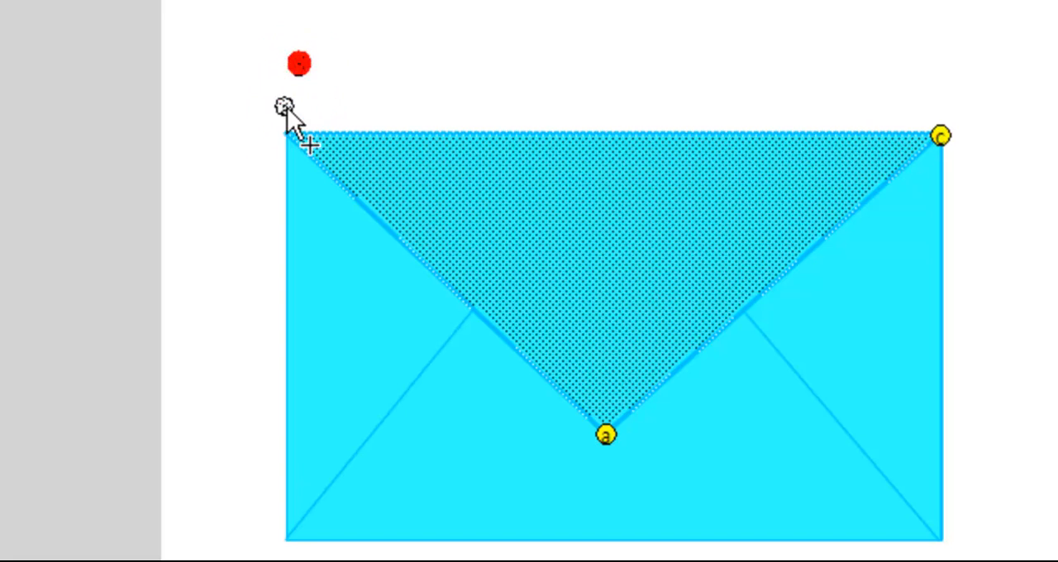
{"action": "left_click_drag", "start_coordinate": [287, 109], "coordinate": [287, 129]}
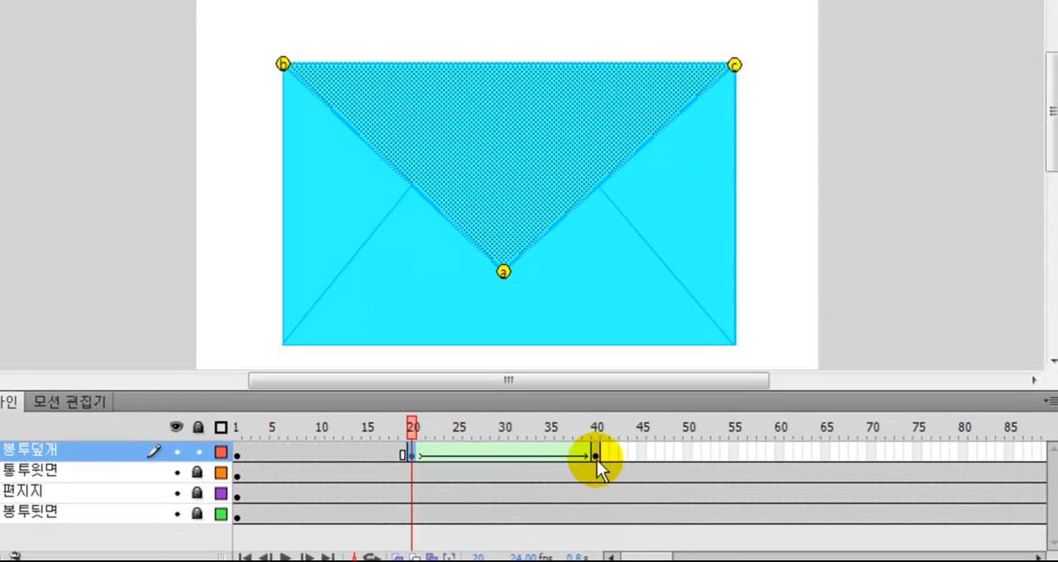
{"action": "left_click", "coordinate": [596, 459]}
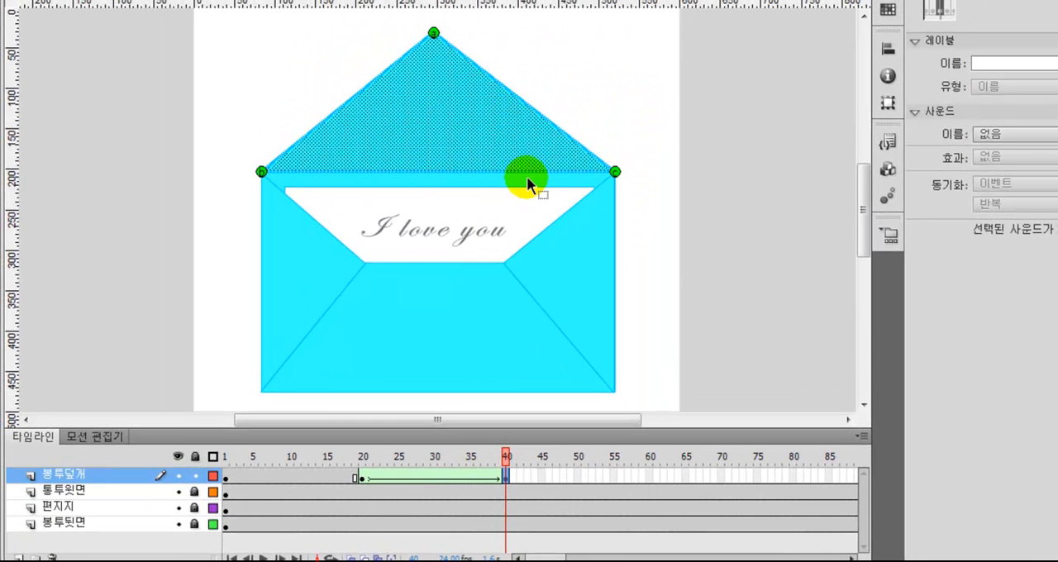
Scrub the flap's shape tween from frame 20 to 40 to check its motion, and lock the 봉투덮개 layer
{"action": "left_click", "coordinate": [363, 459]}
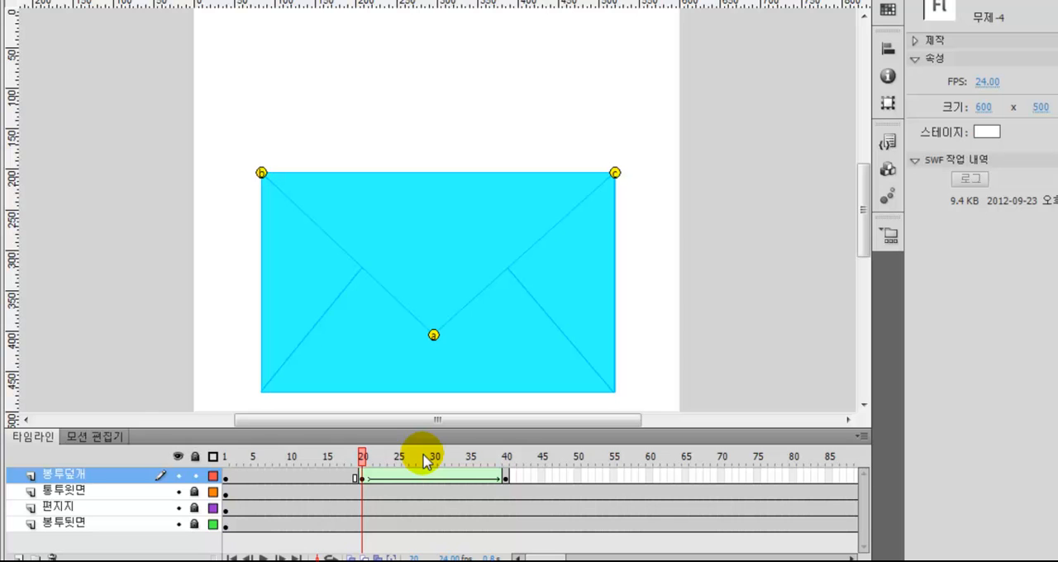
{"action": "left_click", "coordinate": [370, 460]}
{"action": "left_click_drag", "start_coordinate": [375, 465], "coordinate": [509, 467]}
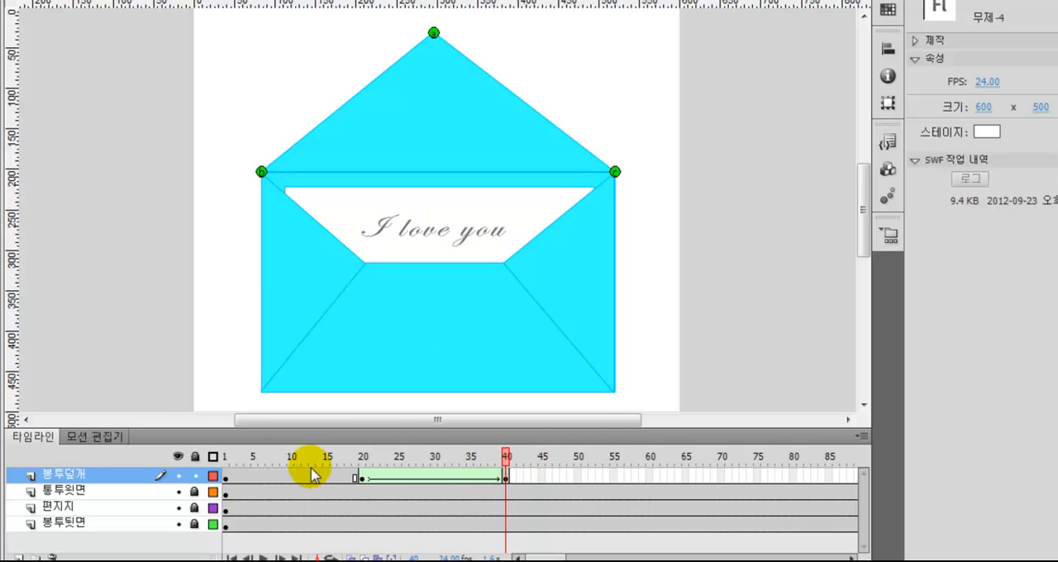
{"action": "left_click", "coordinate": [195, 476]}
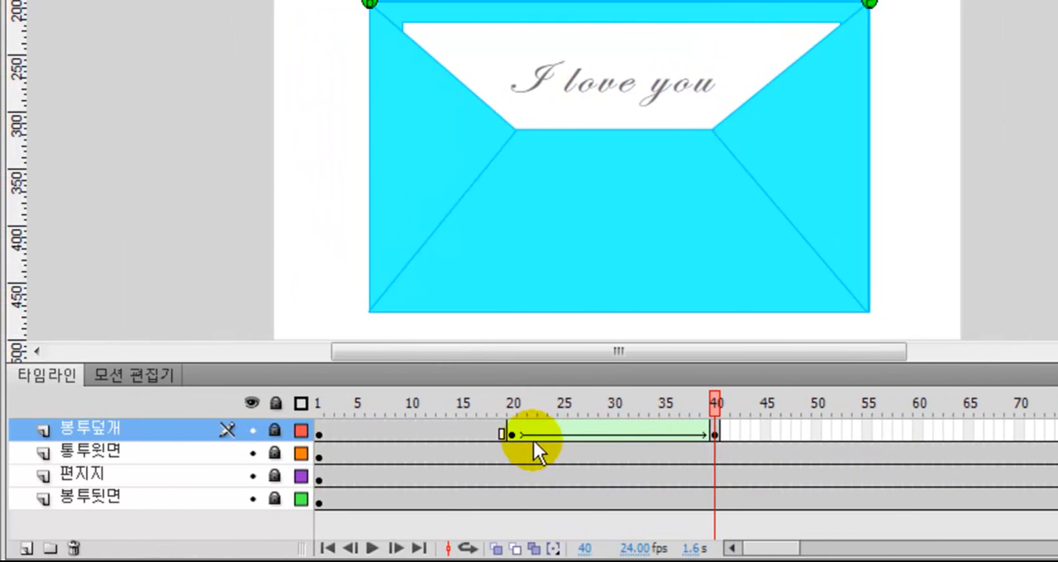
Insert keyframes at frames 60 and 90 on the 편지지 layer
{"action": "left_click", "coordinate": [917, 478]}
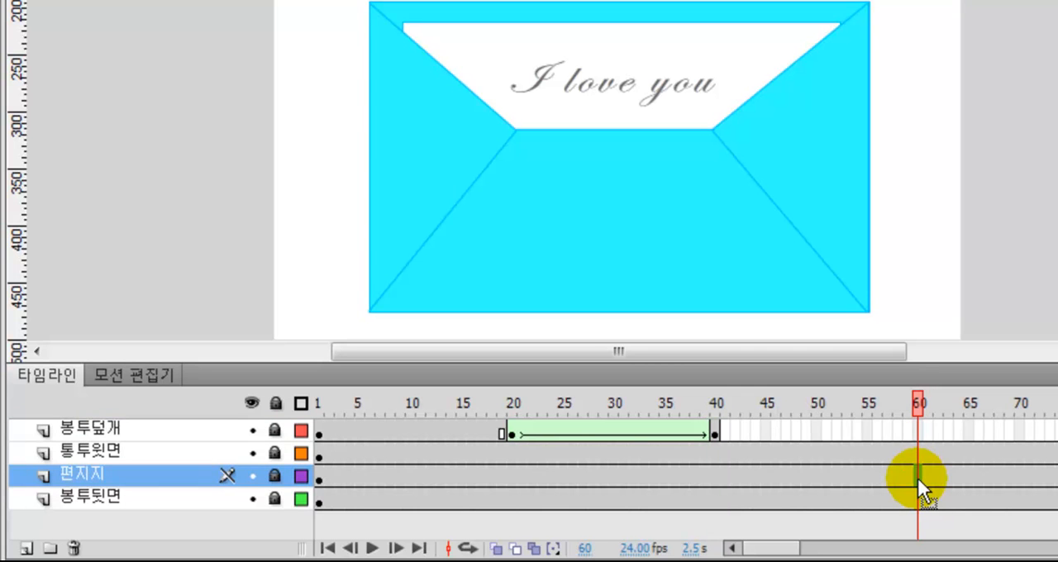
{"action": "right_click", "coordinate": [916, 478]}
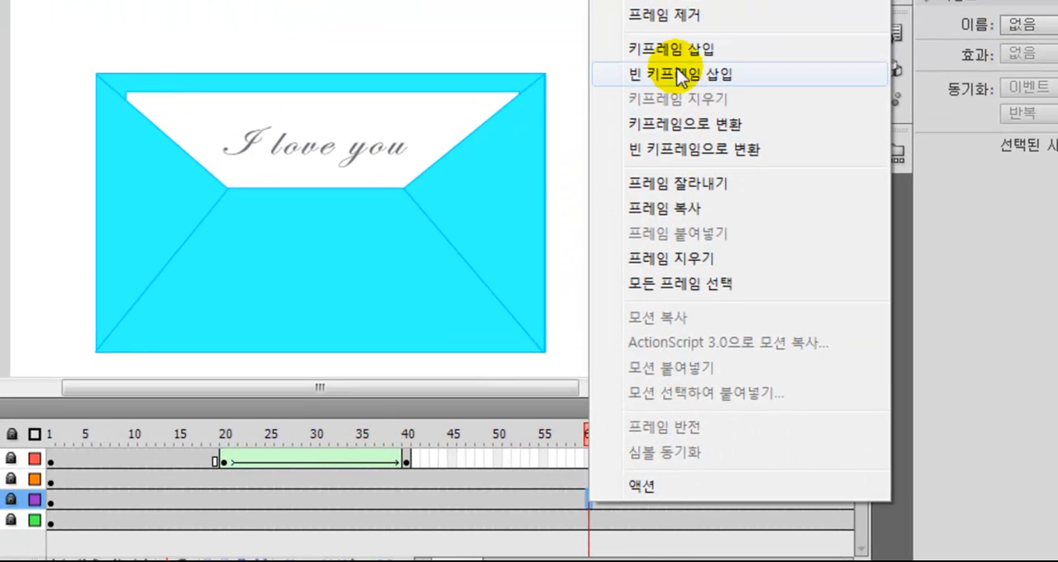
{"action": "left_click", "coordinate": [675, 49]}
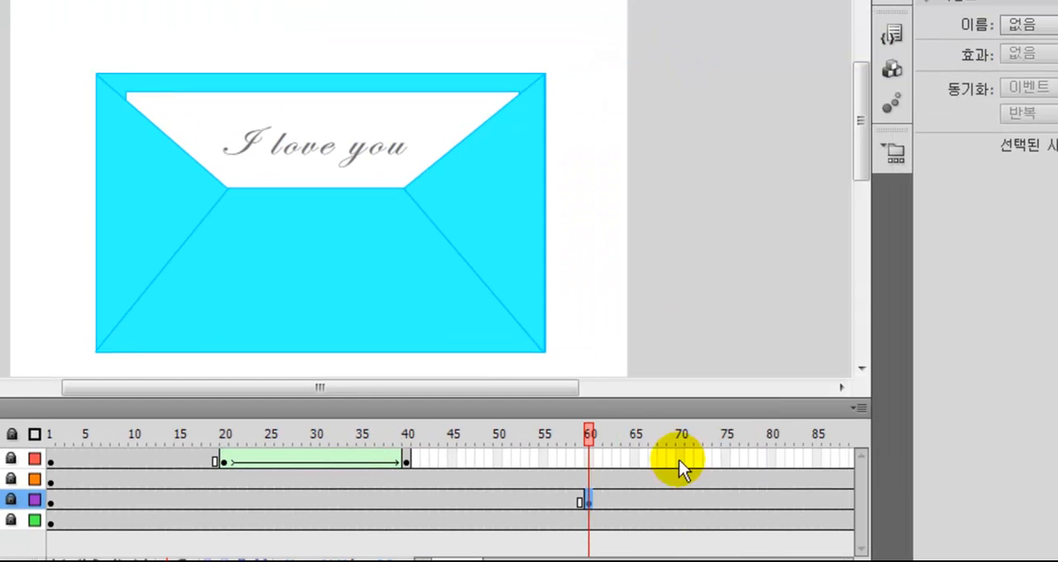
{"action": "left_click_drag", "start_coordinate": [469, 560], "coordinate": [480, 560]}
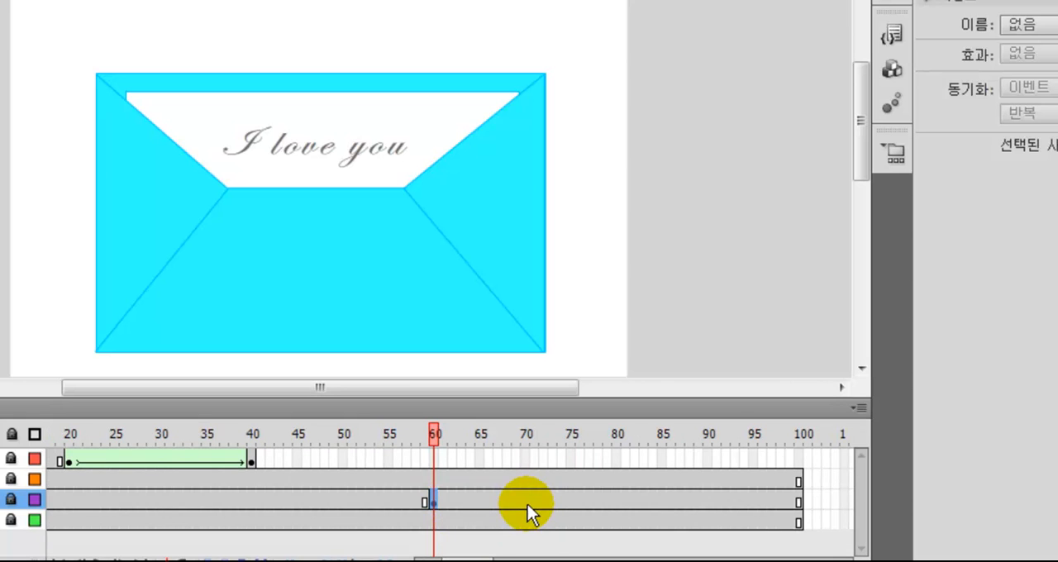
{"action": "left_click", "coordinate": [709, 499]}
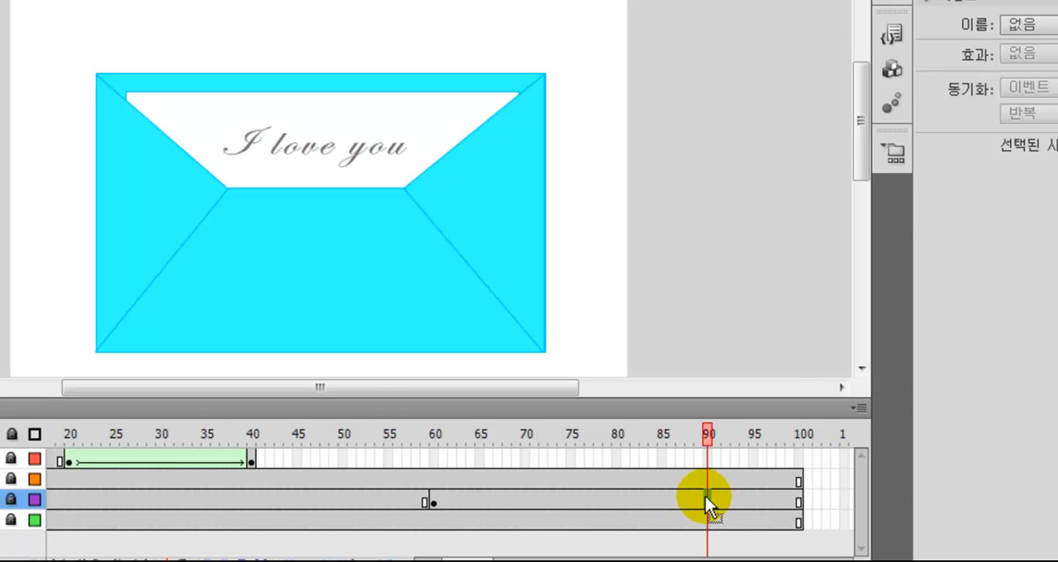
{"action": "right_click", "coordinate": [708, 498]}
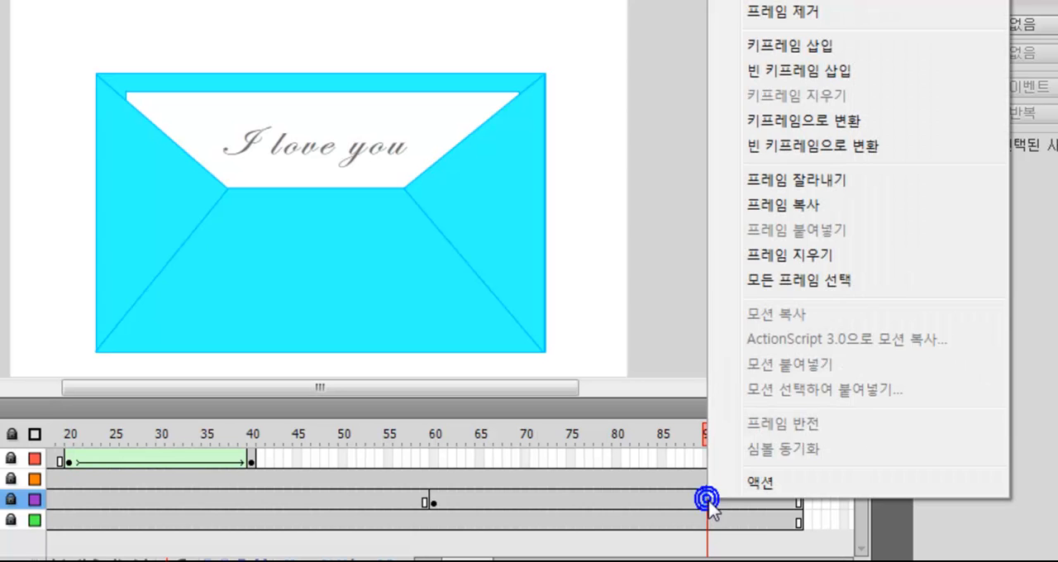
{"action": "left_click", "coordinate": [758, 46]}
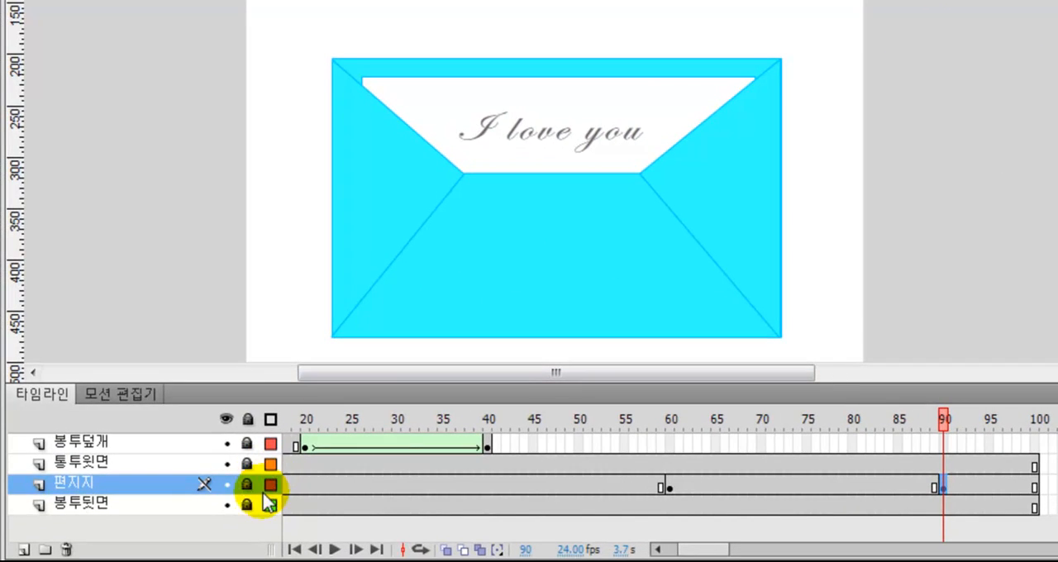
Unlock the 편지지 layer and move the letter at frame 90 straight up by about 80 px
{"action": "left_click", "coordinate": [247, 486]}
{"action": "left_click", "coordinate": [942, 488]}
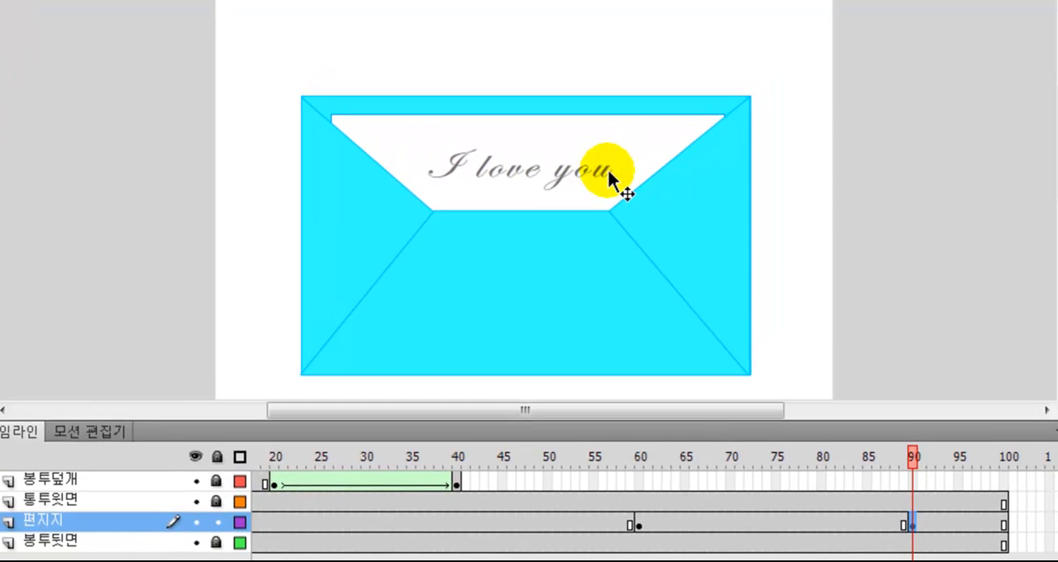
{"action": "left_click_drag", "start_coordinate": [607, 166], "coordinate": [606, 86]}
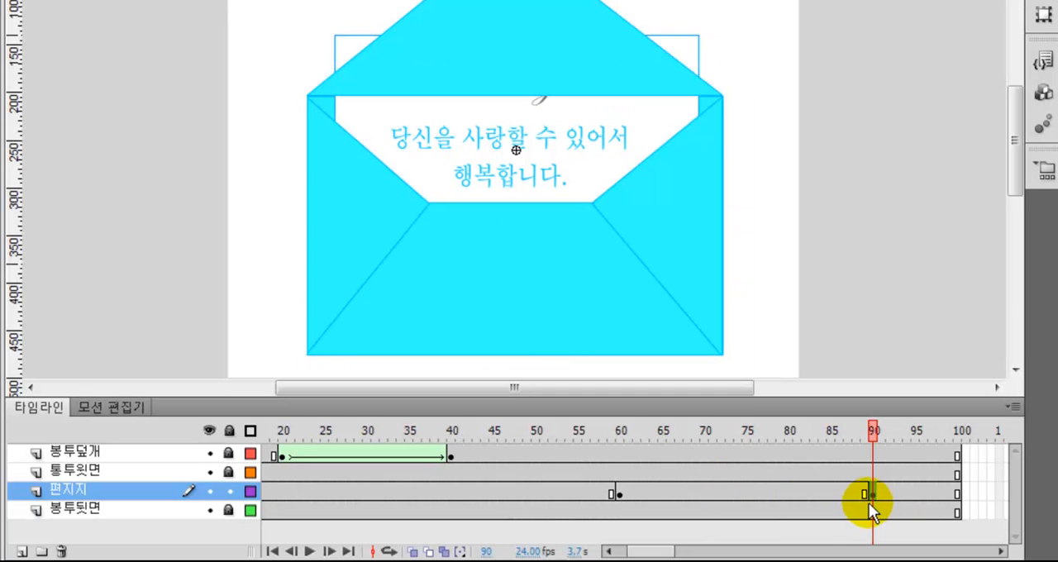
Compare the letter at frames 60 and 90, and create a classic tween between these keyframes on the 편지지 layer
{"action": "left_click", "coordinate": [620, 494]}
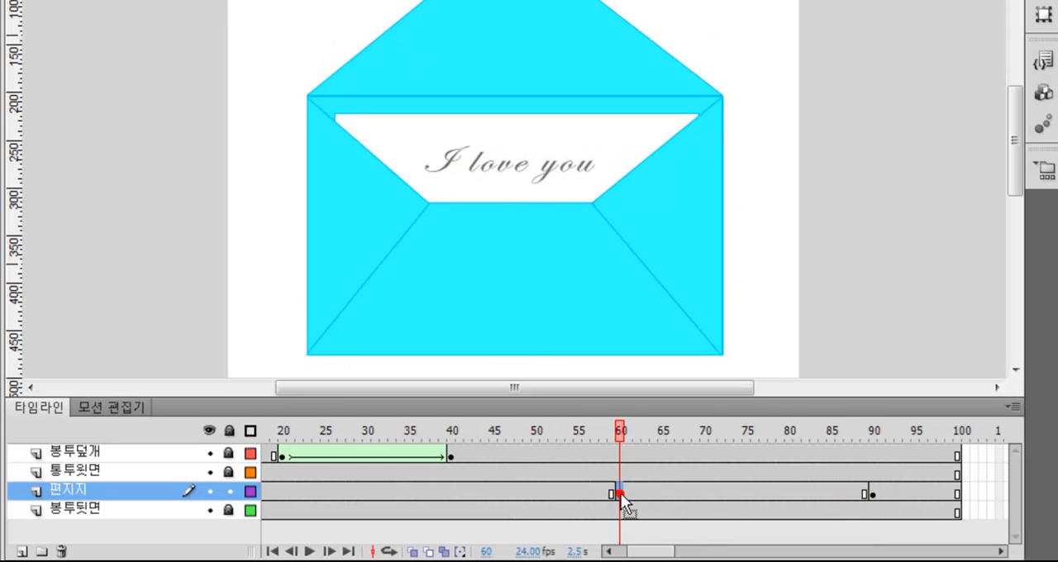
{"action": "left_click", "coordinate": [872, 493]}
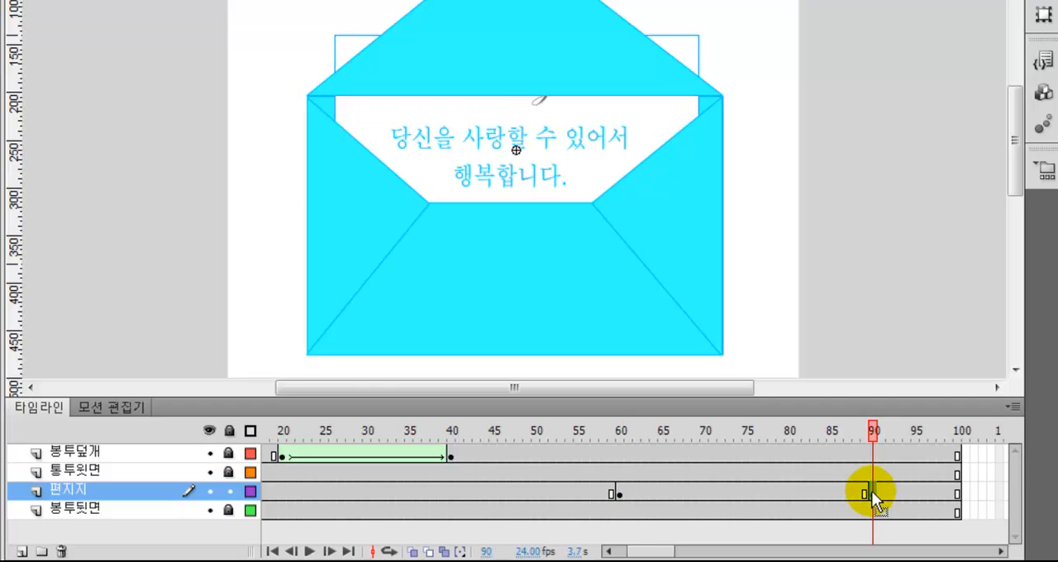
{"action": "right_click", "coordinate": [754, 491]}
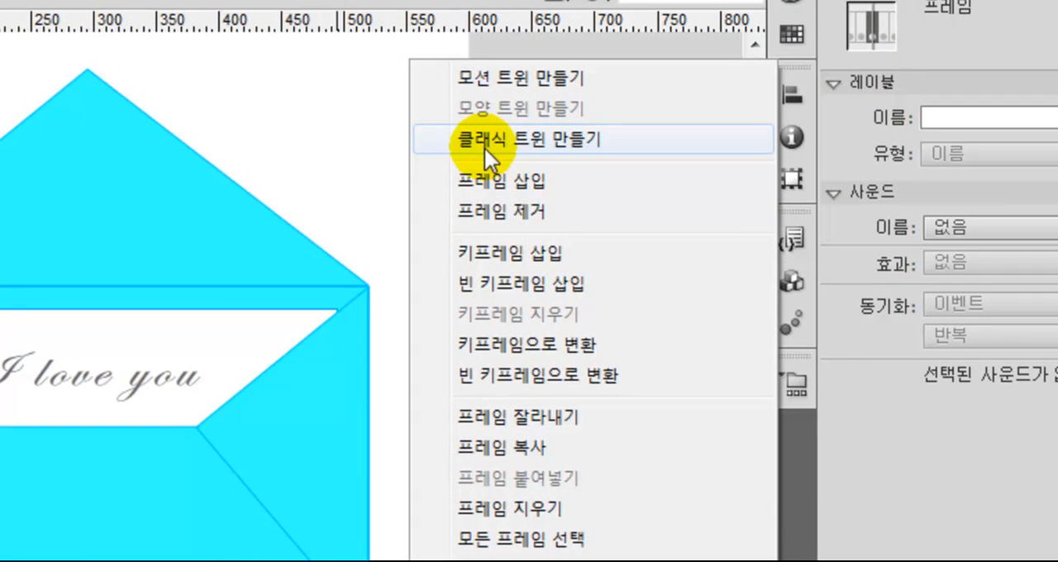
{"action": "left_click", "coordinate": [479, 142]}
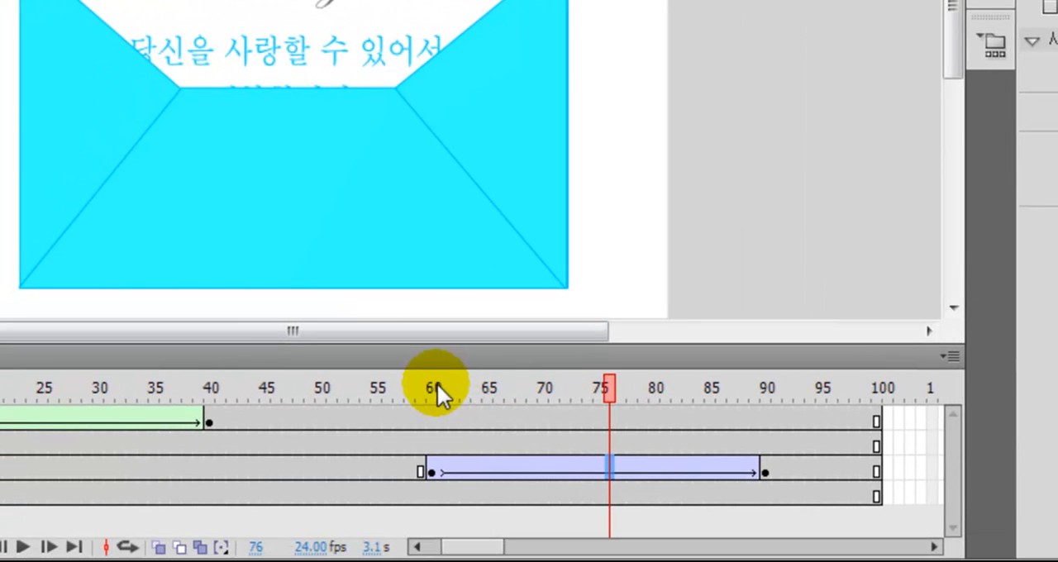
Scrub through the letter's tween and from frame 20 to 60 to examine how the flap and letter move and overlap
{"action": "left_click_drag", "start_coordinate": [436, 387], "coordinate": [651, 387]}
{"action": "left_click_drag", "start_coordinate": [684, 449], "coordinate": [755, 449]}
{"action": "left_click", "coordinate": [499, 266]}
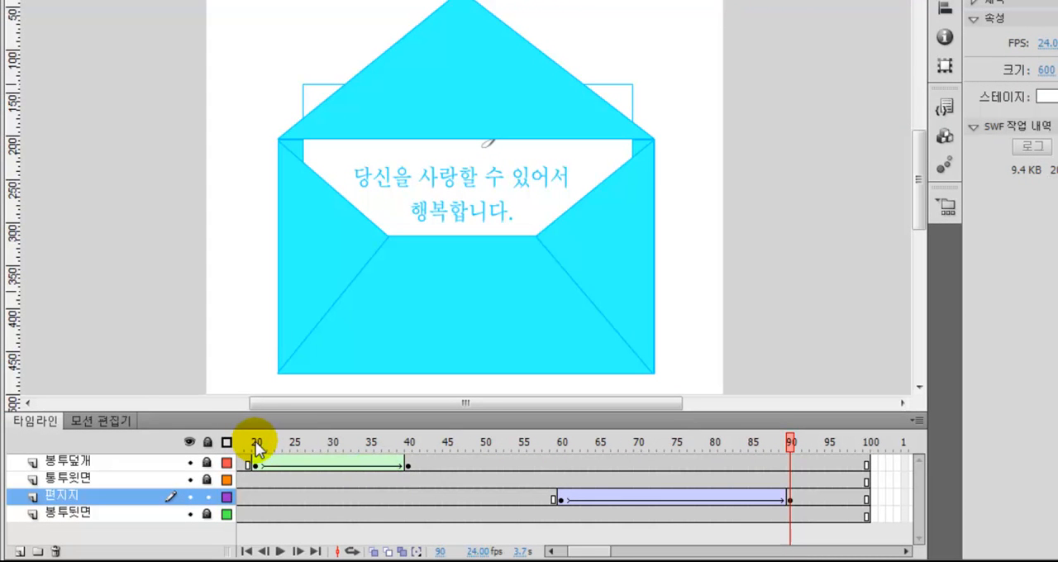
{"action": "left_click_drag", "start_coordinate": [256, 447], "coordinate": [559, 444]}
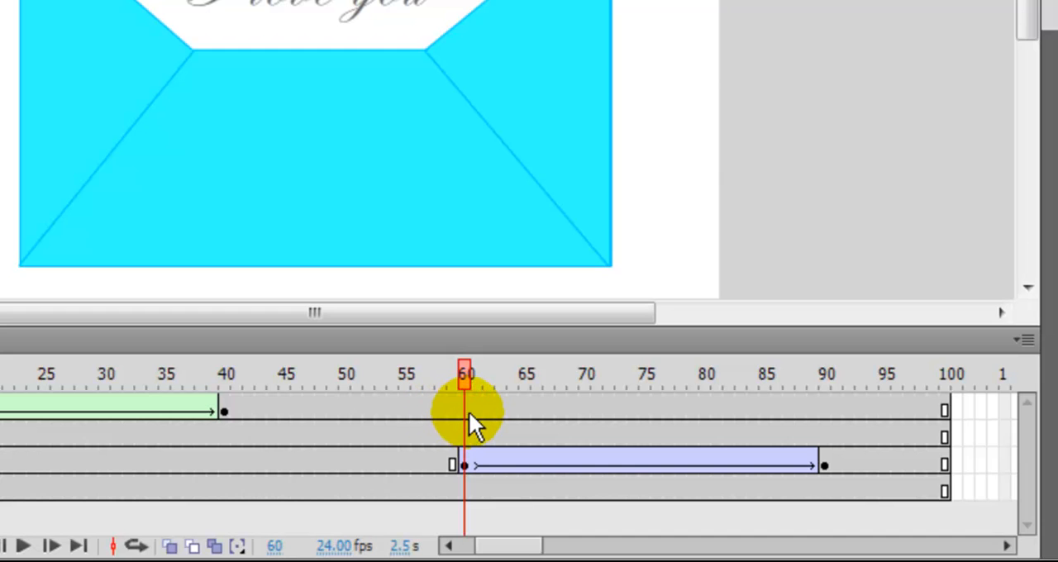
Insert a blank keyframe at frame 60 on the 봉투덮개 layer and scrub through the letter's tween to check it
{"action": "left_click", "coordinate": [466, 405]}
{"action": "left_click_drag", "start_coordinate": [466, 405], "coordinate": [464, 402]}
{"action": "right_click", "coordinate": [464, 404]}
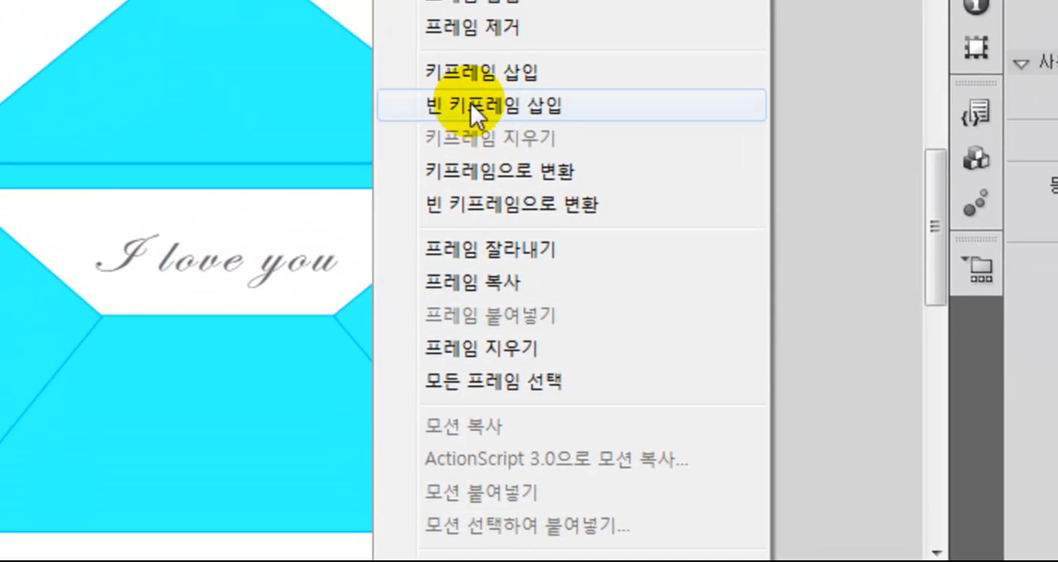
{"action": "left_click", "coordinate": [470, 106]}
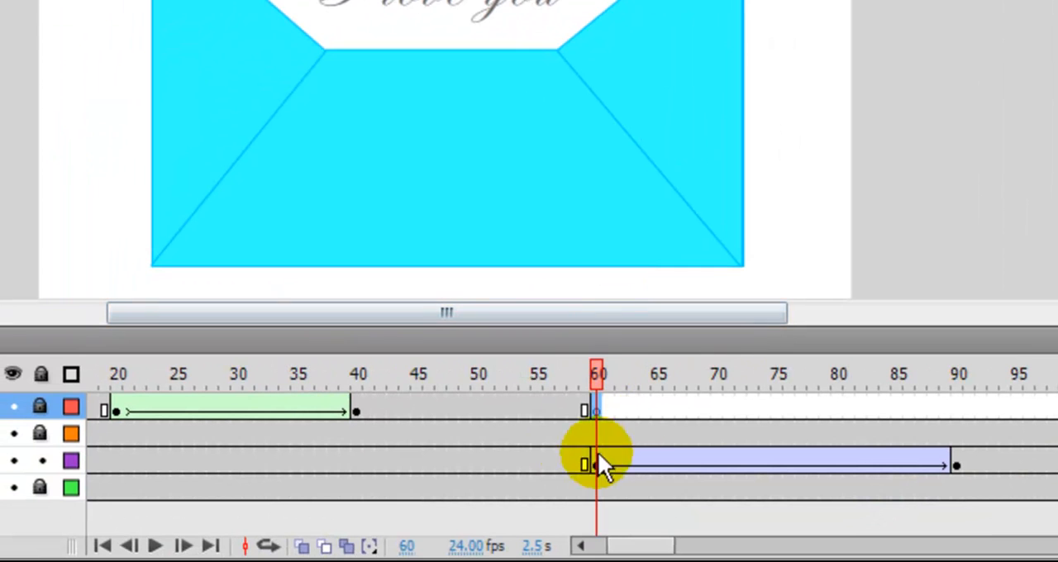
{"action": "left_click_drag", "start_coordinate": [603, 373], "coordinate": [722, 382]}
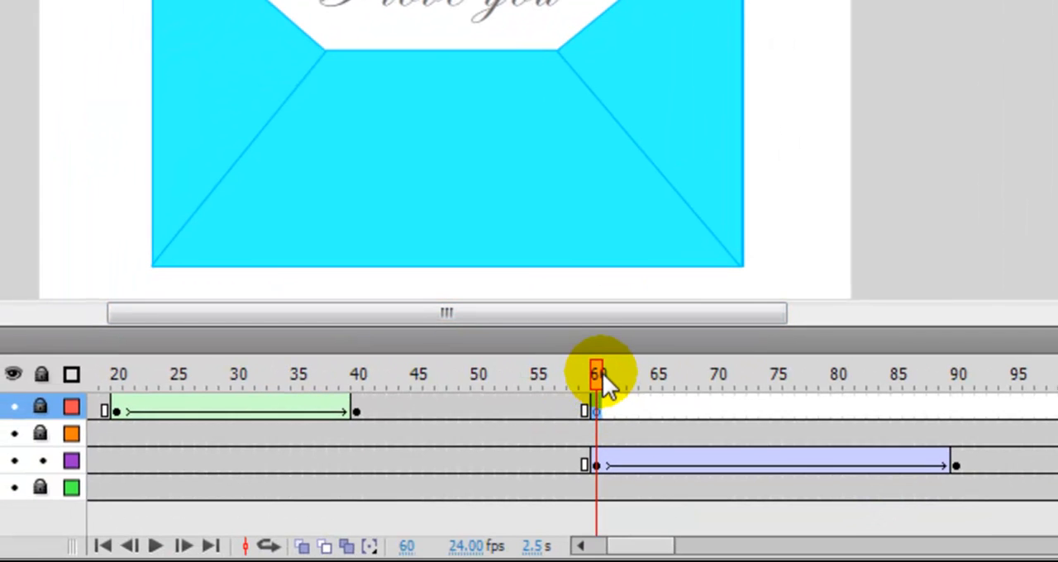
{"action": "left_click_drag", "start_coordinate": [650, 448], "coordinate": [798, 448]}
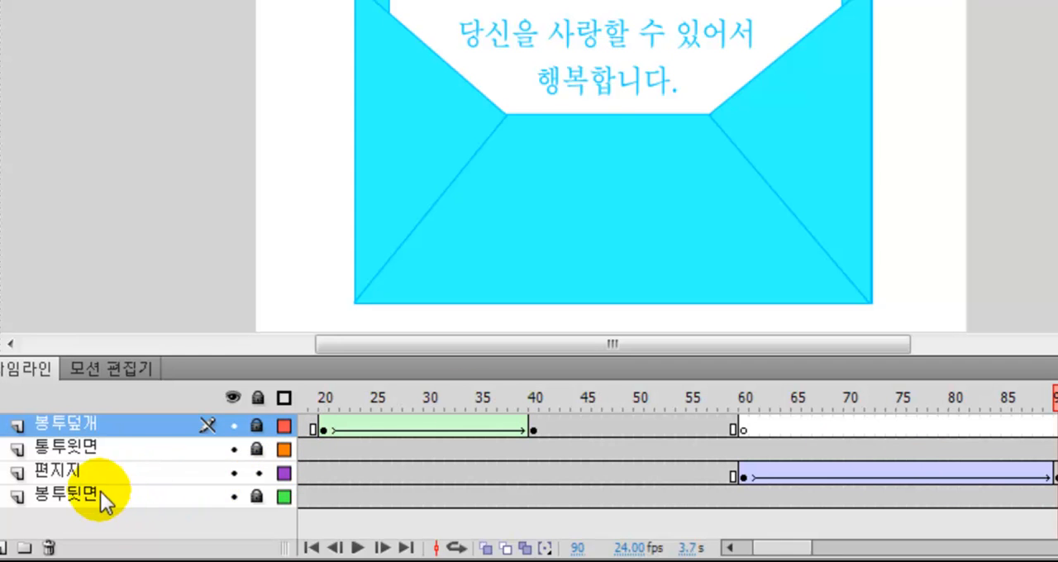
Lock the 편지지 layer and add a new layer named 봉투덮개(뒷쪽) directly above 봉투뒷면
{"action": "left_click", "coordinate": [258, 473]}
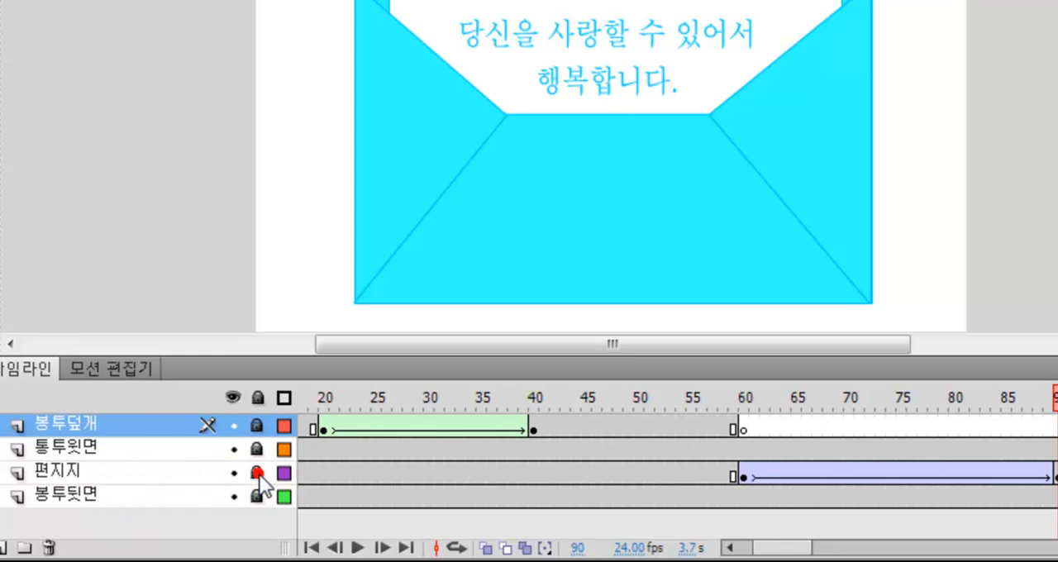
{"action": "left_click", "coordinate": [55, 498]}
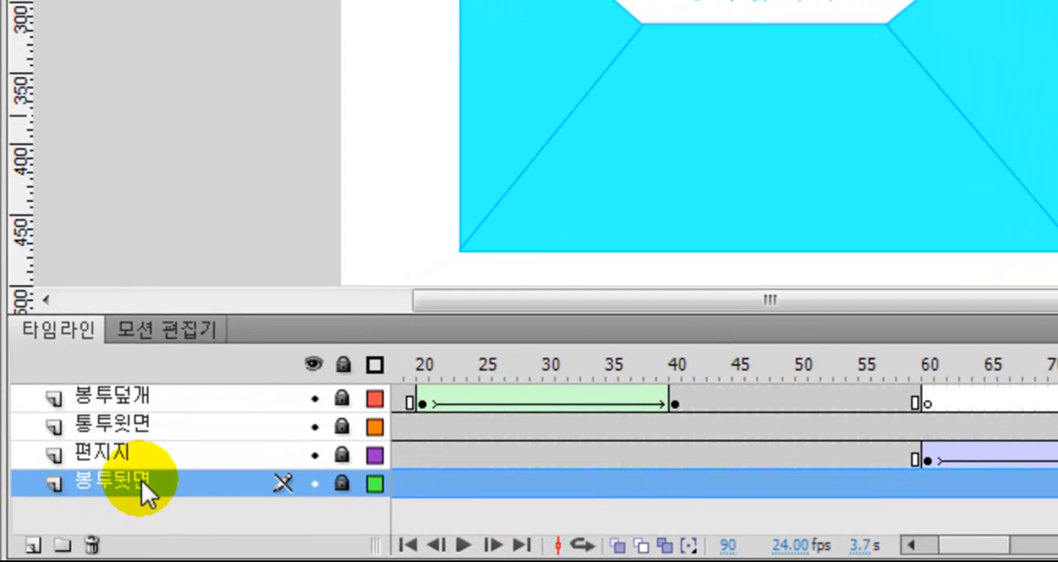
{"action": "left_click", "coordinate": [33, 546]}
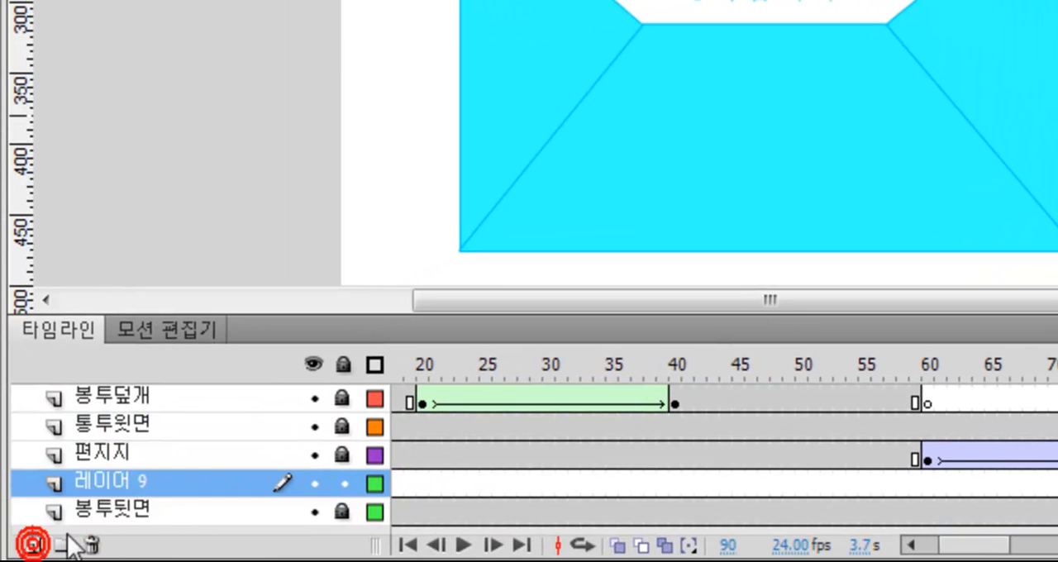
{"action": "double_click", "coordinate": [107, 484]}
{"action": "type", "text": "봉투더ㅍㄱㅐ("}
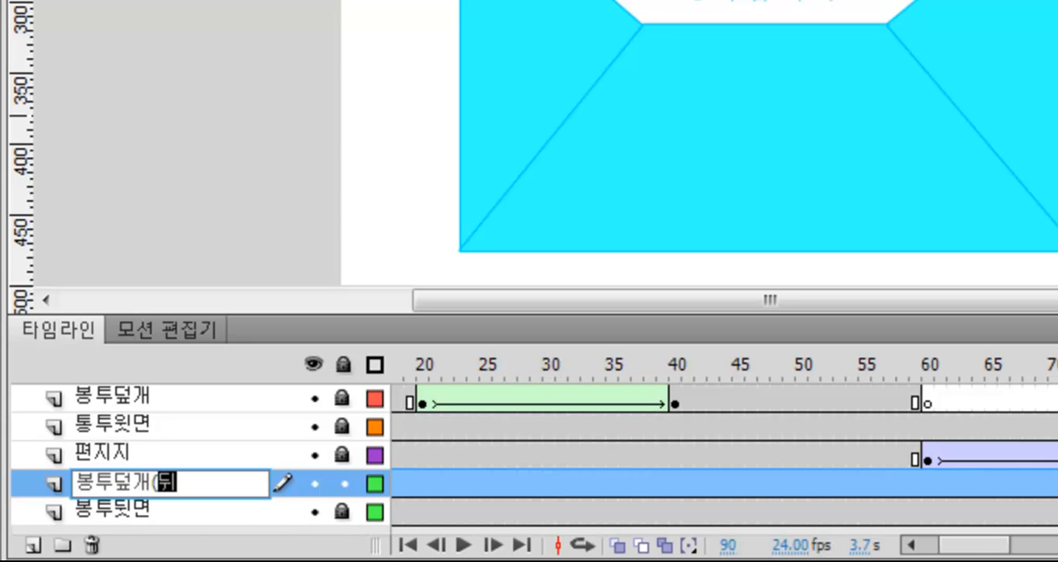
{"action": "type", "text": "뒷쪽)"}
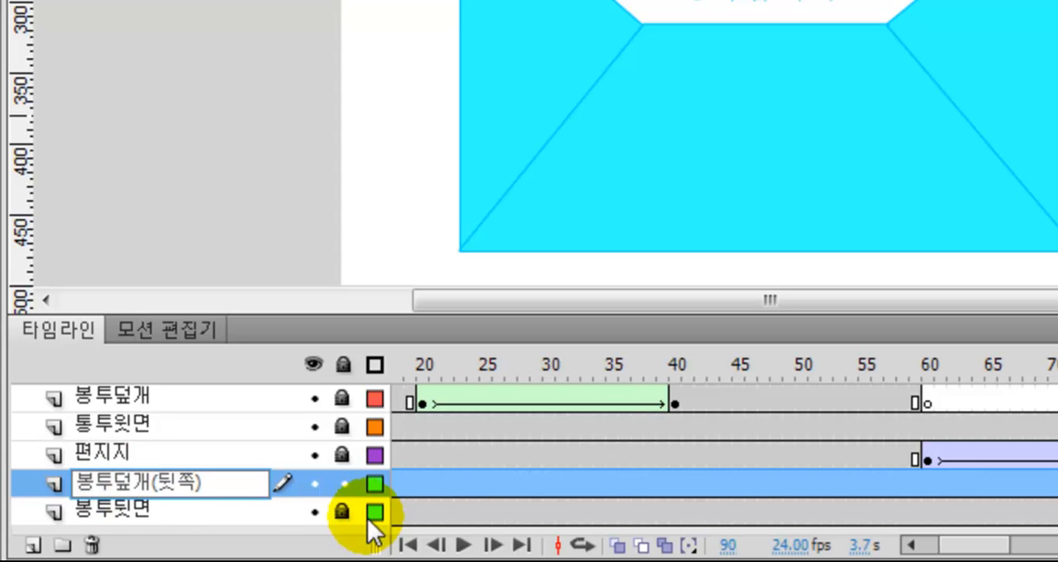
{"action": "left_click", "coordinate": [285, 489]}
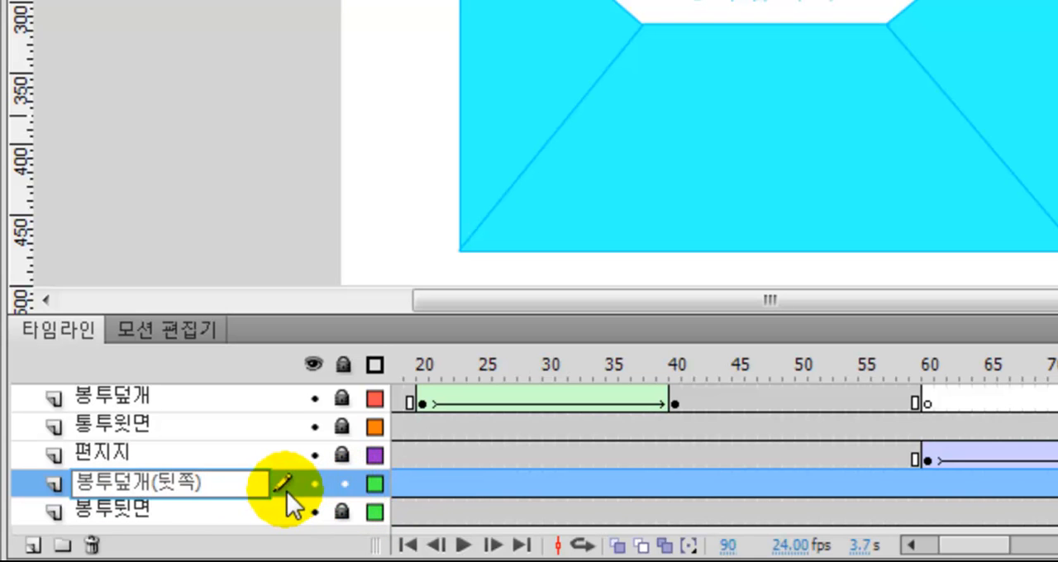
Copy the open-flap keyframe at frame 40 of 봉투덮개 to frame 60 of 봉투덮개(뒷쪽) and scrub through the letter's rise
{"action": "left_click", "coordinate": [929, 486]}
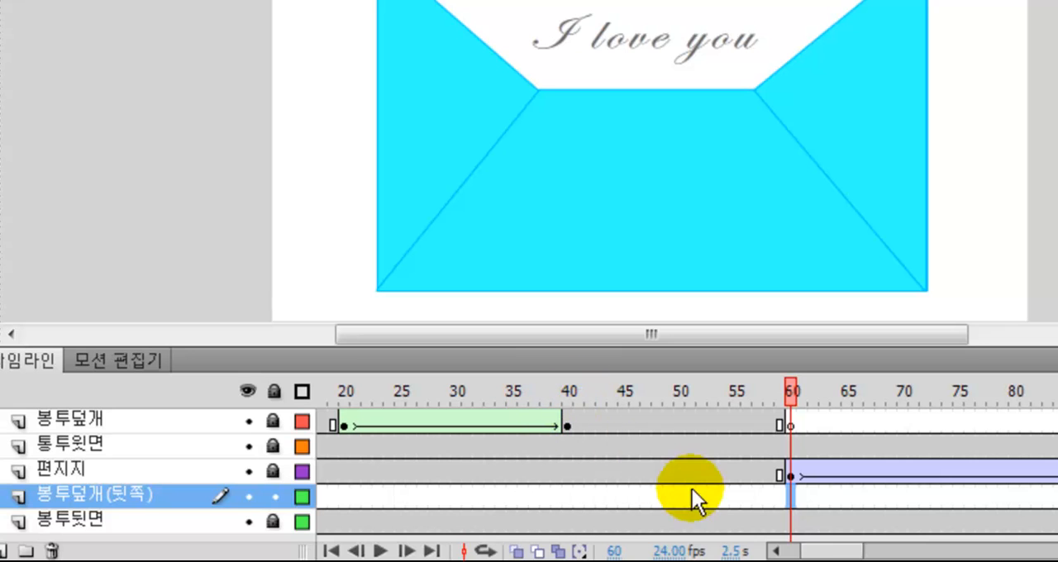
{"action": "left_click", "coordinate": [789, 496]}
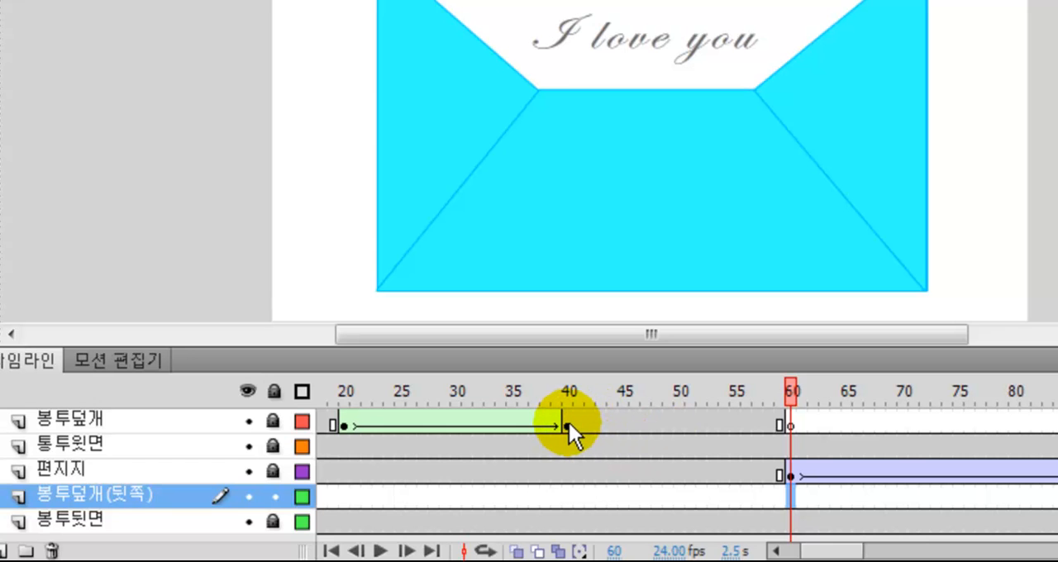
{"action": "left_click", "coordinate": [568, 422]}
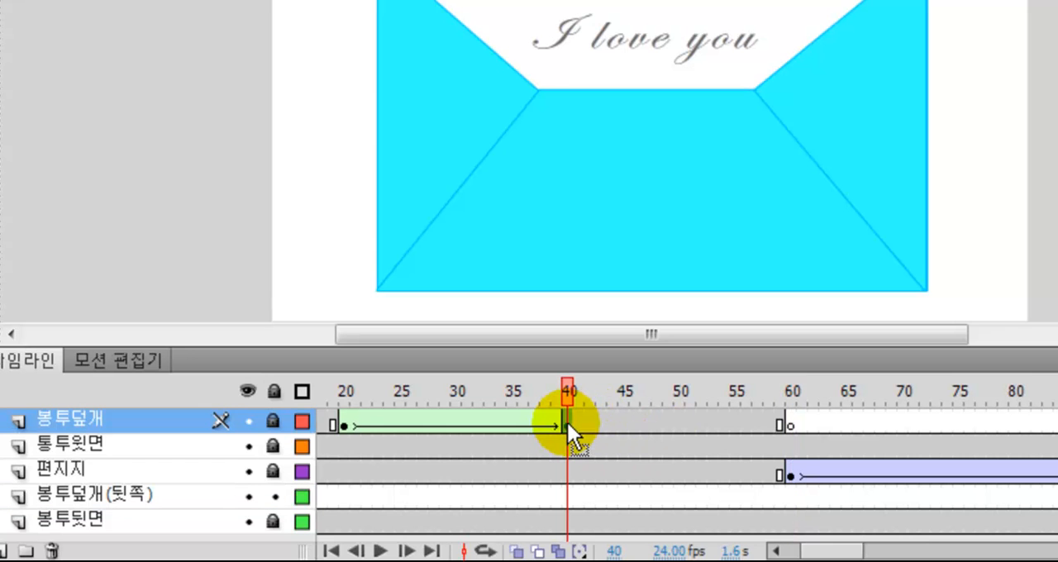
{"action": "right_click", "coordinate": [568, 420]}
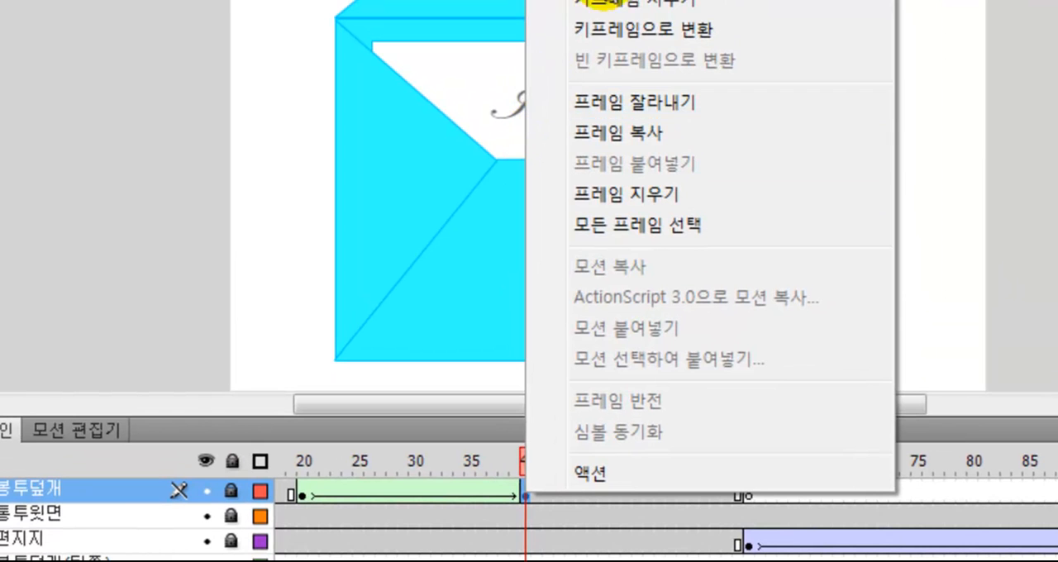
{"action": "left_click", "coordinate": [652, 133]}
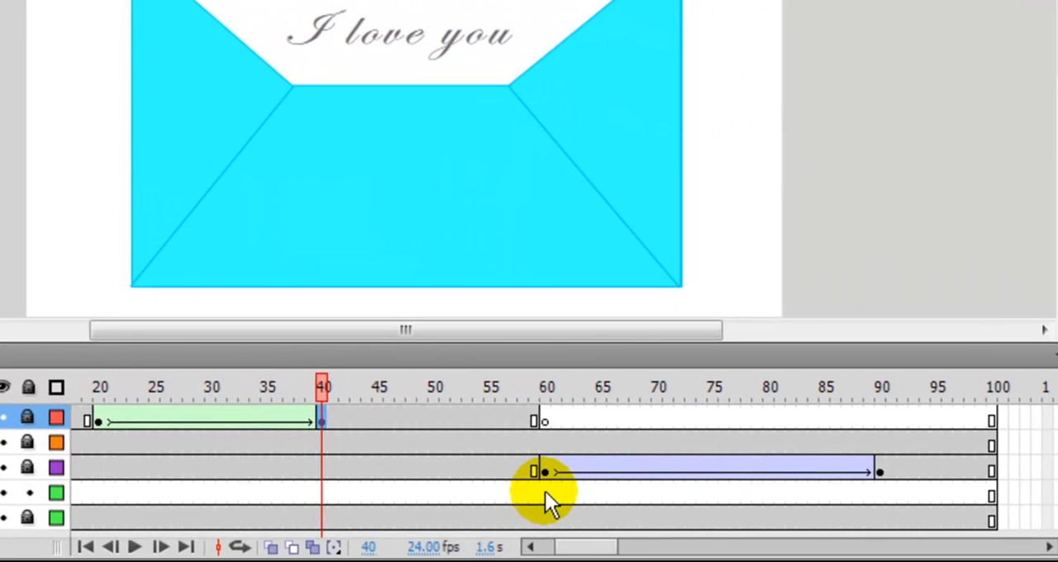
{"action": "left_click", "coordinate": [544, 491]}
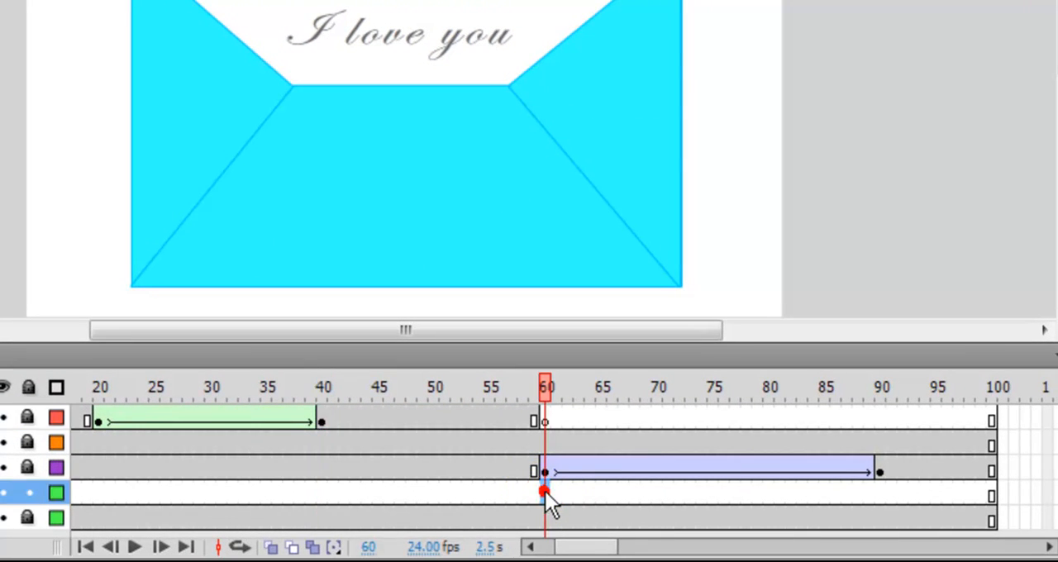
{"action": "right_click", "coordinate": [545, 491]}
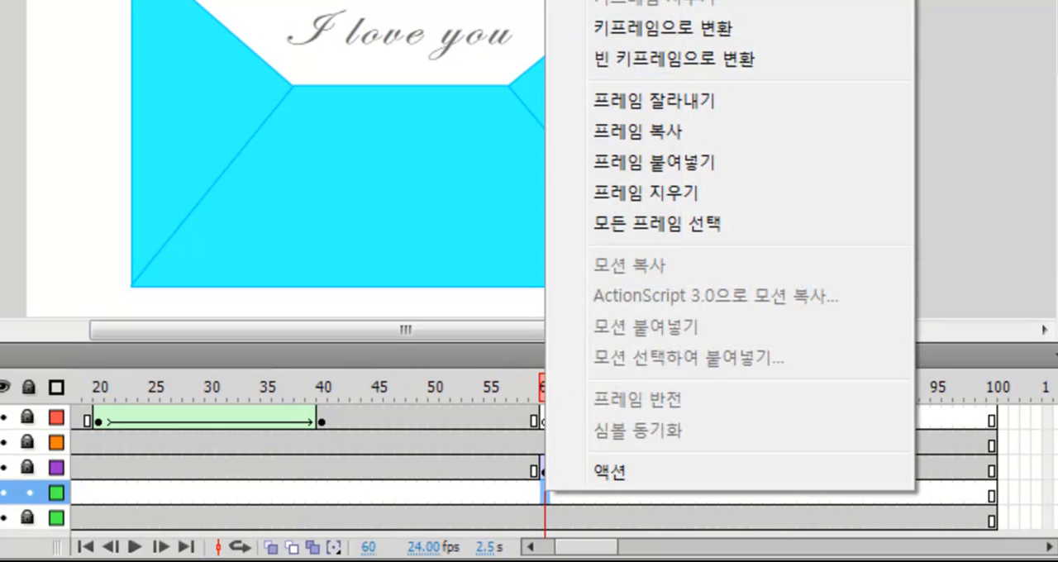
{"action": "left_click", "coordinate": [659, 162]}
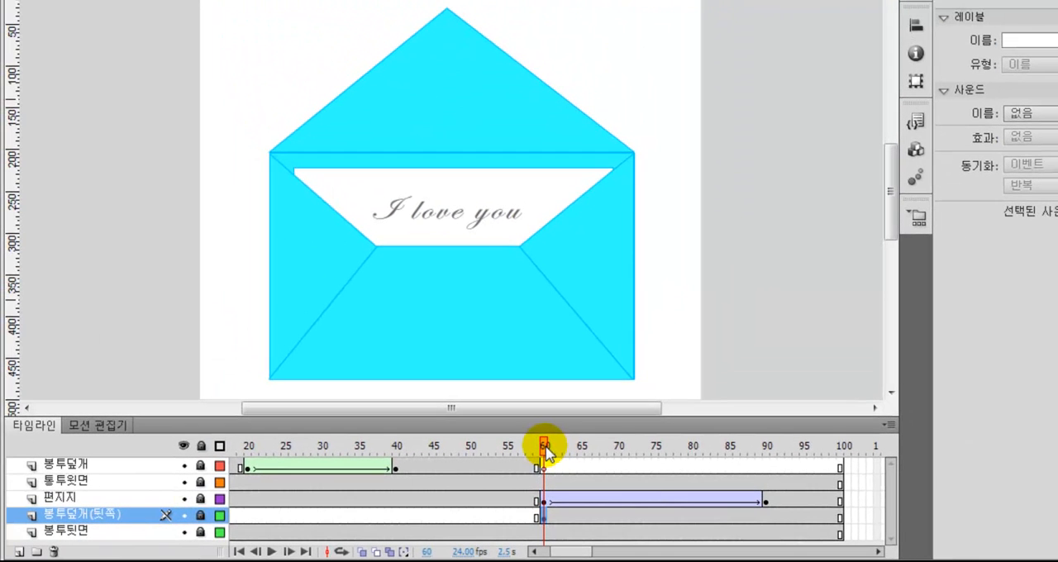
{"action": "left_click_drag", "start_coordinate": [546, 453], "coordinate": [768, 471]}
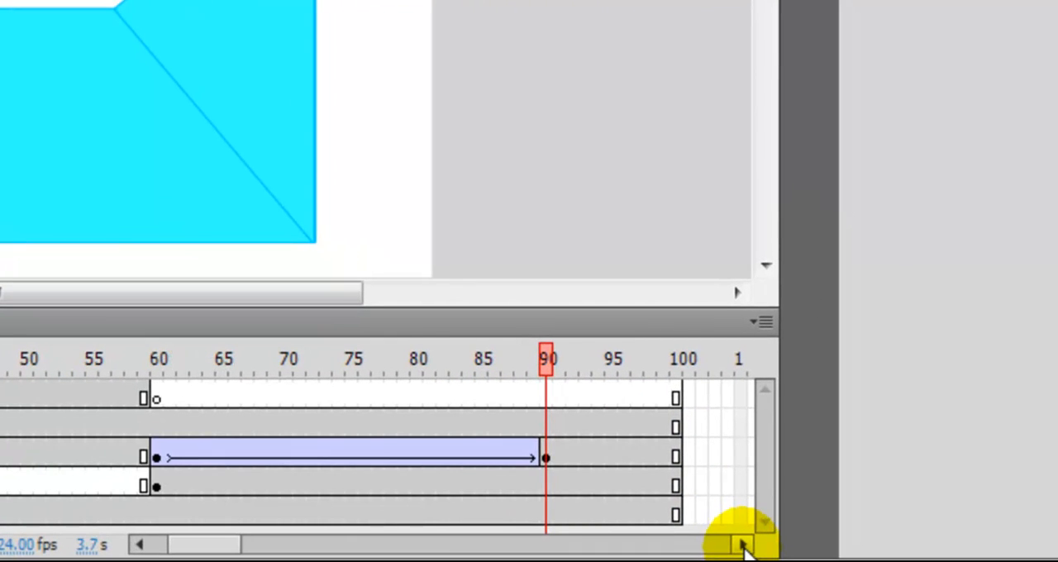
Extend all five layers to frame 200 by inserting frames there
{"action": "left_click", "coordinate": [743, 546]}
{"action": "left_click", "coordinate": [744, 546]}
{"action": "left_click", "coordinate": [743, 545]}
{"action": "left_click", "coordinate": [743, 546]}
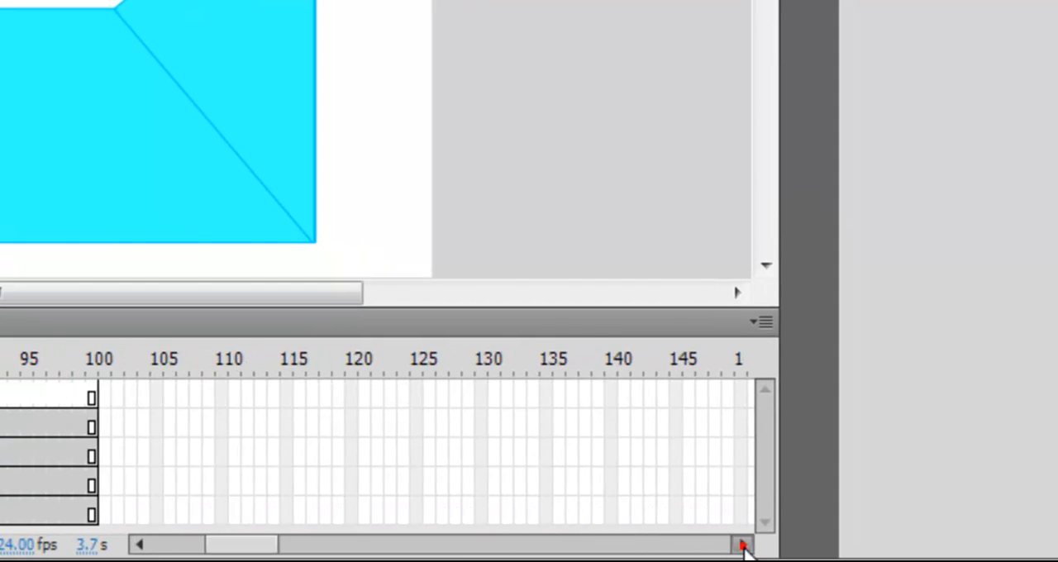
{"action": "left_click", "coordinate": [744, 546]}
{"action": "left_click", "coordinate": [743, 546]}
{"action": "left_click", "coordinate": [744, 546]}
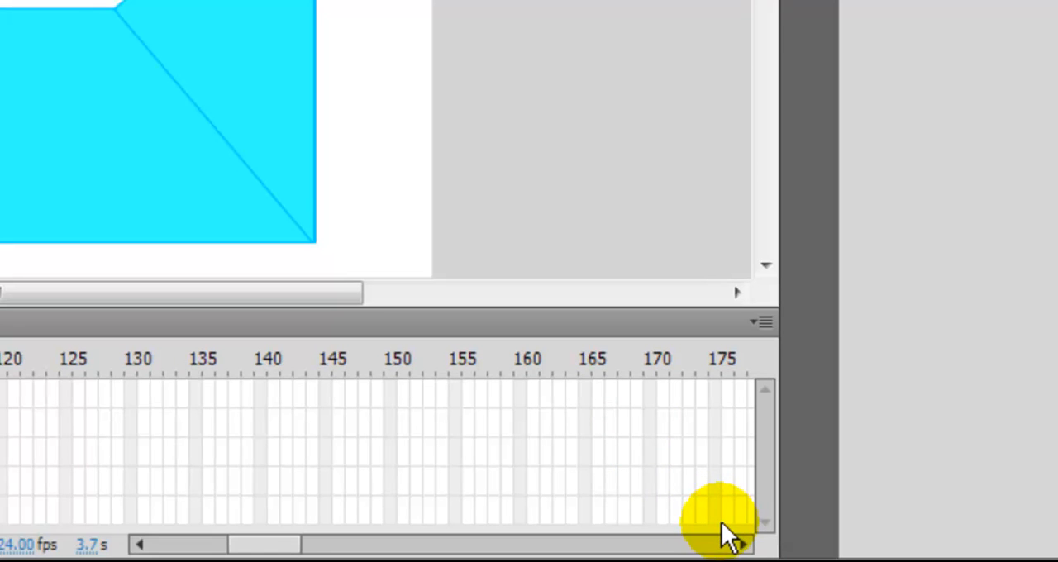
{"action": "left_click", "coordinate": [743, 546]}
{"action": "left_click", "coordinate": [744, 545]}
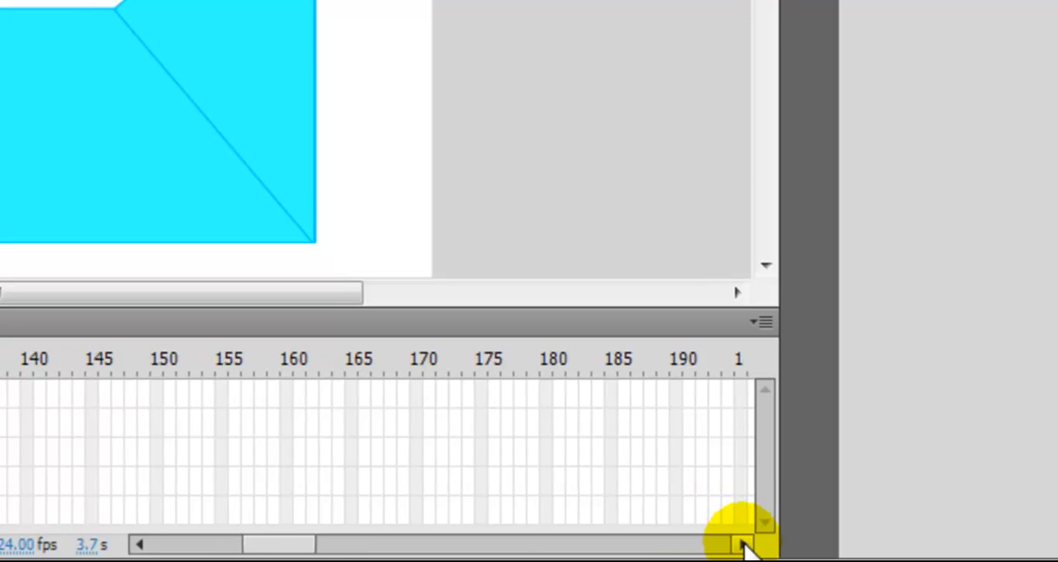
{"action": "left_click", "coordinate": [743, 546]}
{"action": "left_click_drag", "start_coordinate": [691, 383], "coordinate": [690, 506]}
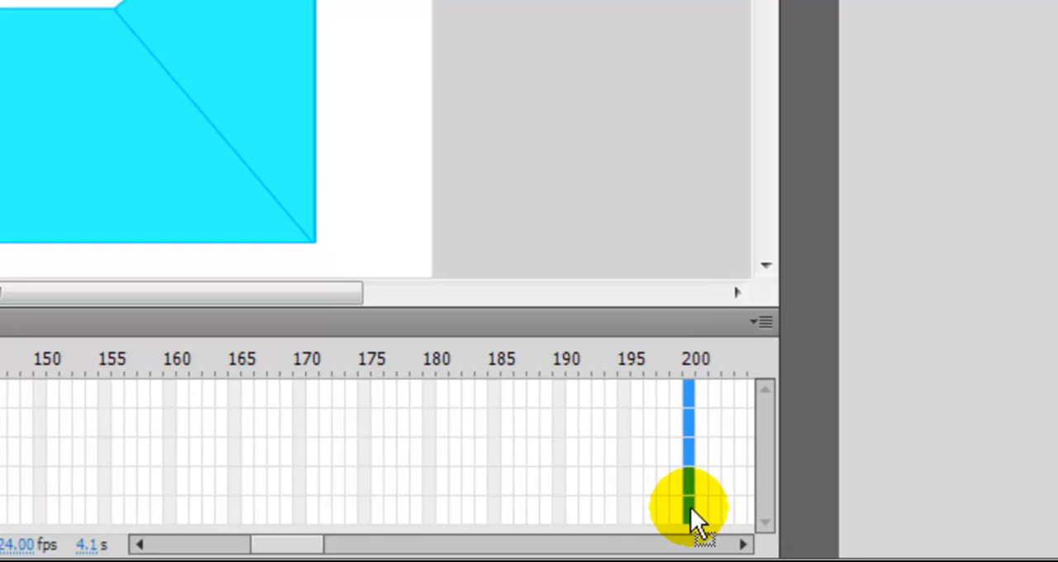
{"action": "right_click", "coordinate": [690, 507]}
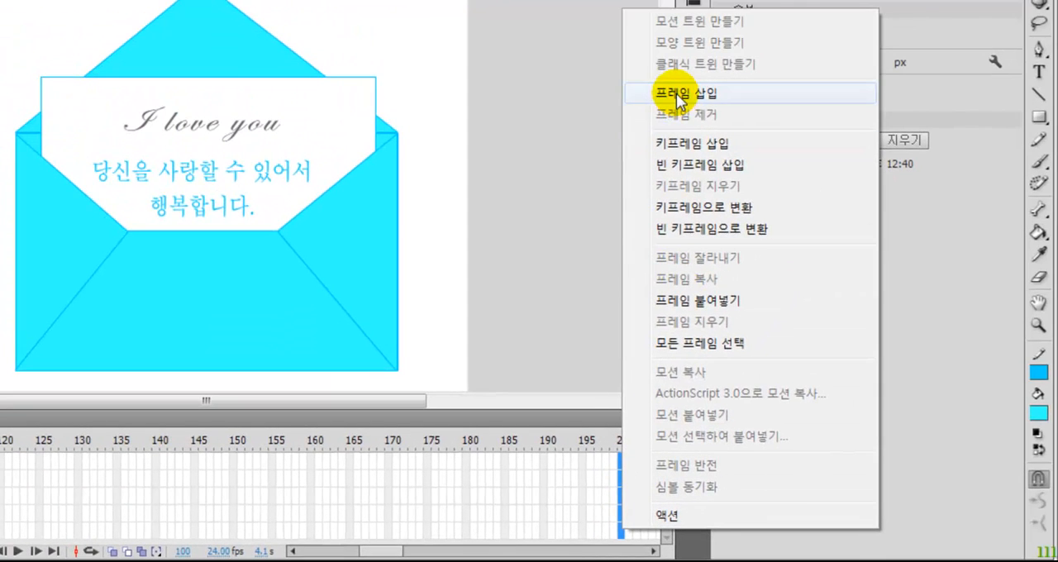
{"action": "left_click", "coordinate": [760, 0]}
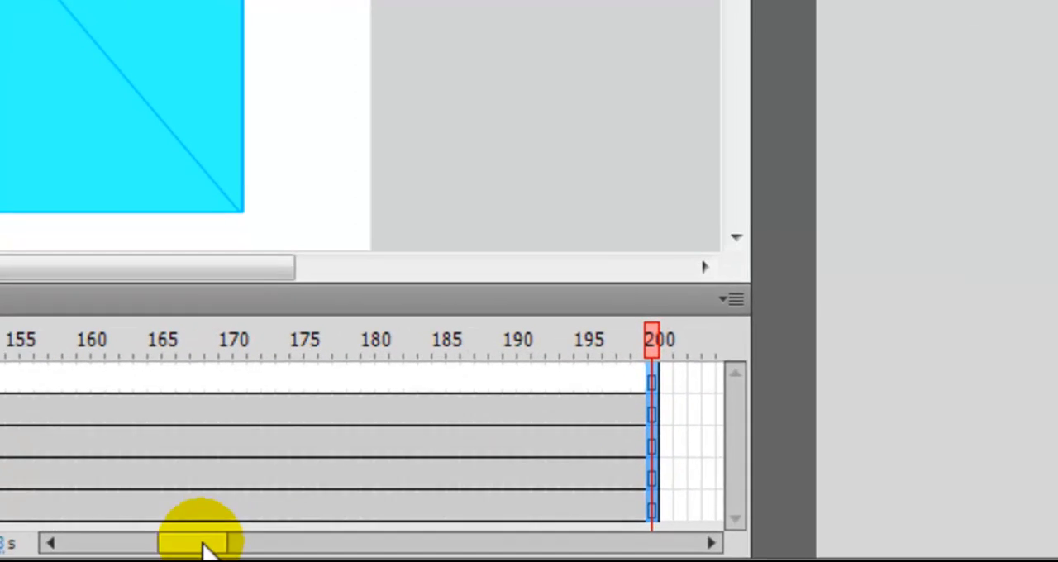
Test the movie to watch the whole envelope animation, and close the preview
{"action": "left_click_drag", "start_coordinate": [171, 556], "coordinate": [70, 550]}
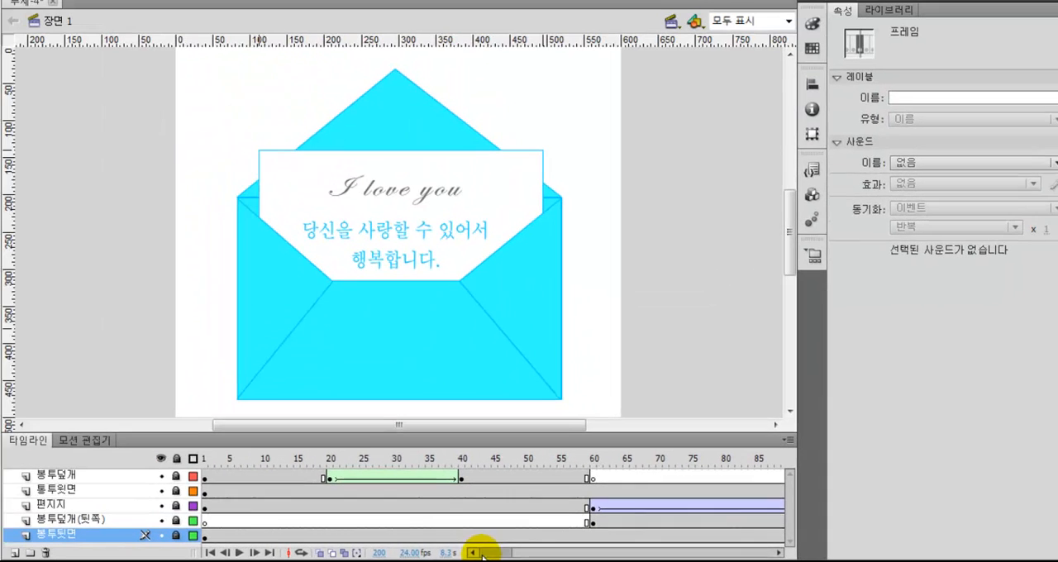
{"action": "key", "text": "ctrl+Return"}
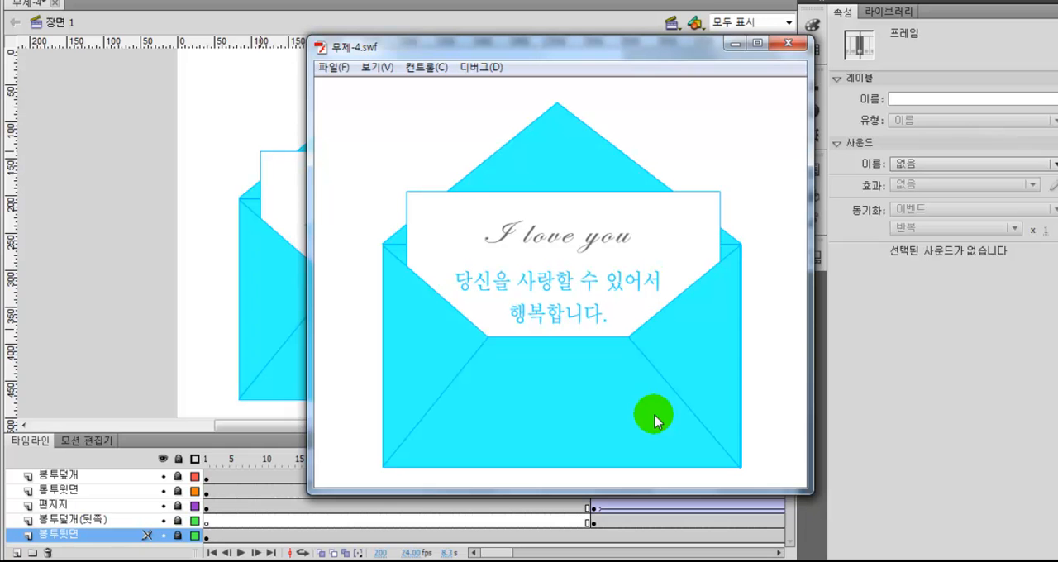
{"action": "left_click", "coordinate": [789, 46]}
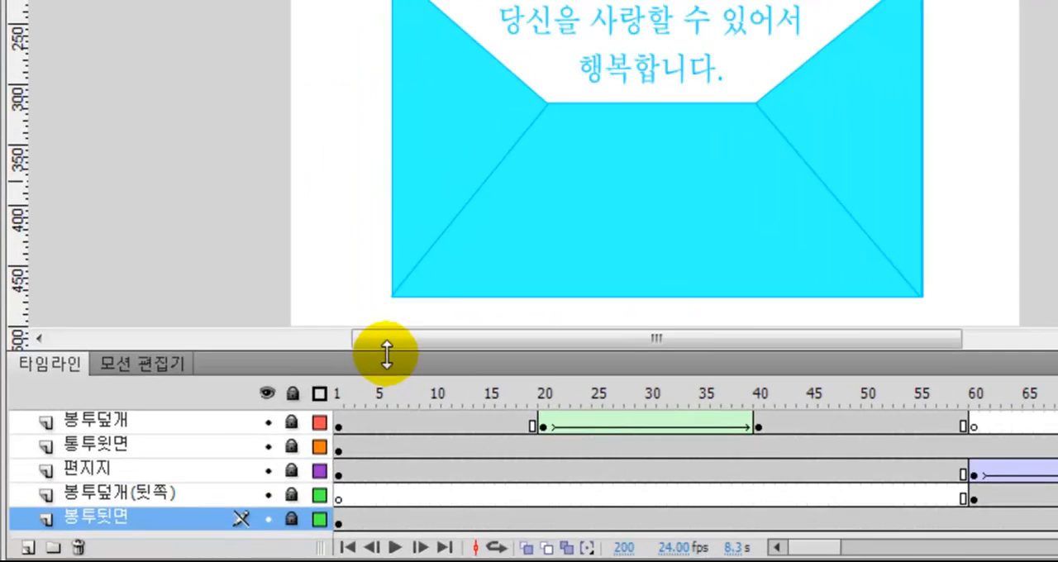
Enlarge the timeline area and add a new layer above the 봉투덮개 layer
{"action": "left_click_drag", "start_coordinate": [234, 433], "coordinate": [246, 394]}
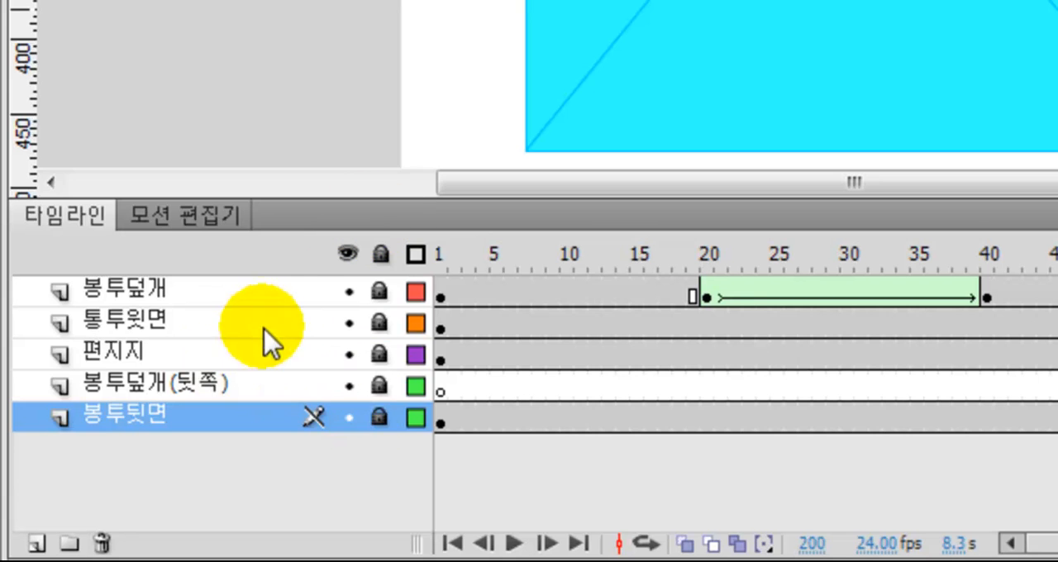
{"action": "left_click", "coordinate": [225, 293]}
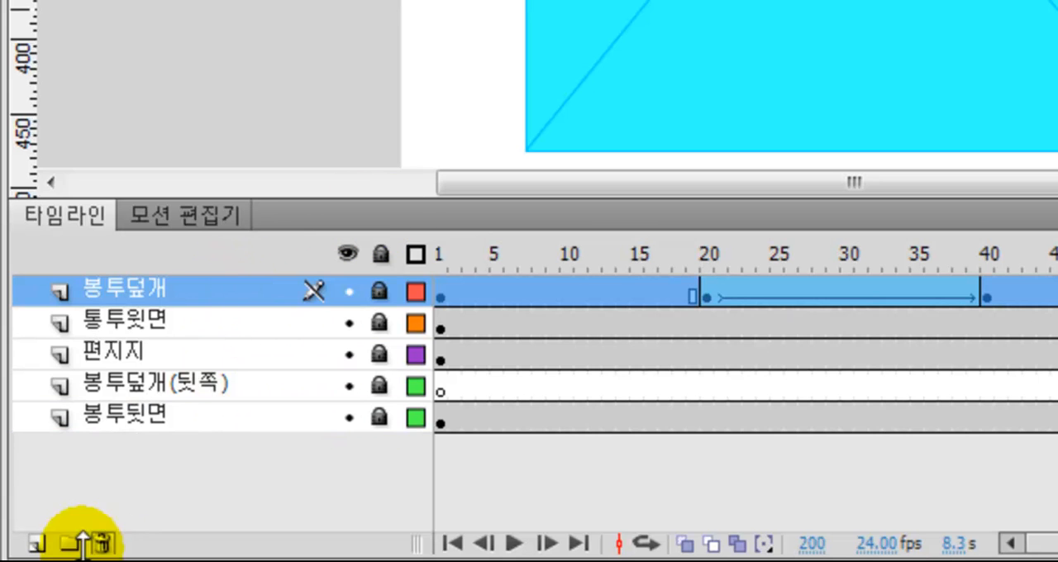
{"action": "left_click", "coordinate": [35, 543]}
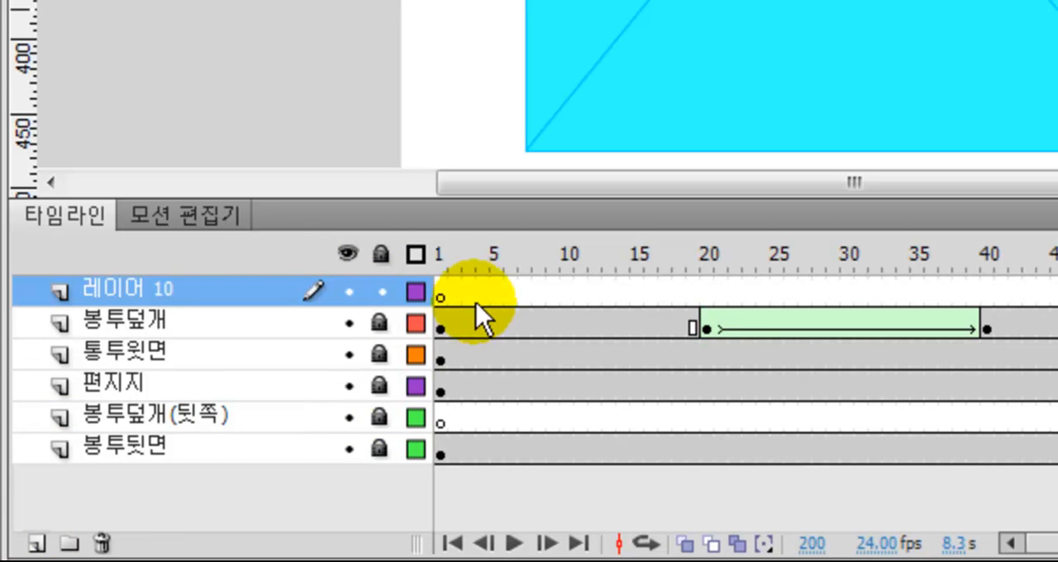
Import the image 하트.png from the desktop to the stage at frame 1 of the new top layer
{"action": "left_click", "coordinate": [438, 296]}
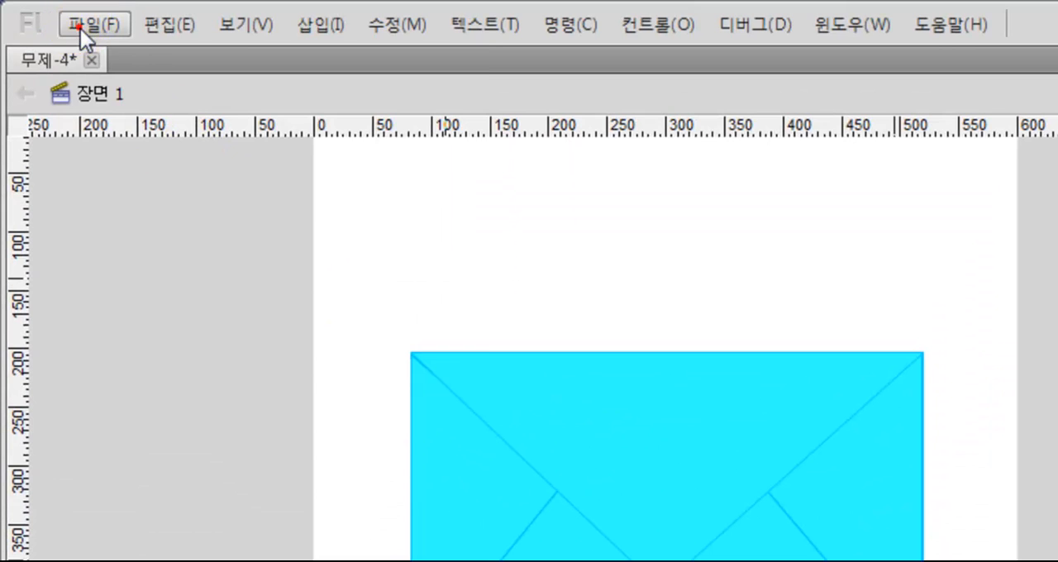
{"action": "left_click", "coordinate": [83, 26]}
{"action": "mouse_move", "coordinate": [222, 447]}
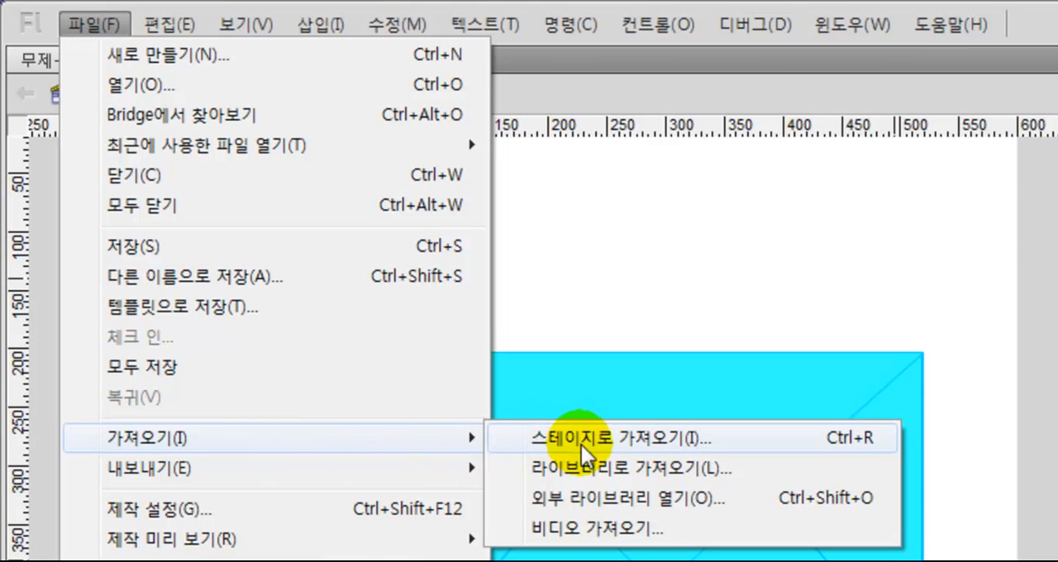
{"action": "left_click", "coordinate": [661, 439]}
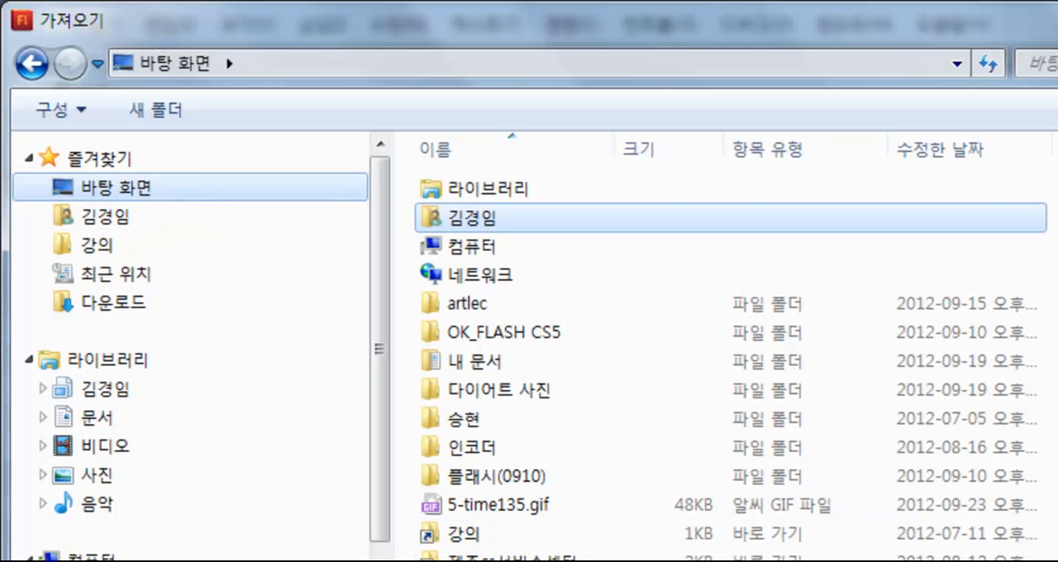
{"action": "left_click", "coordinate": [430, 532]}
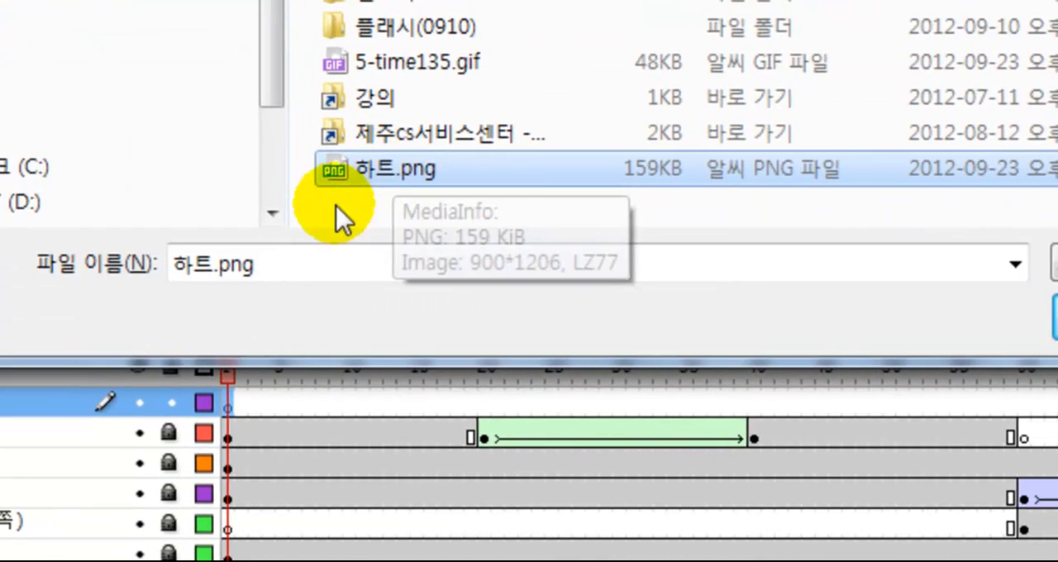
{"action": "left_click", "coordinate": [908, 324]}
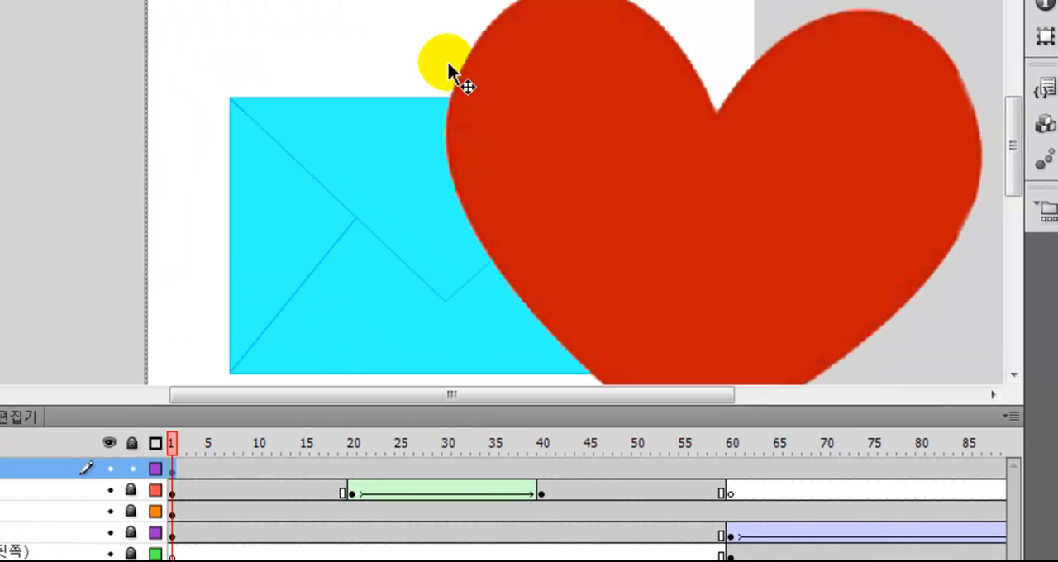
Move the heart image onto the stage, scale it down to a small picture, and place it near the envelope's lower-right corner
{"action": "left_click_drag", "start_coordinate": [621, 80], "coordinate": [570, 237]}
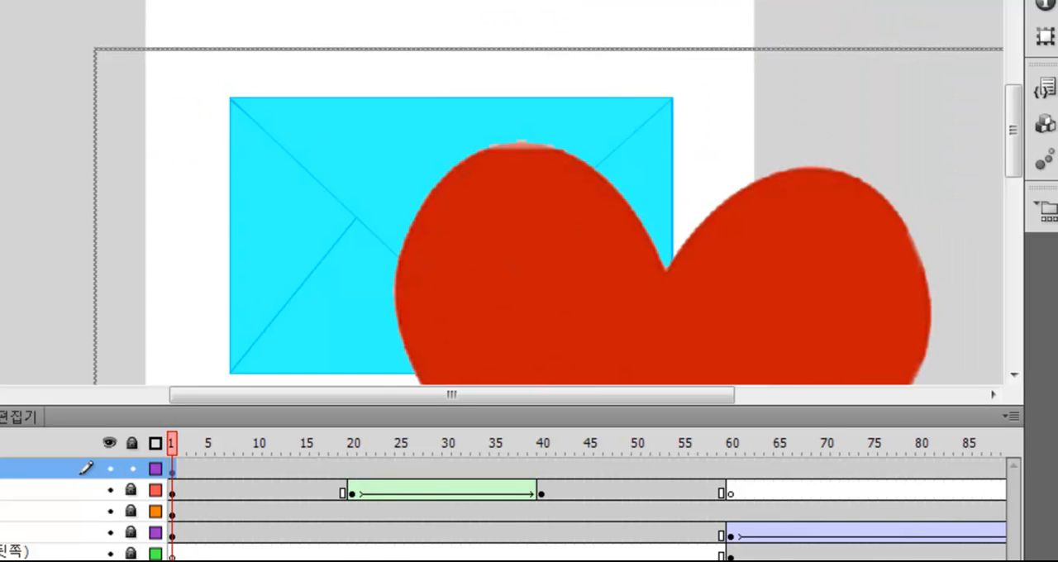
{"action": "key", "text": "q"}
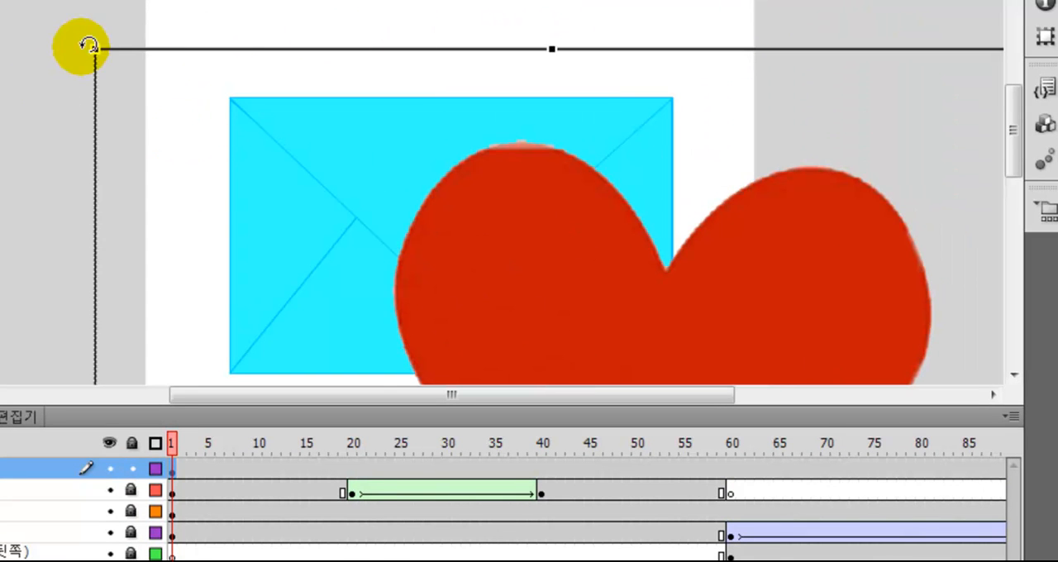
{"action": "left_click_drag", "start_coordinate": [95, 50], "coordinate": [537, 273]}
{"action": "left_click_drag", "start_coordinate": [589, 304], "coordinate": [366, 304]}
{"action": "left_click_drag", "start_coordinate": [367, 305], "coordinate": [591, 305]}
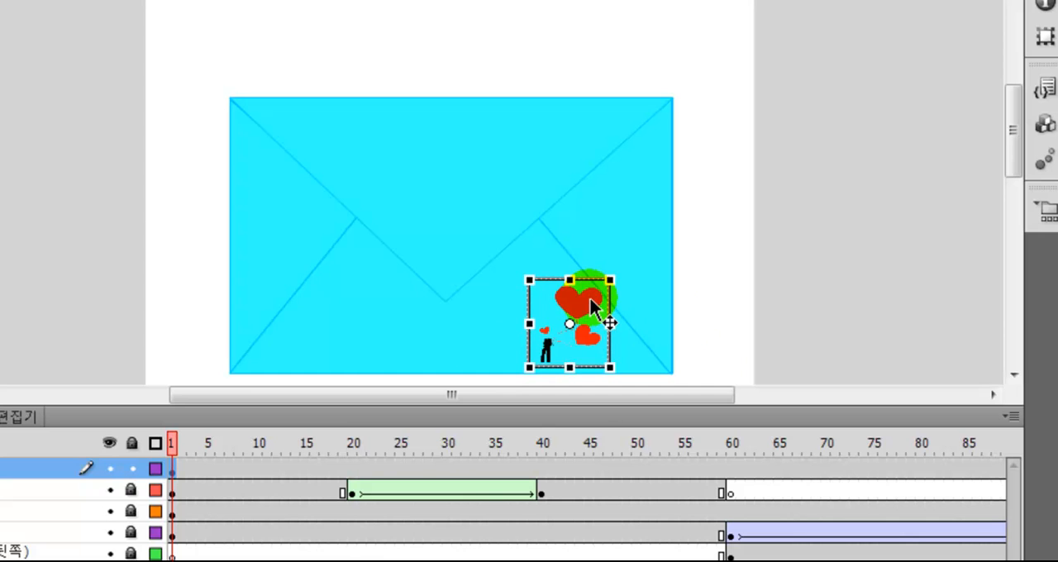
Flip the small heart image horizontally and place it nearer the envelope's right edge
{"action": "left_click", "coordinate": [615, 325]}
{"action": "left_click", "coordinate": [578, 314]}
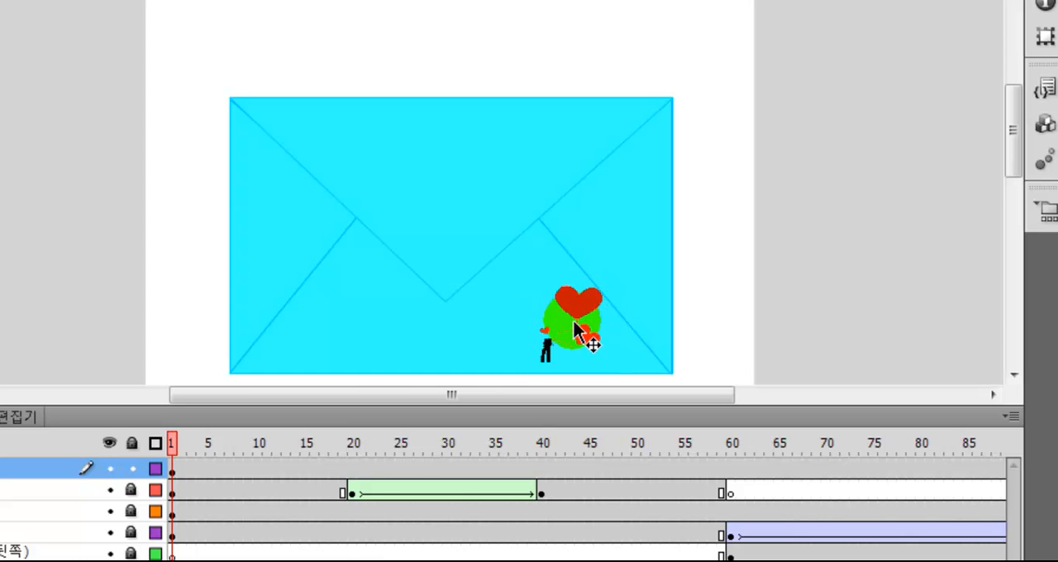
{"action": "left_click", "coordinate": [609, 321]}
{"action": "left_click_drag", "start_coordinate": [538, 324], "coordinate": [610, 303]}
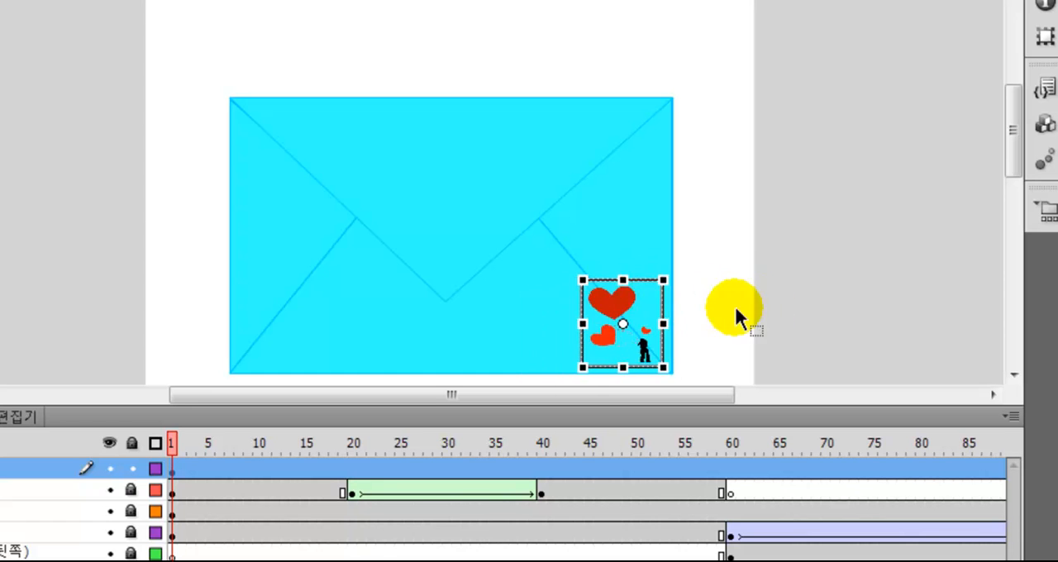
{"action": "left_click", "coordinate": [689, 301]}
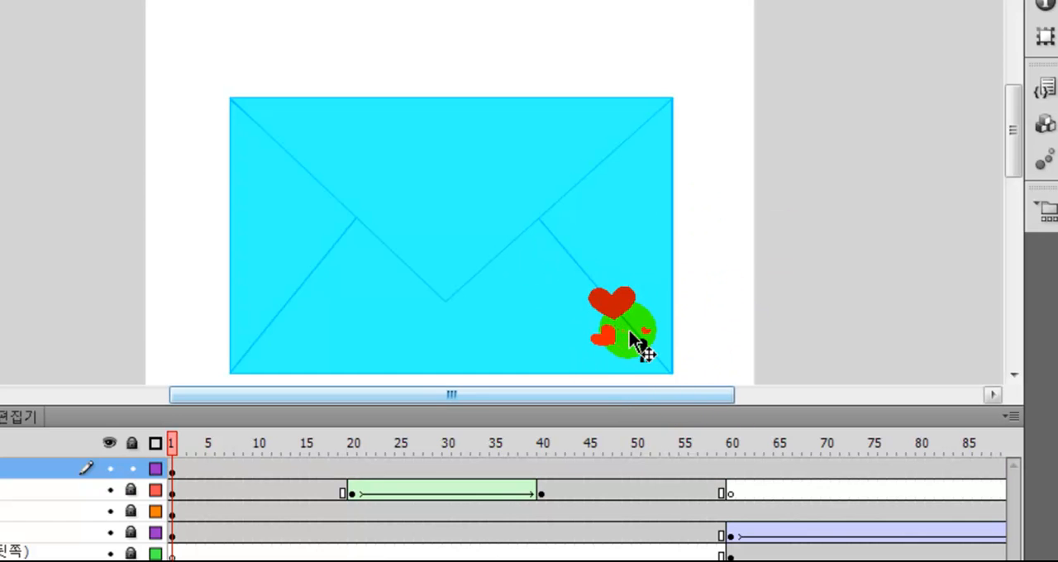
Enlarge the flipped heart image slightly and shift it up so it fits inside the envelope's lower-right corner
{"action": "left_click", "coordinate": [616, 299]}
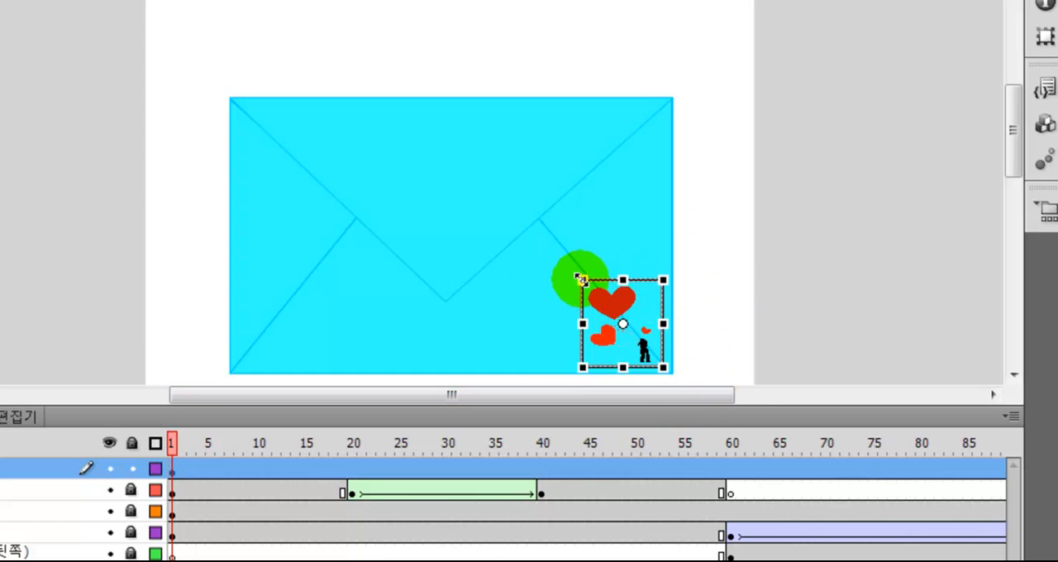
{"action": "left_click_drag", "start_coordinate": [582, 280], "coordinate": [567, 261]}
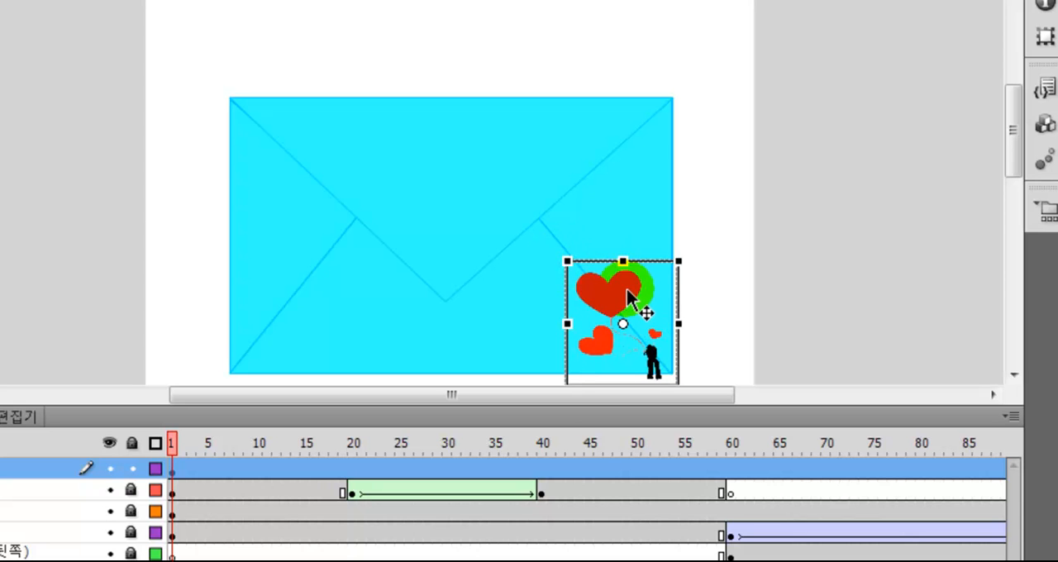
{"action": "left_click_drag", "start_coordinate": [627, 294], "coordinate": [622, 280]}
{"action": "left_click", "coordinate": [699, 281]}
{"action": "left_click", "coordinate": [778, 347]}
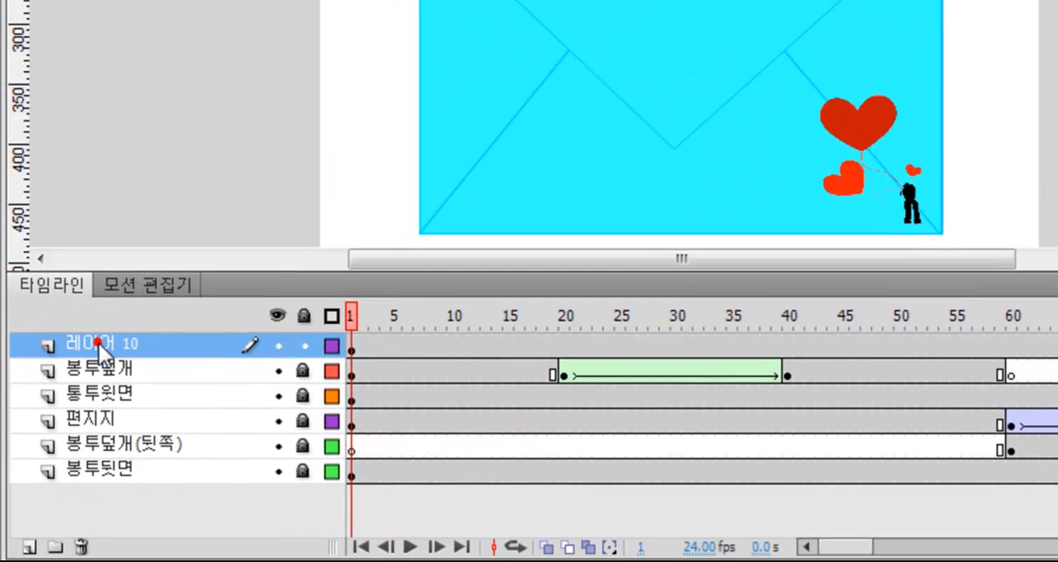
Rename the heart image's layer to 하트그림 and lock it
{"action": "double_click", "coordinate": [96, 341]}
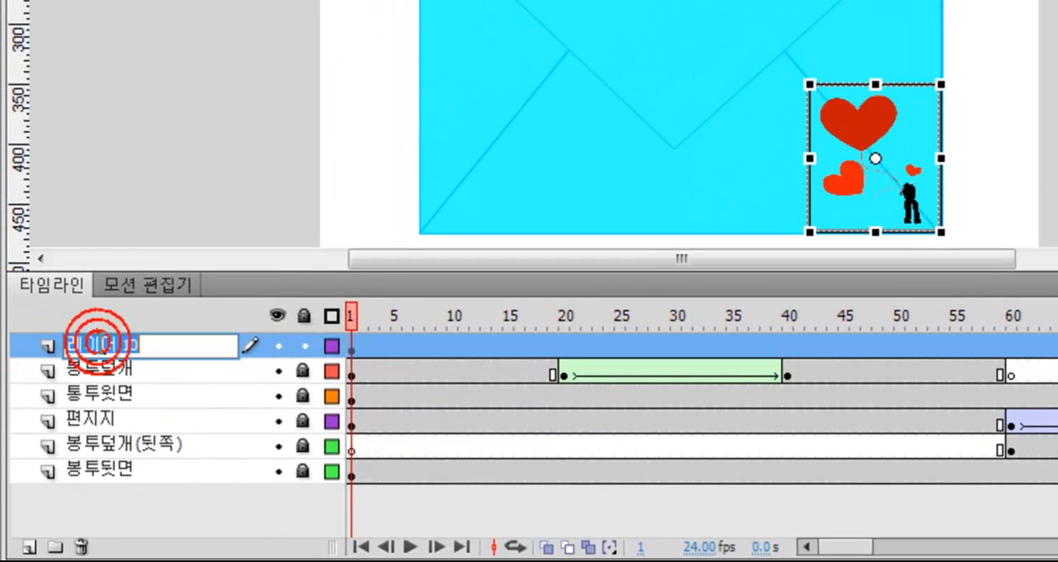
{"action": "type", "text": "하트그림"}
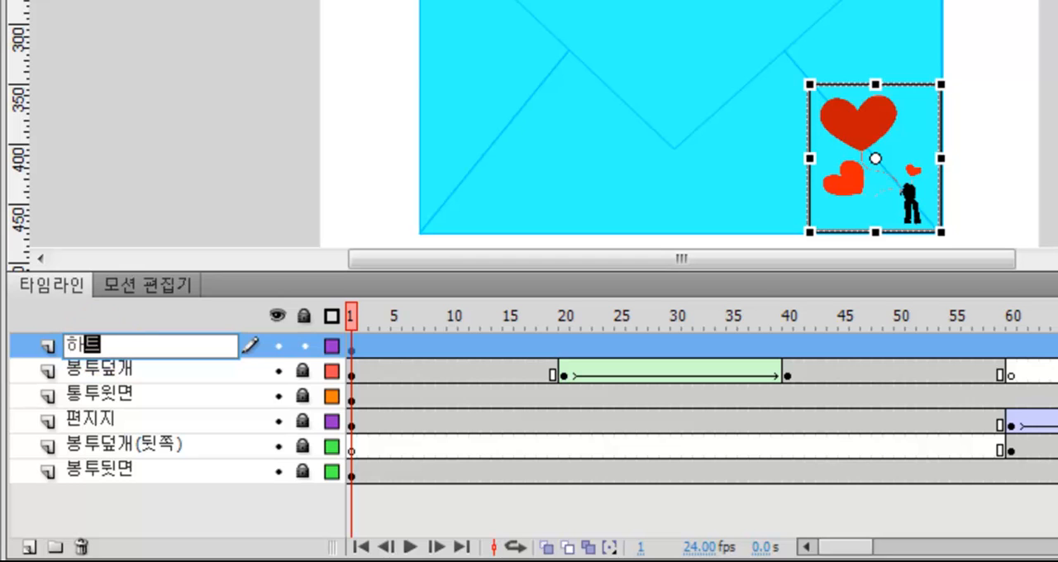
{"action": "key", "text": "Return"}
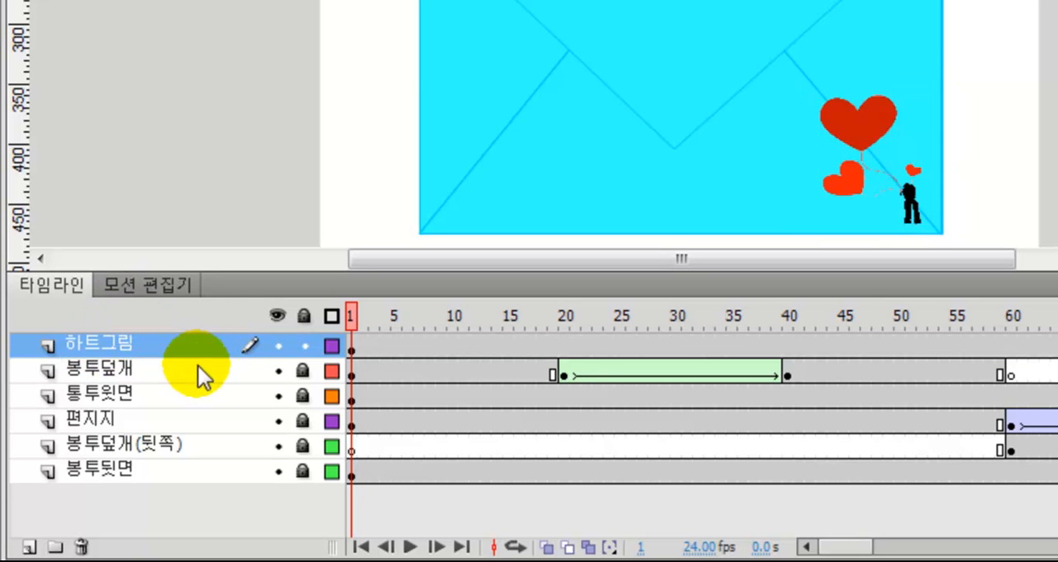
{"action": "left_click", "coordinate": [303, 346]}
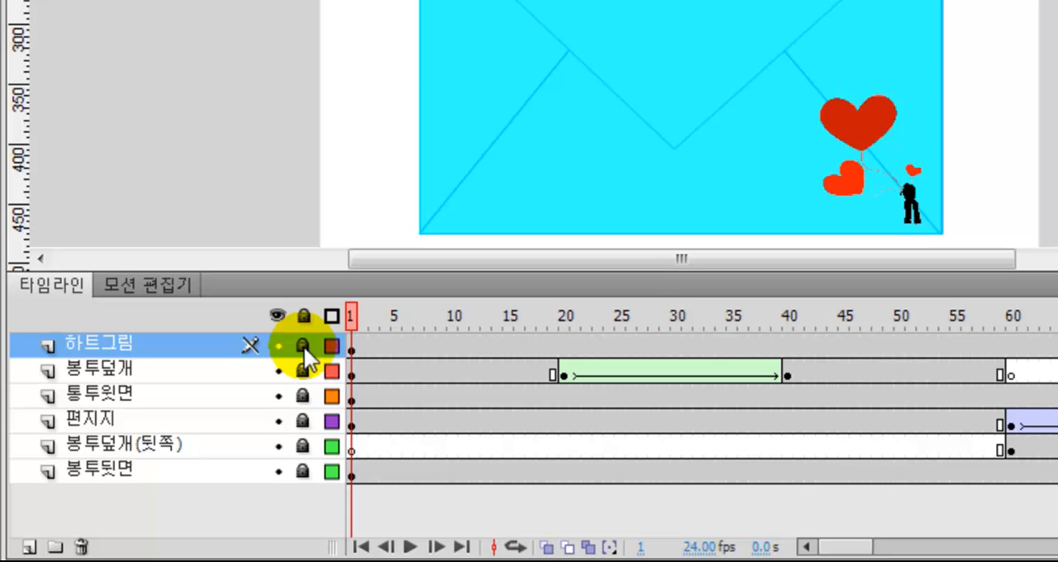
Add a layer above 하트그림, name it 음악, and select its first frame
{"action": "left_click", "coordinate": [30, 547]}
{"action": "double_click", "coordinate": [96, 345]}
{"action": "type", "text": "음악"}
{"action": "key", "text": "Return"}
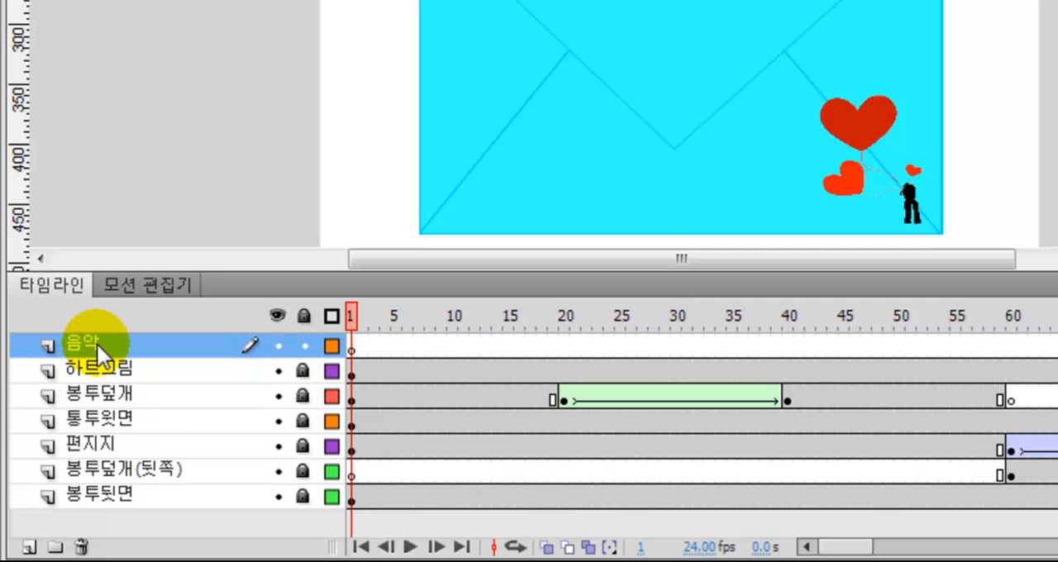
{"action": "left_click", "coordinate": [353, 347]}
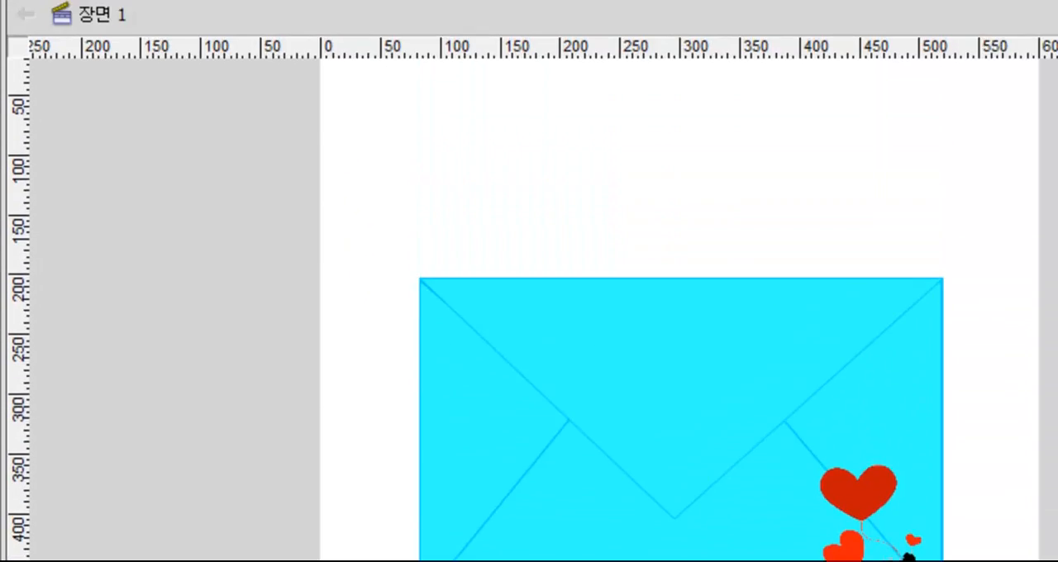
Import 006 김종서 - 아름다운 구속.mp3 to the library from the desktop folder 플래시(0910) > 기타 > 7080 가요베스트100곡 선집
{"action": "left_click", "coordinate": [99, 22]}
{"action": "mouse_move", "coordinate": [141, 451]}
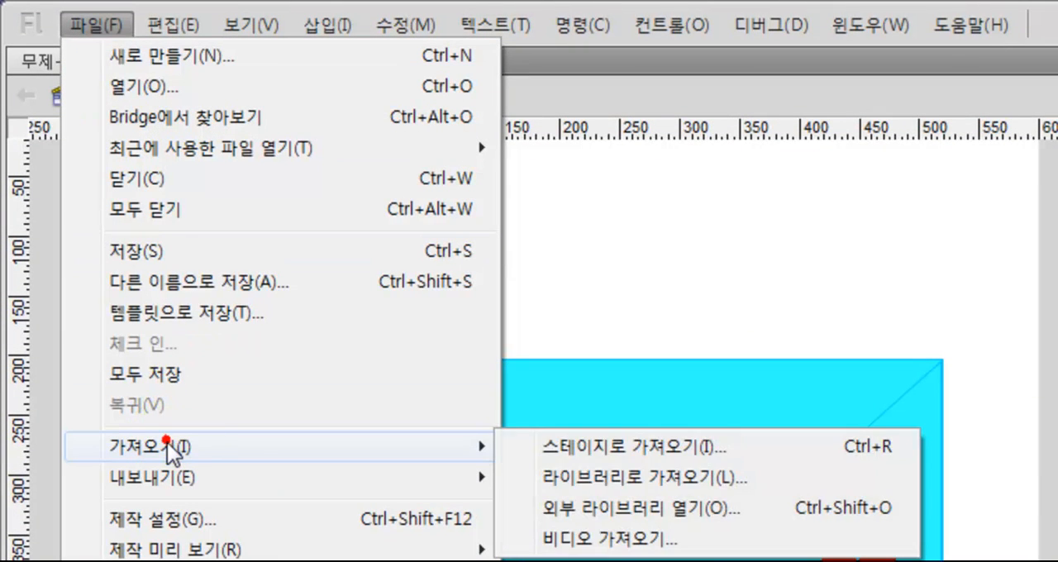
{"action": "left_click", "coordinate": [554, 477]}
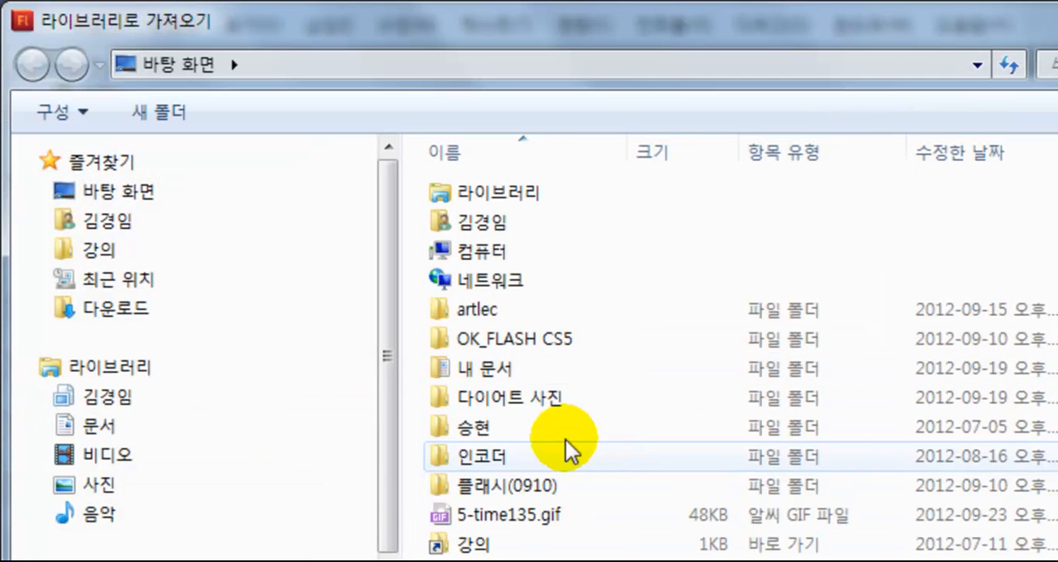
{"action": "double_click", "coordinate": [529, 485]}
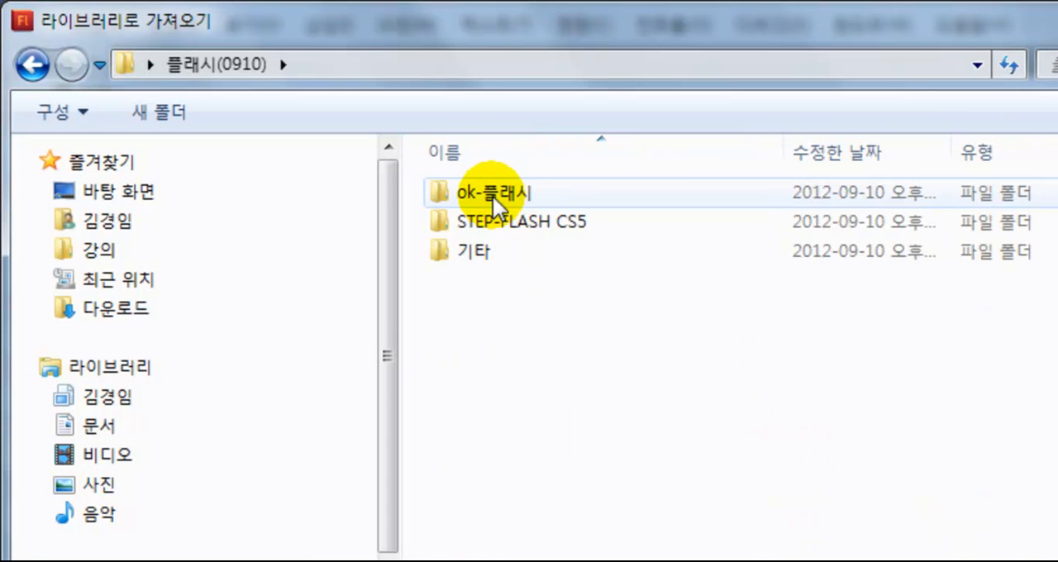
{"action": "double_click", "coordinate": [472, 252]}
{"action": "left_click", "coordinate": [475, 191]}
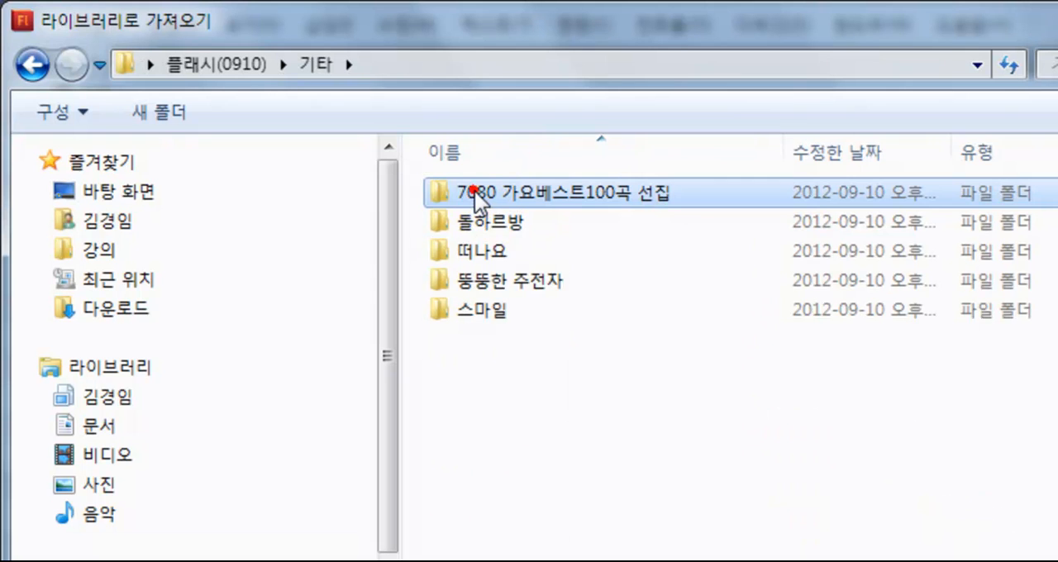
{"action": "double_click", "coordinate": [474, 191]}
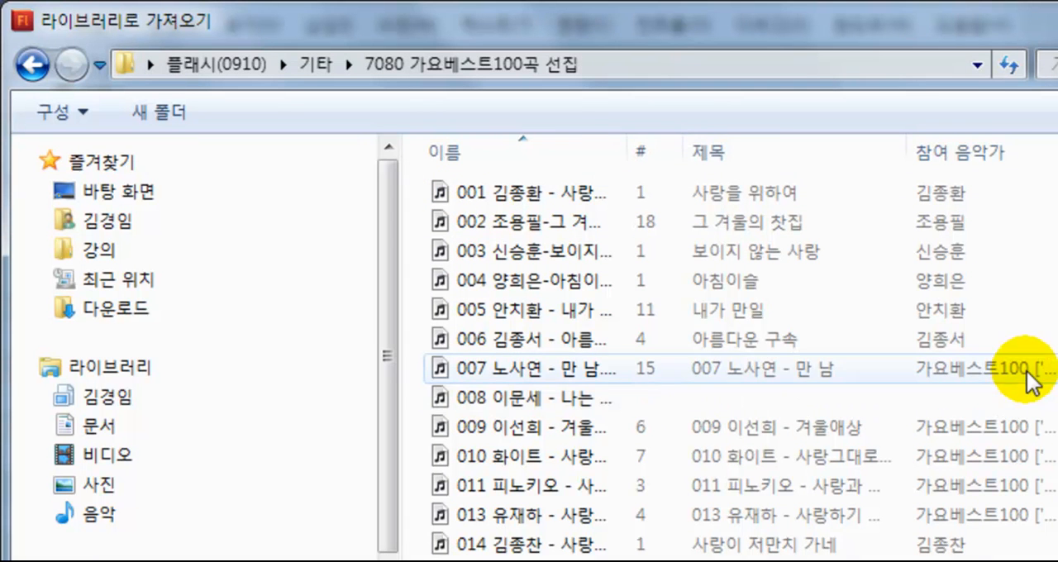
{"action": "left_click_drag", "start_coordinate": [626, 147], "coordinate": [900, 153]}
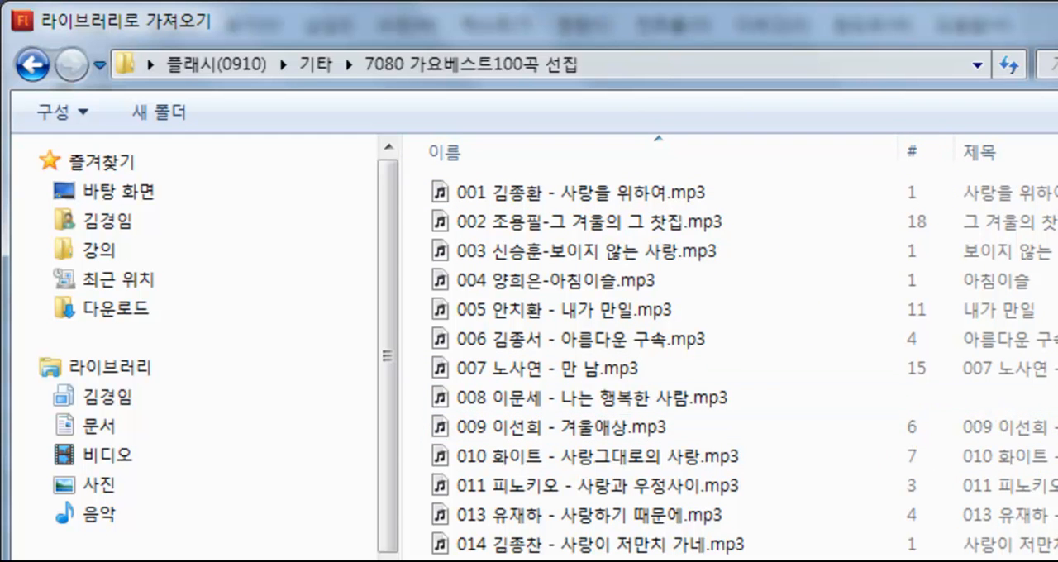
{"action": "mouse_move", "coordinate": [612, 342]}
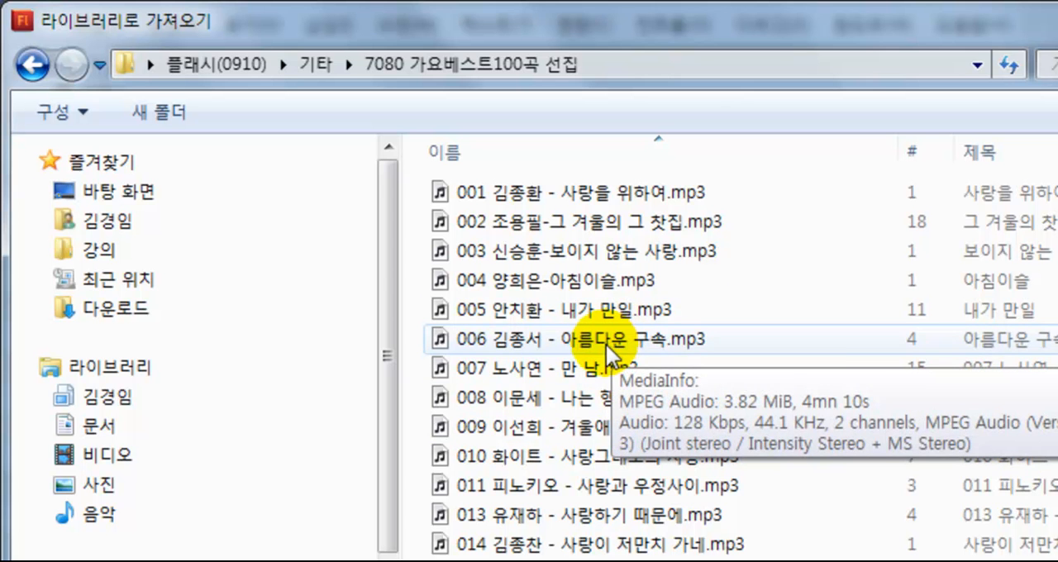
{"action": "left_click", "coordinate": [606, 345]}
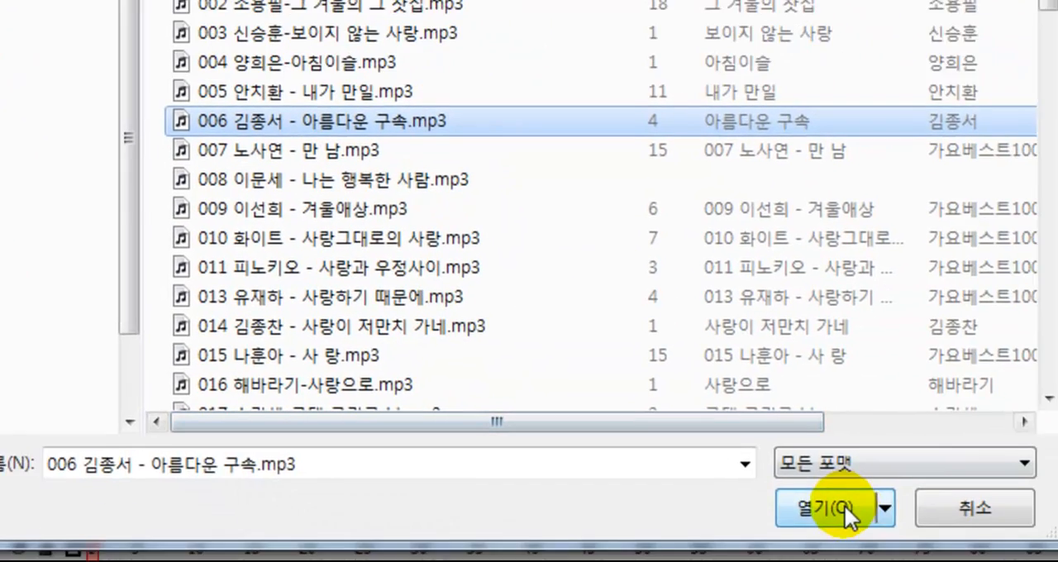
{"action": "left_click", "coordinate": [844, 505]}
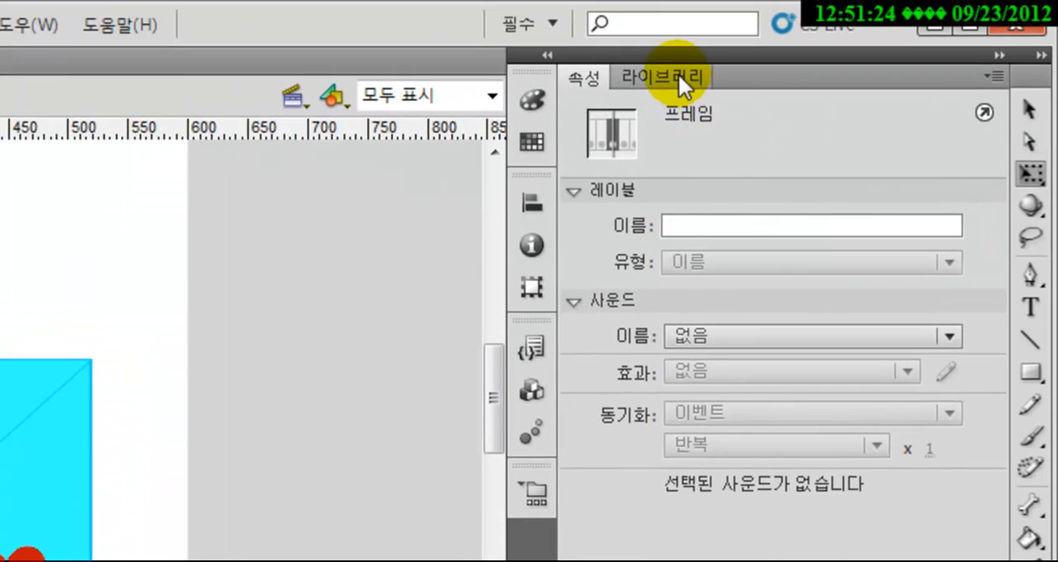
Place the imported mp3 from the library on the stage in the 음악 layer
{"action": "left_click", "coordinate": [679, 75]}
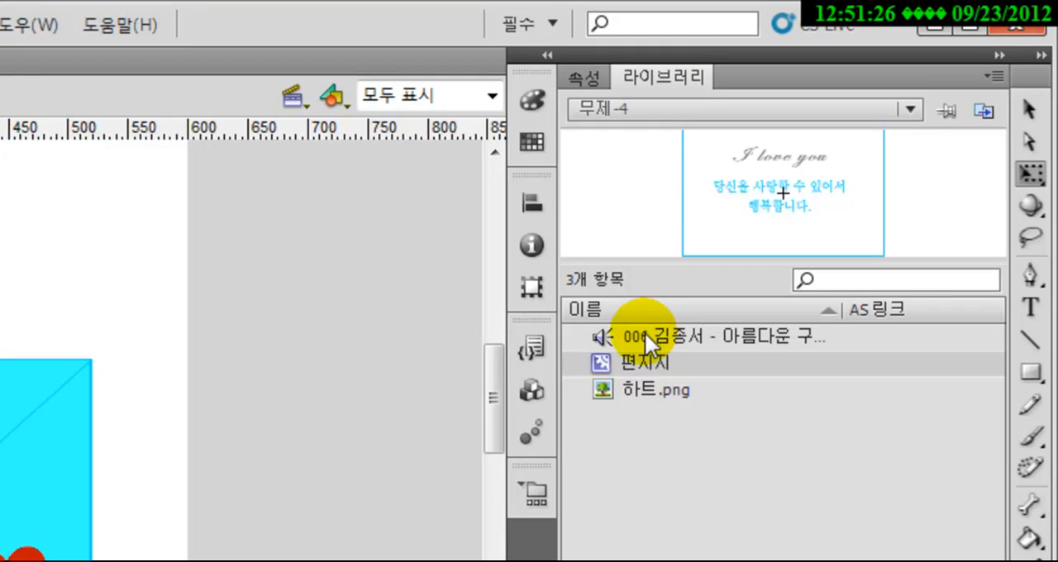
{"action": "left_click", "coordinate": [645, 335]}
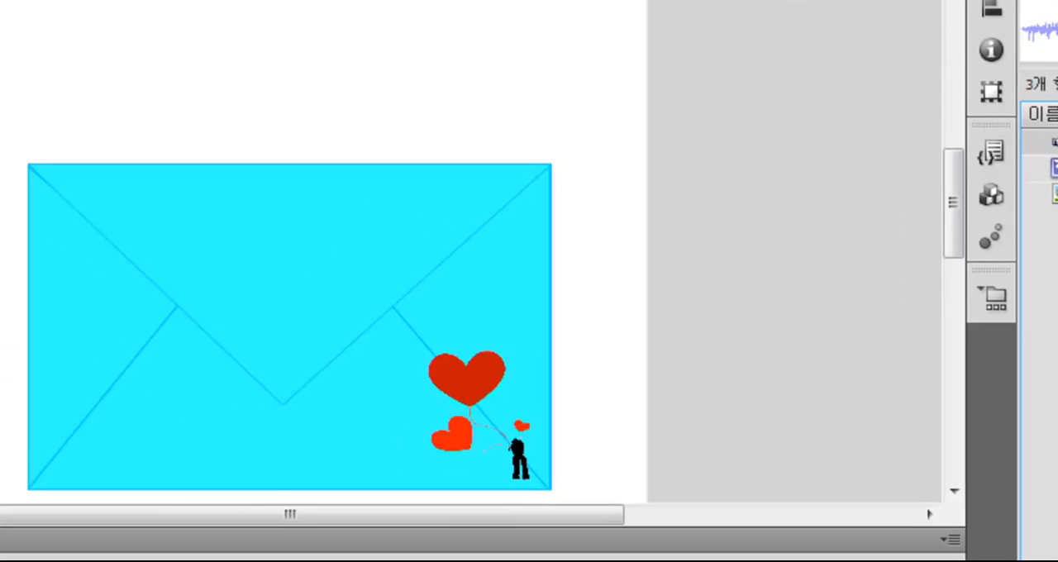
{"action": "left_click_drag", "start_coordinate": [705, 229], "coordinate": [403, 253]}
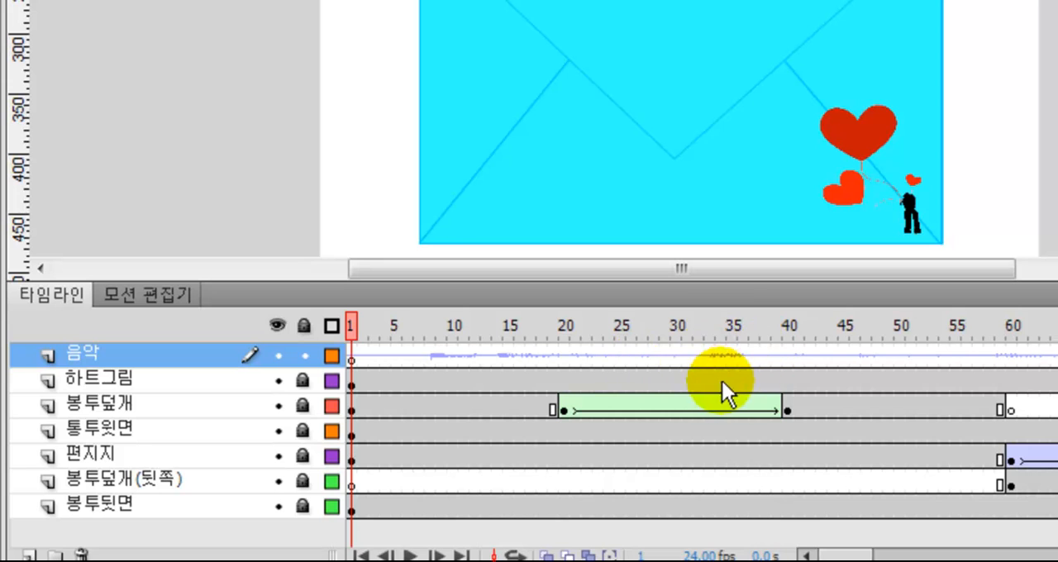
Set the 음악 layer's sound synchronisation to 시작 with 루프 playback, and lock the layer
{"action": "left_click", "coordinate": [730, 354]}
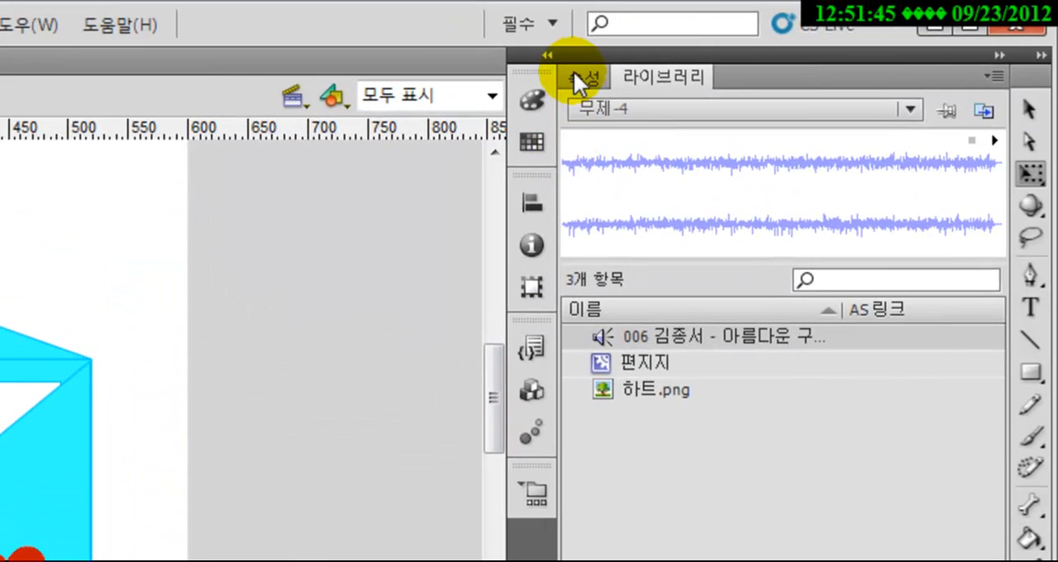
{"action": "left_click", "coordinate": [574, 72]}
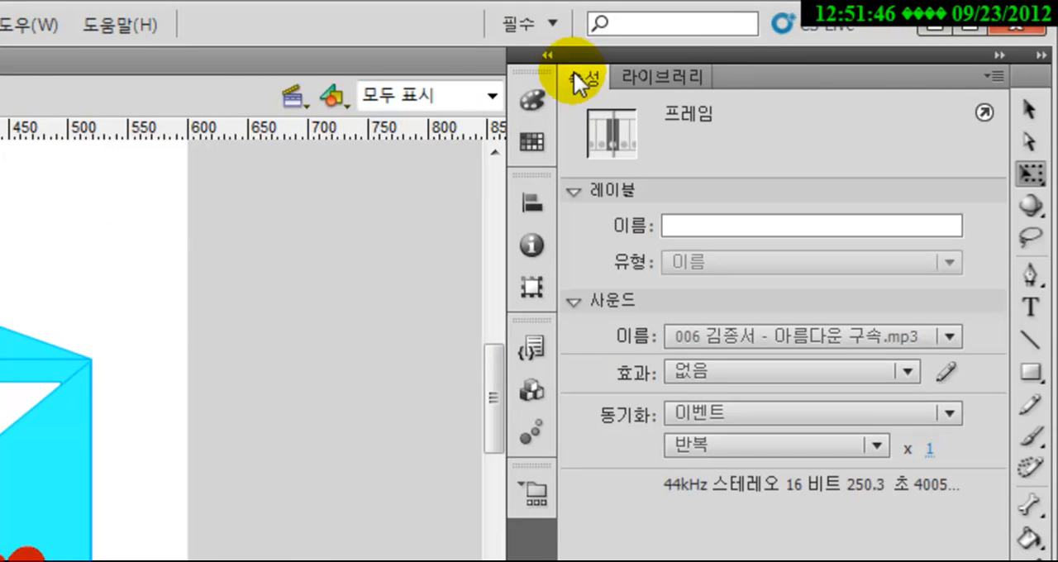
{"action": "left_click", "coordinate": [698, 414]}
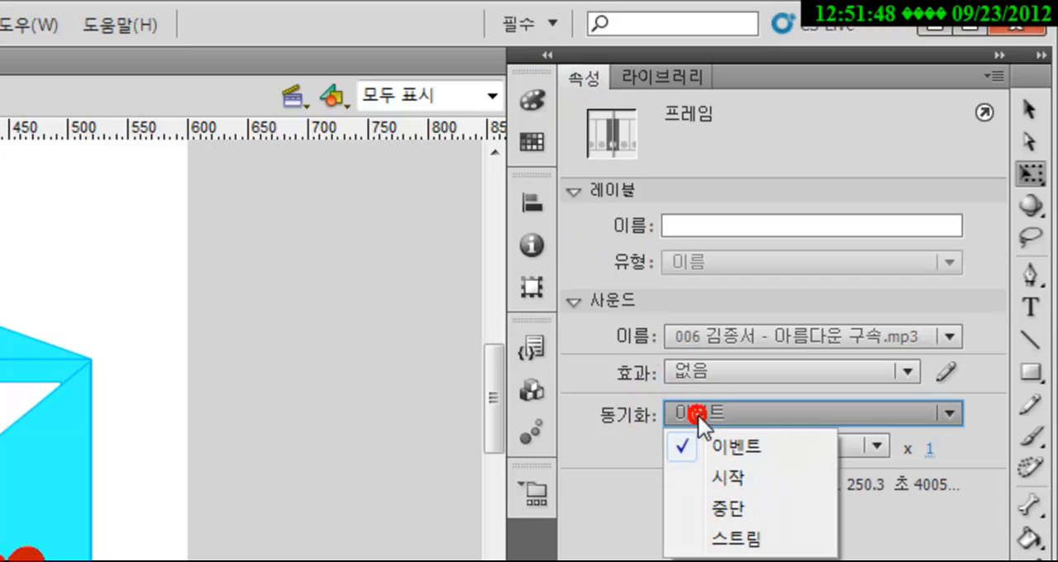
{"action": "left_click", "coordinate": [706, 477]}
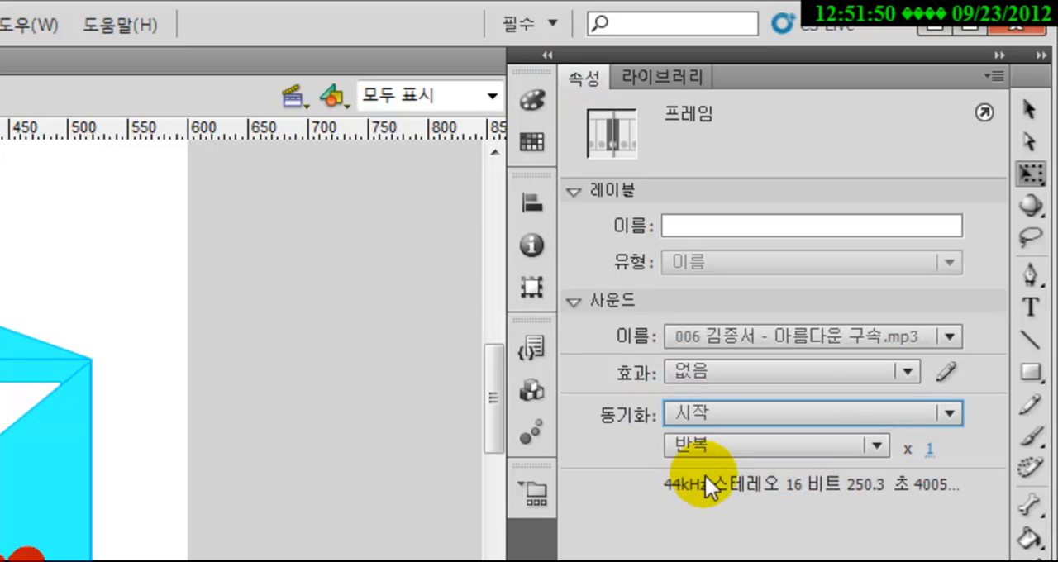
{"action": "left_click", "coordinate": [713, 451]}
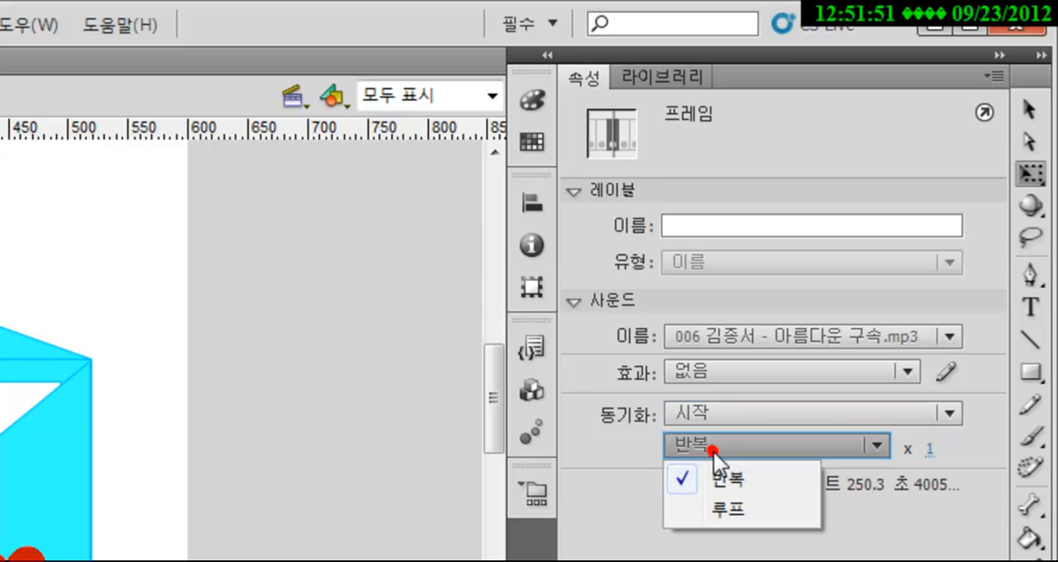
{"action": "left_click", "coordinate": [709, 509]}
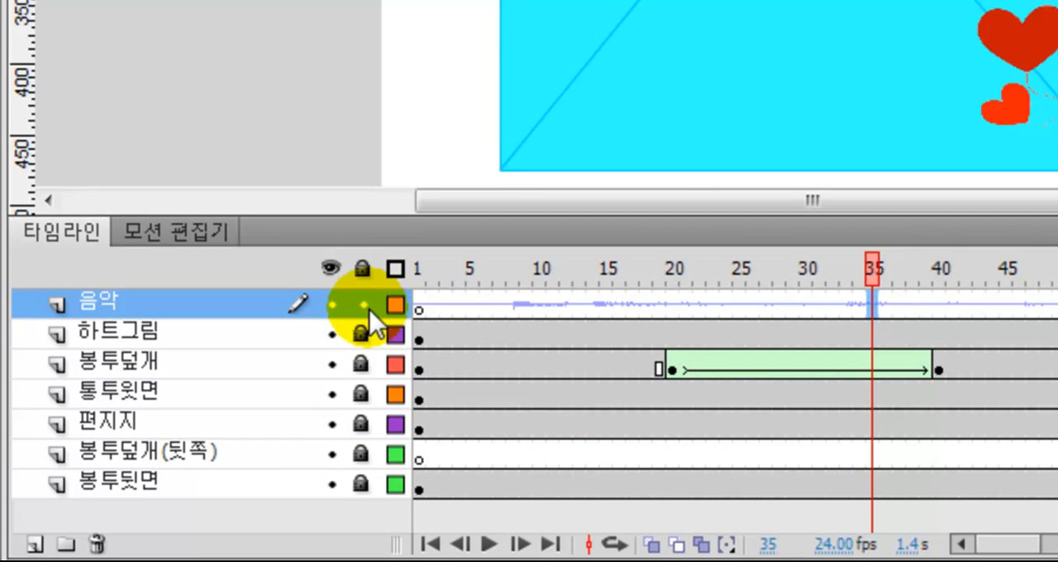
{"action": "left_click", "coordinate": [368, 308]}
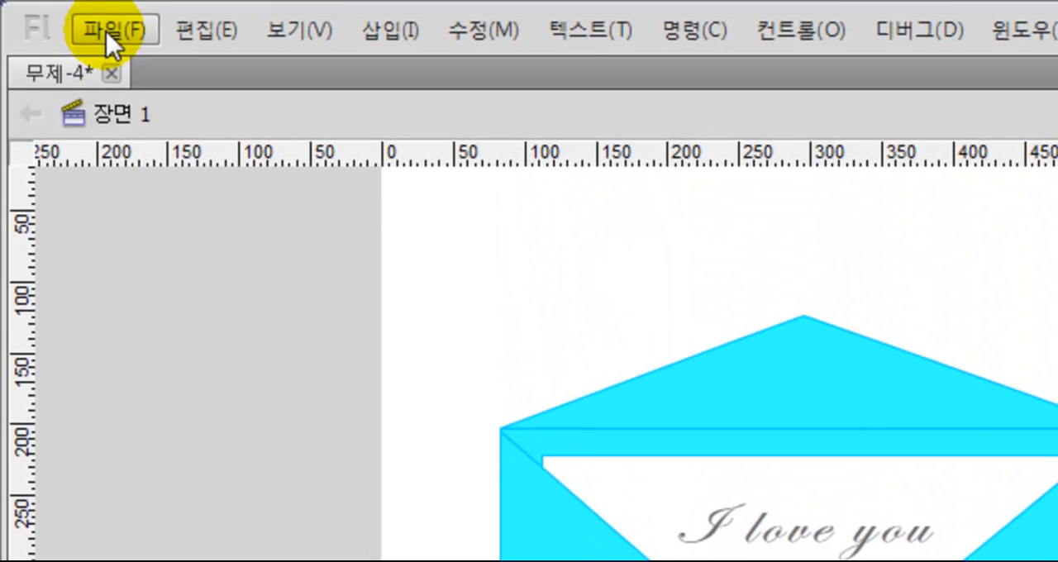
Save the document on the desktop as a Flash CS5.5 file named 편지
{"action": "left_click", "coordinate": [43, 33]}
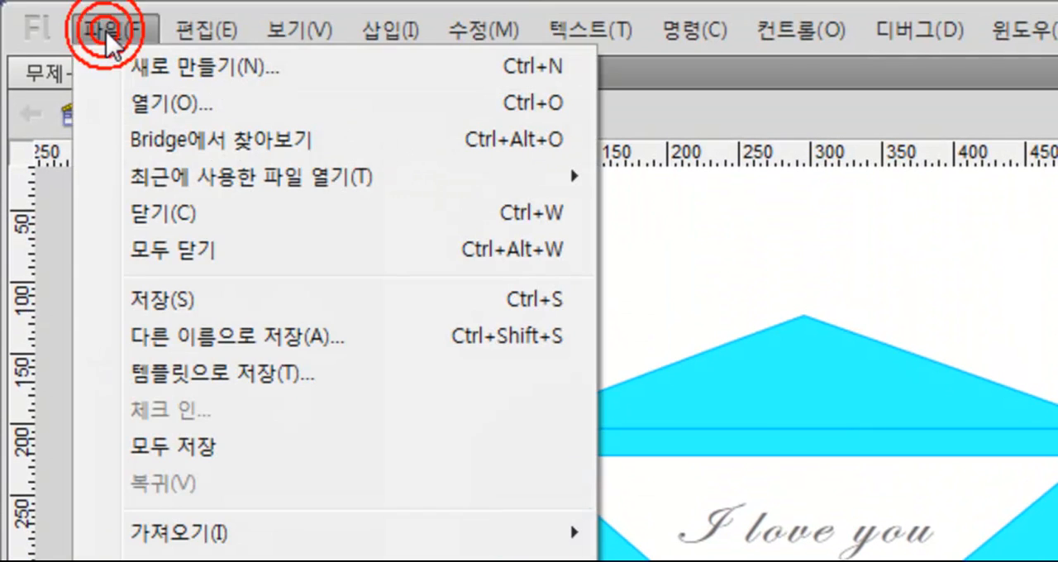
{"action": "left_click", "coordinate": [189, 304]}
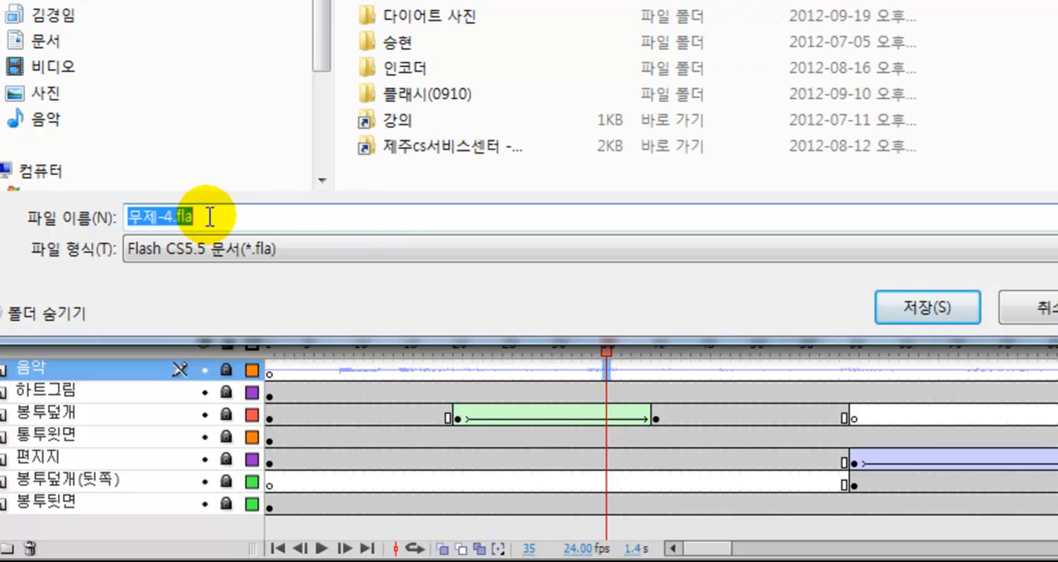
{"action": "type", "text": "펴지"}
{"action": "key", "text": "BackSpace"}
{"action": "key", "text": "BackSpace"}
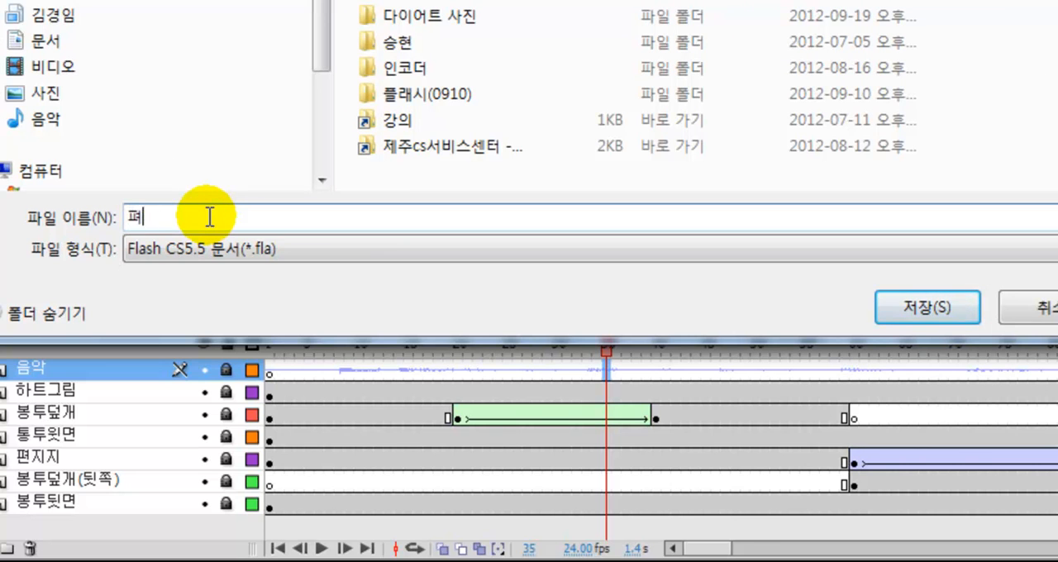
{"action": "type", "text": "편지"}
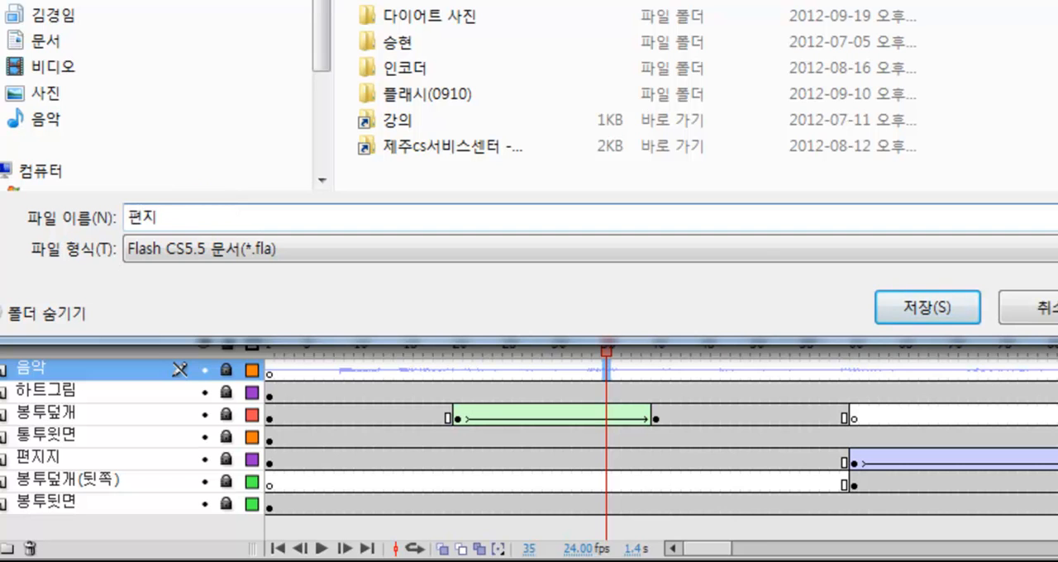
{"action": "left_click", "coordinate": [925, 311]}
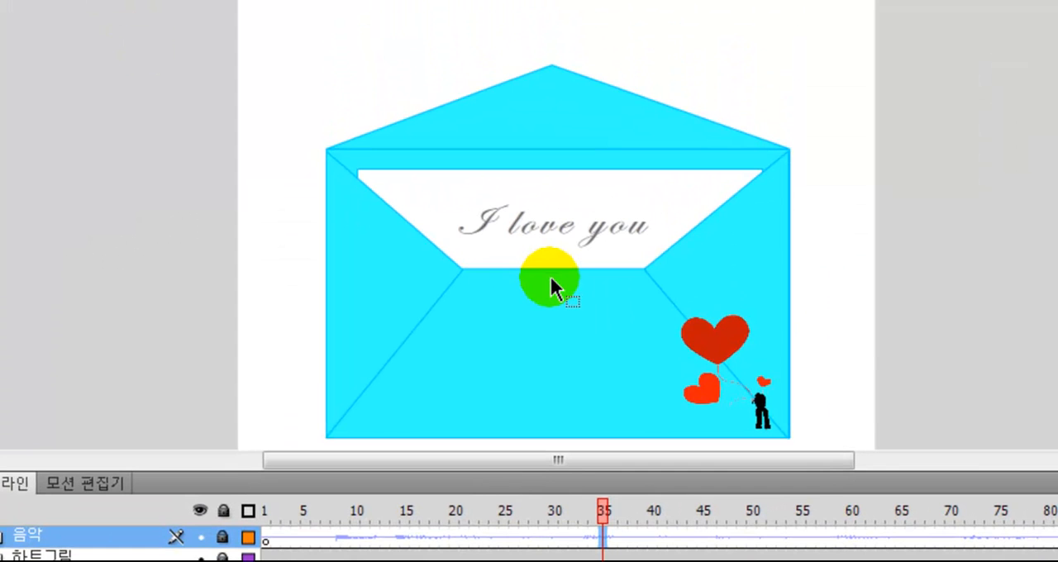
Test the movie to check the envelope animation with its heart image and music
{"action": "key", "text": "ctrl+Return"}
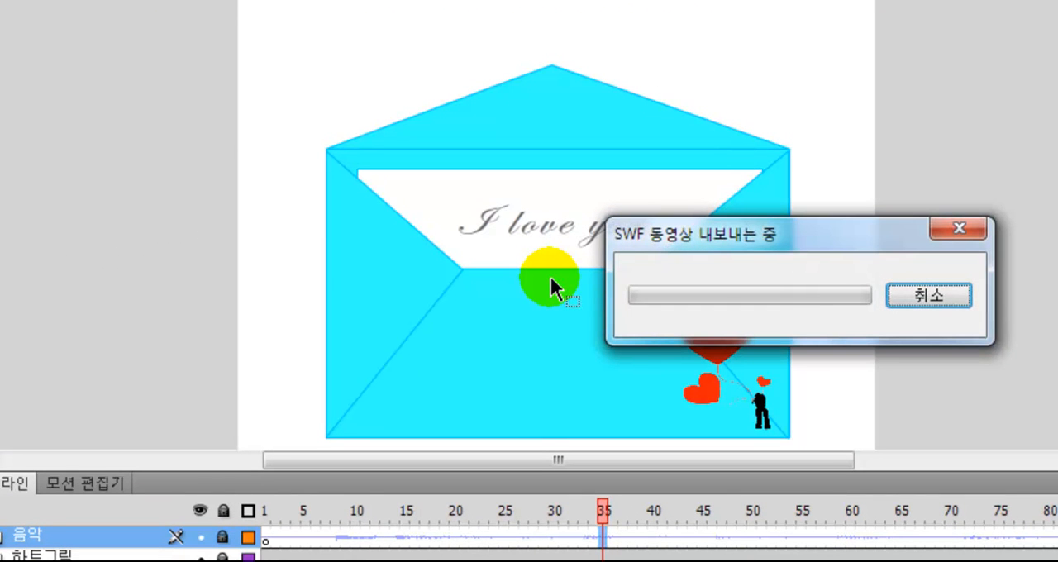